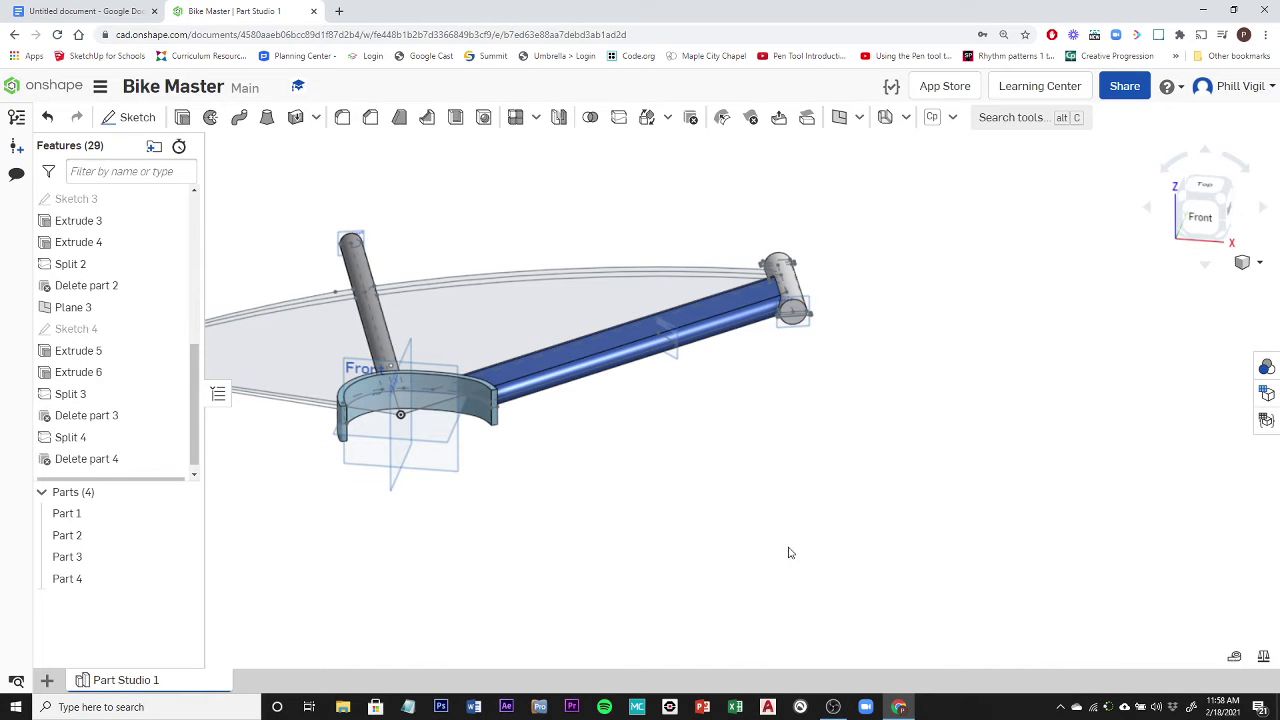
- Orbit to a top view and hide Part 4, Part 3 and Part 1
right_drag(747, 563, 731, 597)
scroll(866, 372, up, 3)
scroll(867, 374, down, 1)
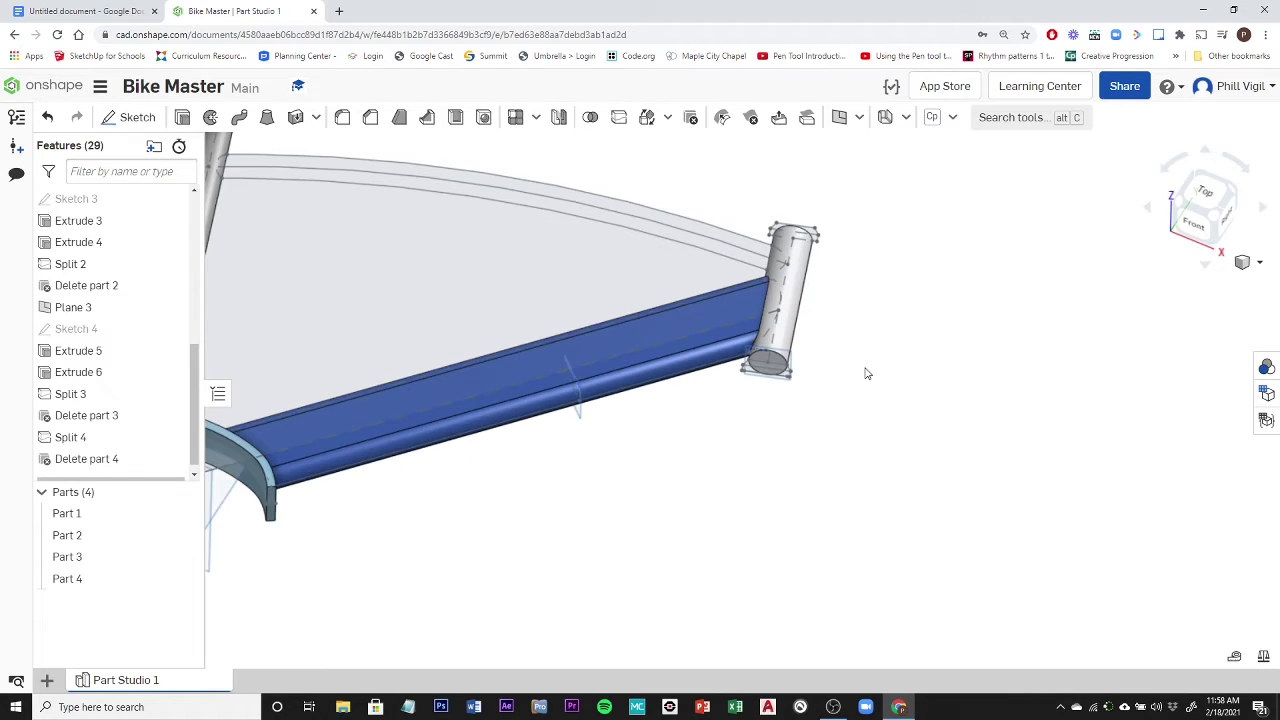
scroll(859, 376, down, 3)
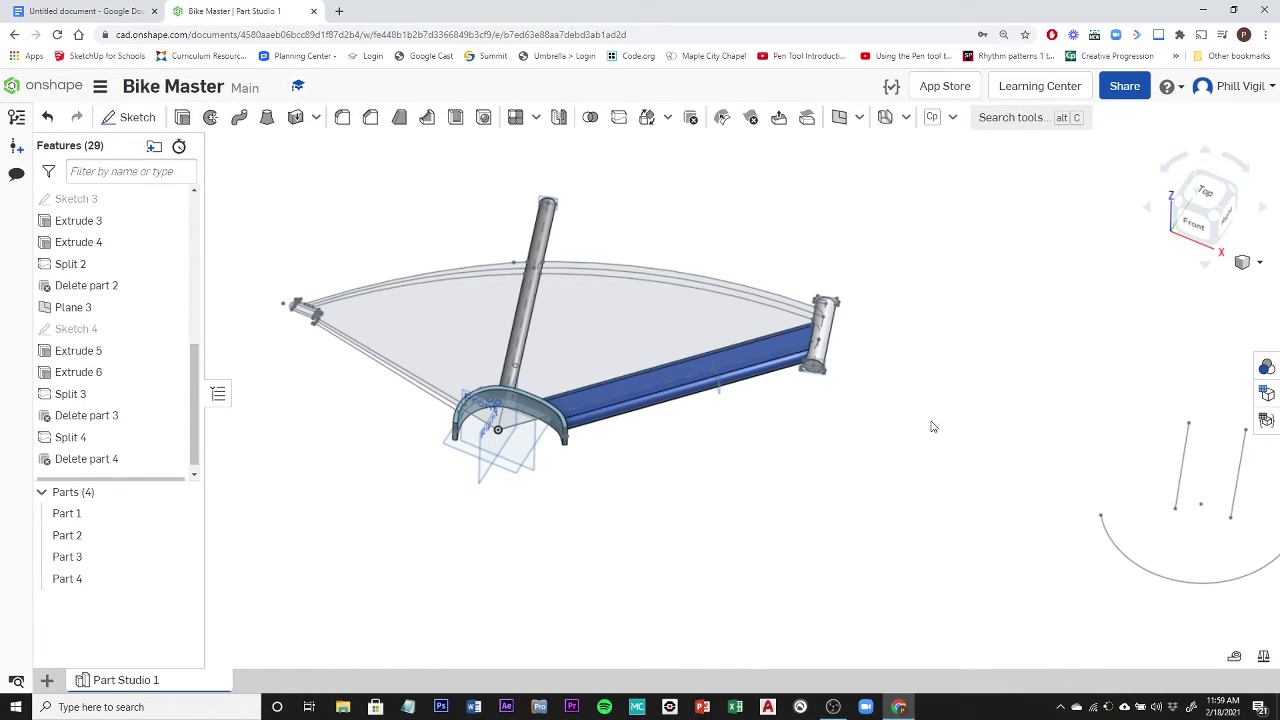
scroll(931, 423, up, 5)
scroll(748, 368, up, 4)
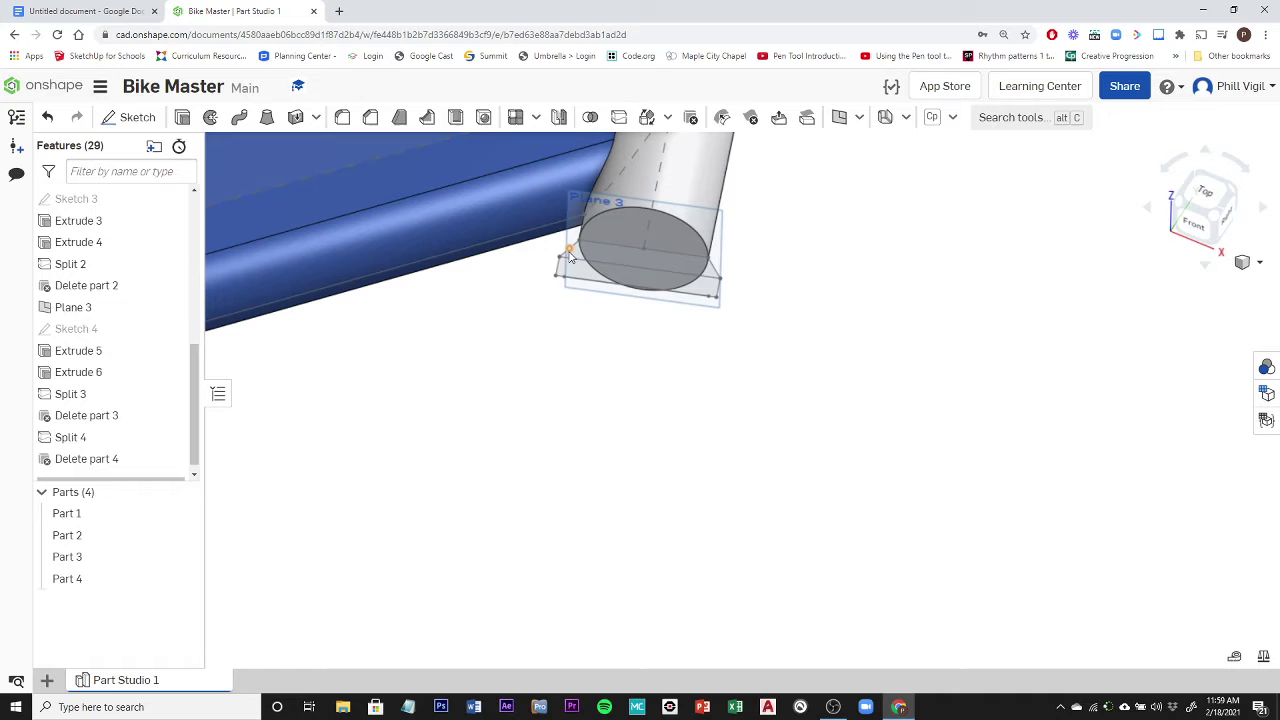
scroll(820, 329, down, 8)
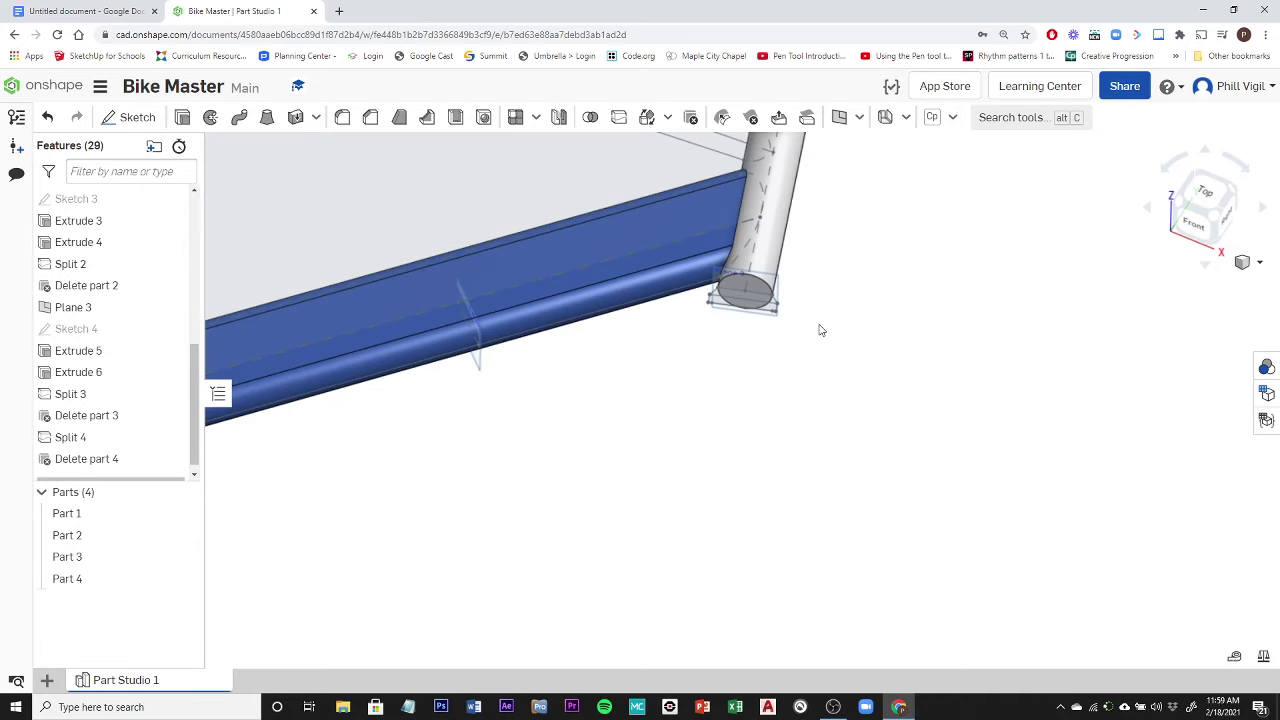
scroll(817, 219, up, 4)
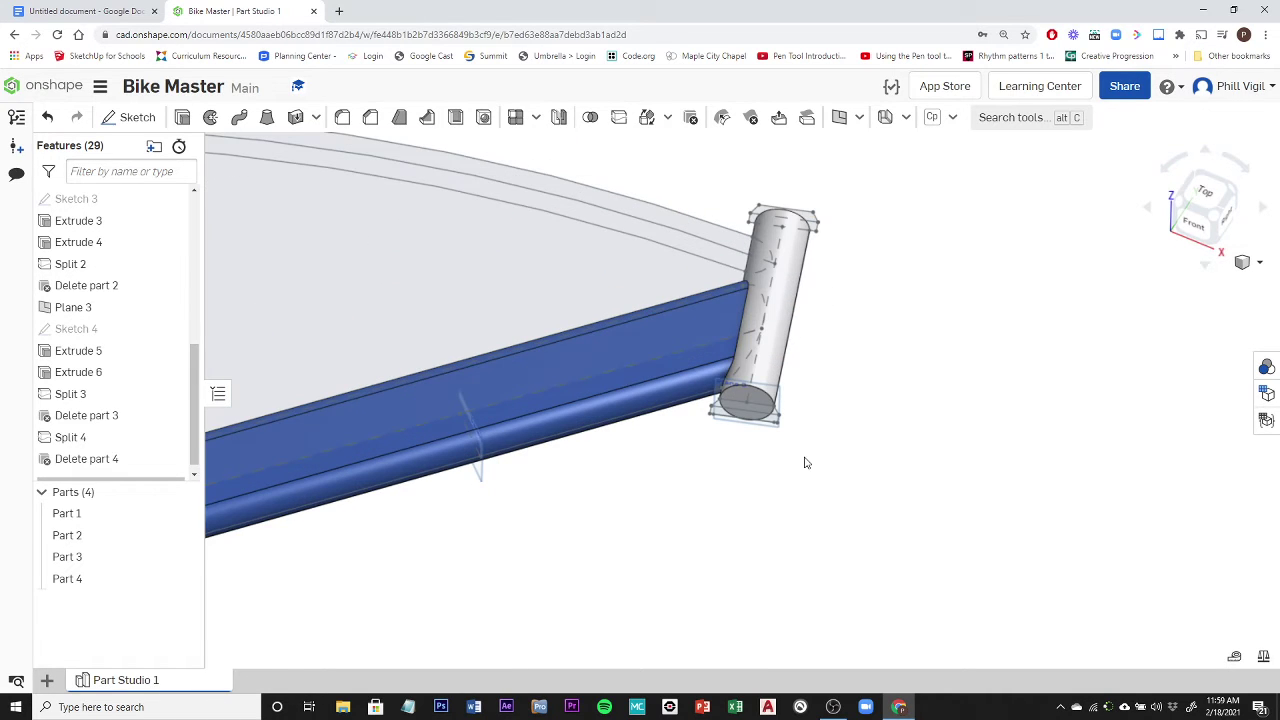
scroll(781, 467, up, 2)
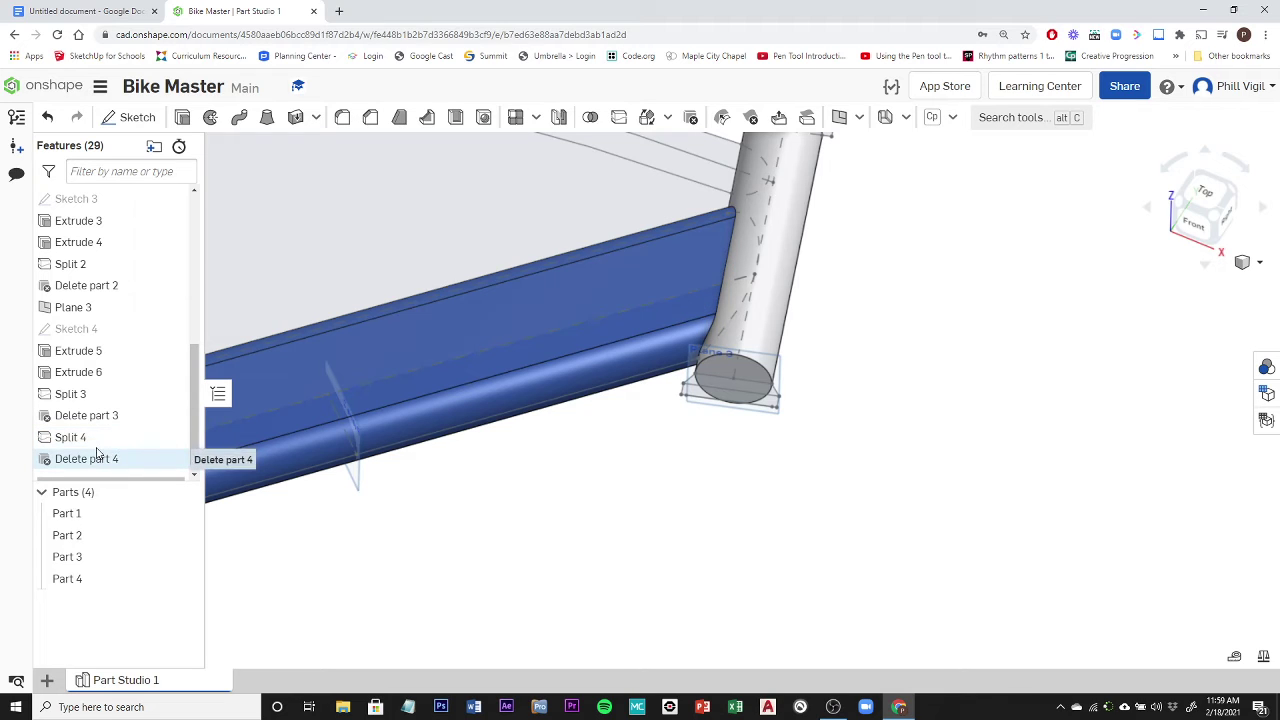
click(183, 582)
click(183, 558)
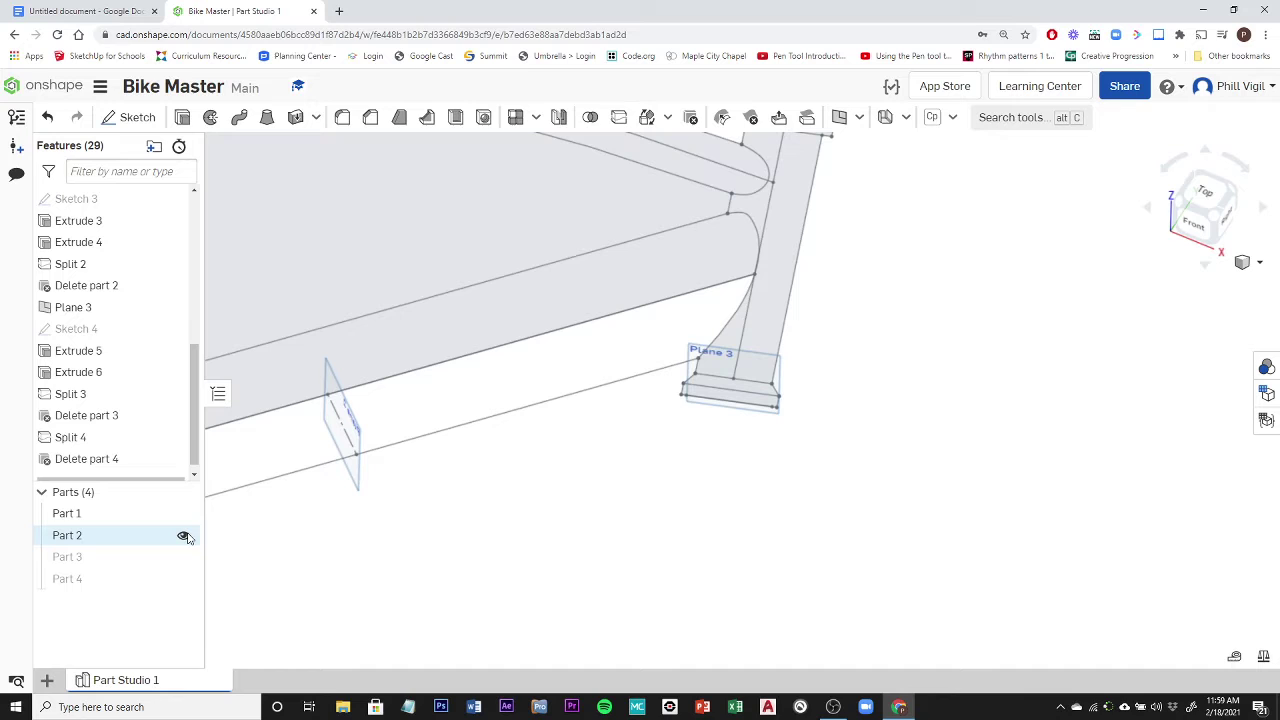
click(183, 513)
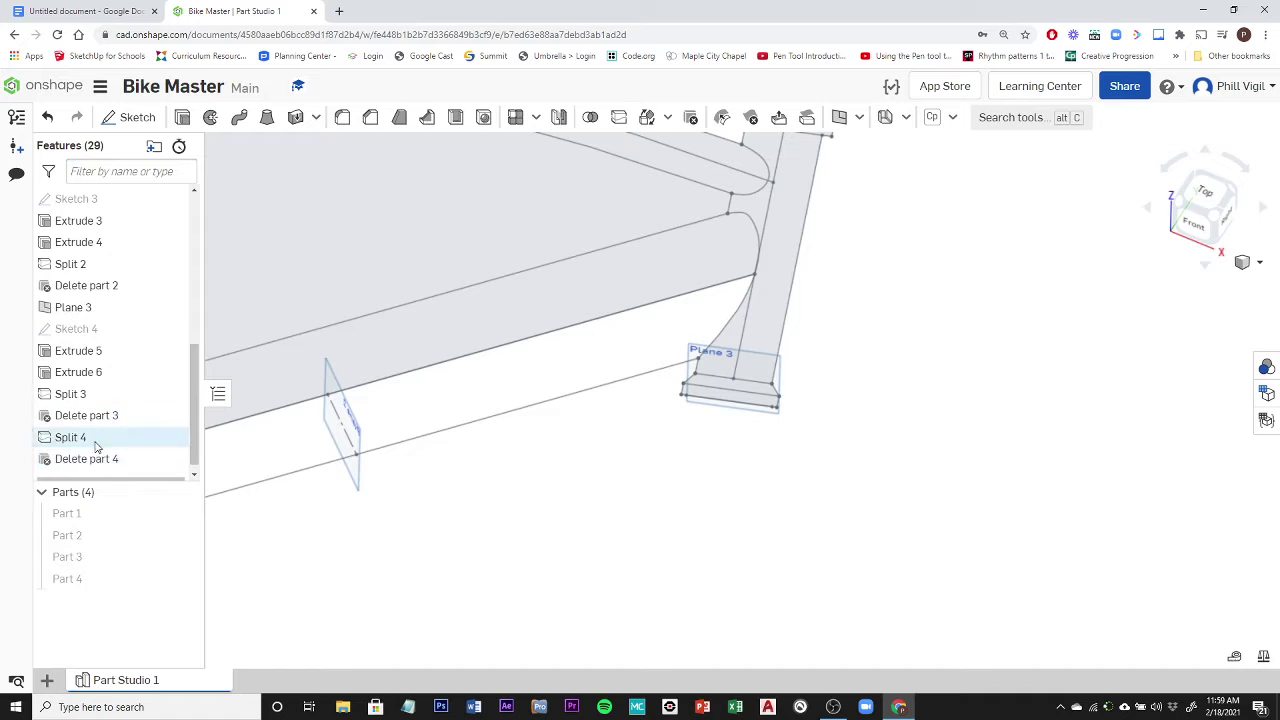
- Hide Plane 3 so only the sketch outlines remain
scroll(177, 403, up, 1)
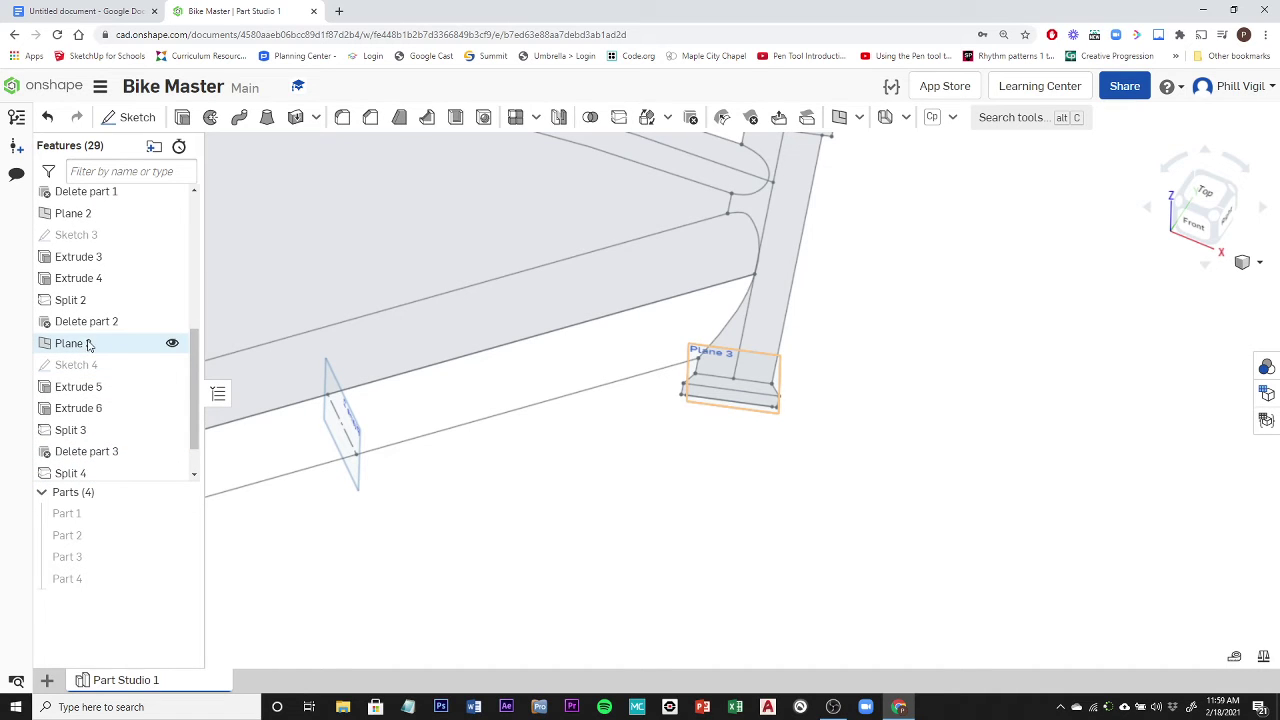
click(173, 344)
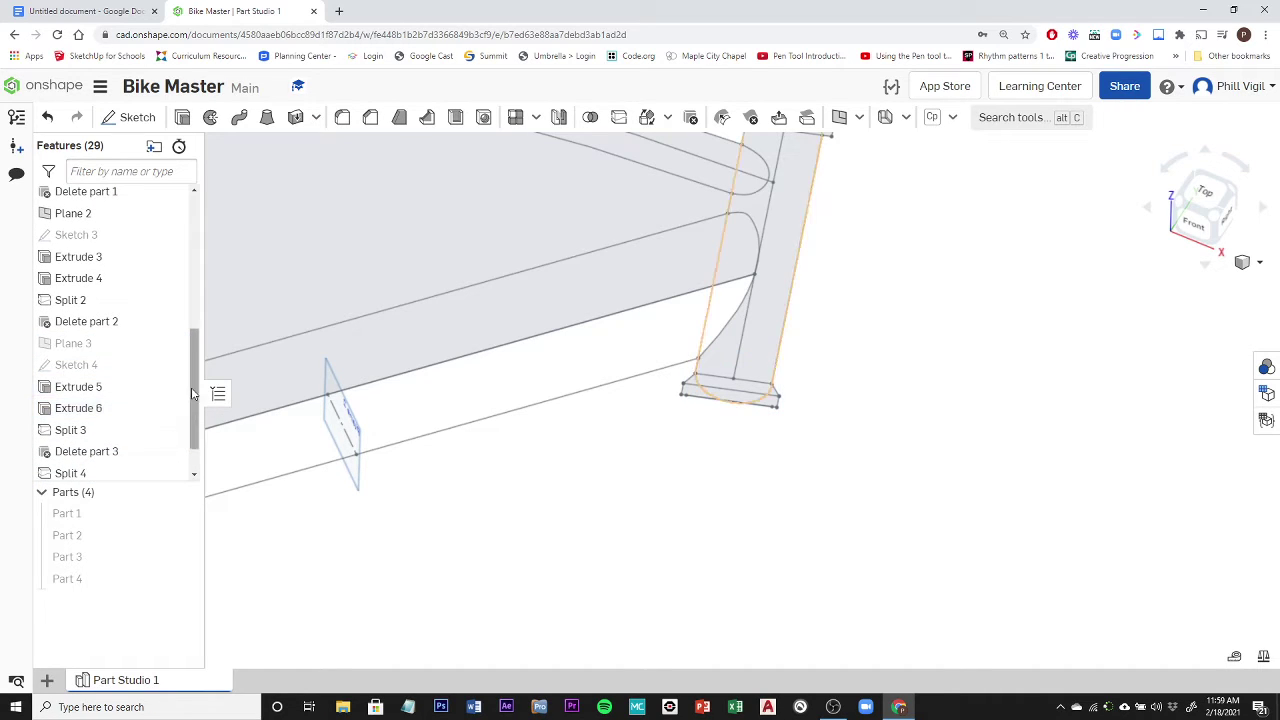
scroll(193, 388, up, 4)
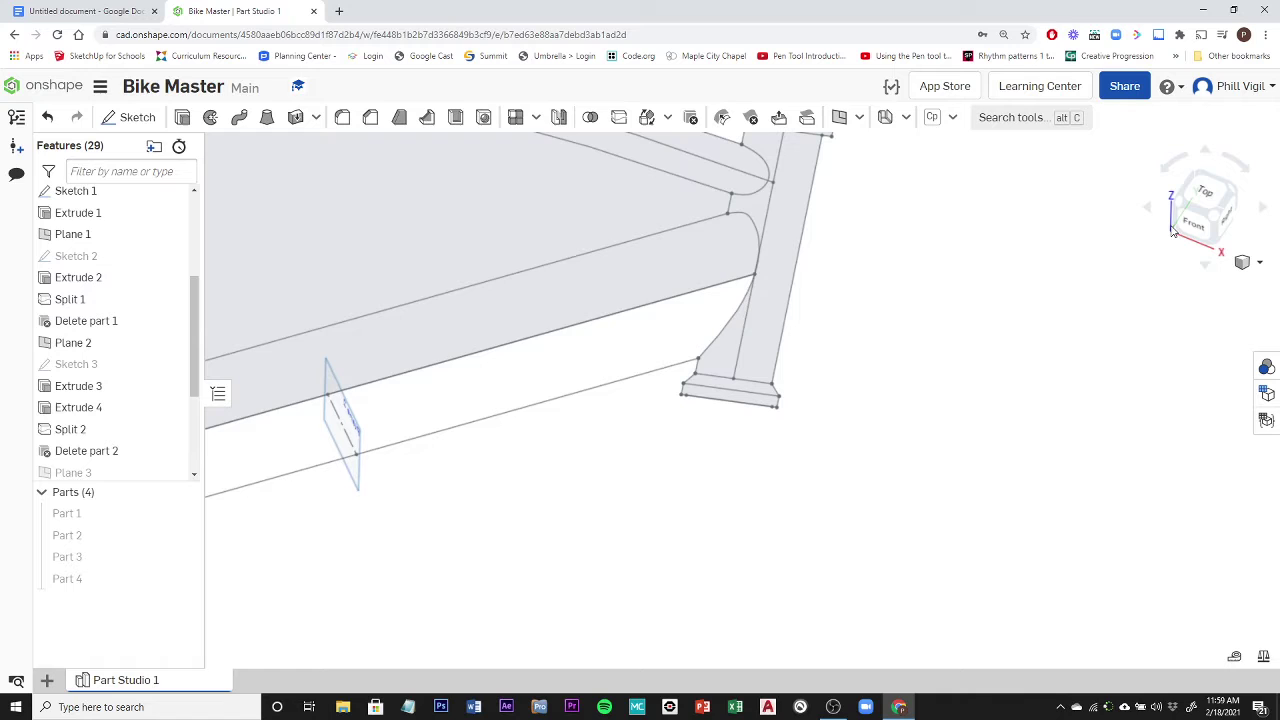
drag(193, 330, 193, 249)
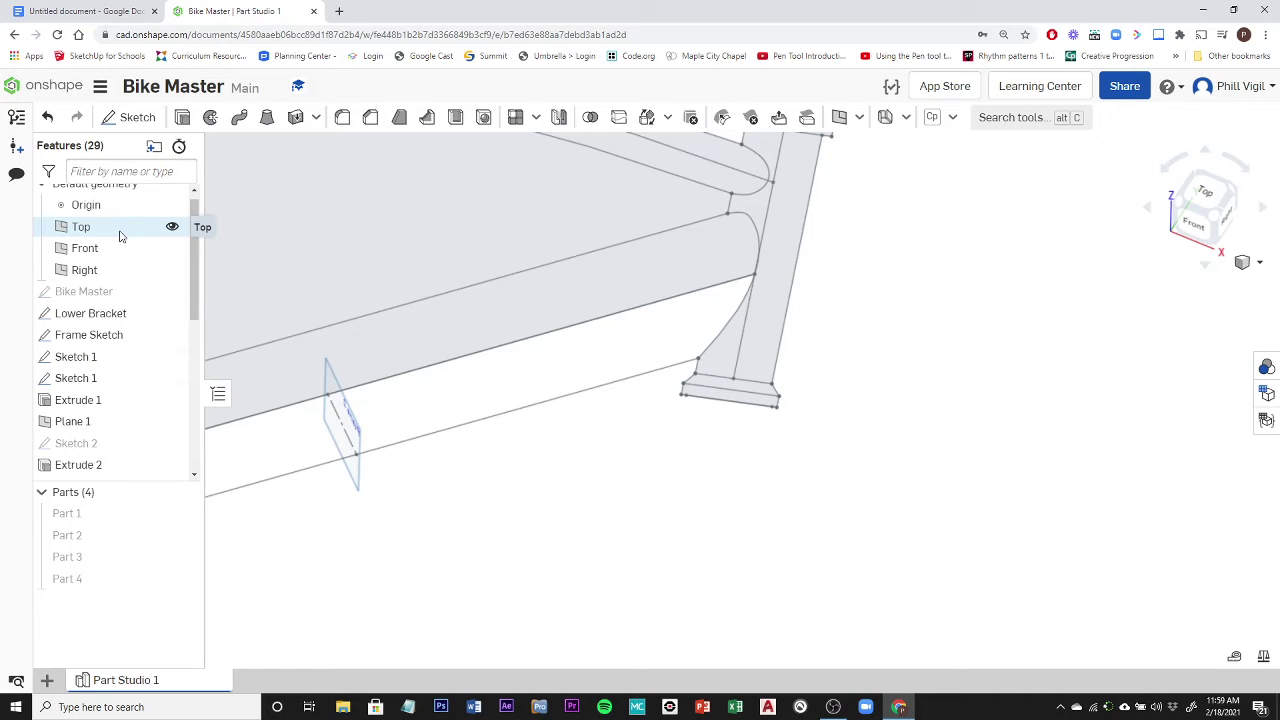
- Start a new sketch, Sketch 5, on the Top plane
click(133, 117)
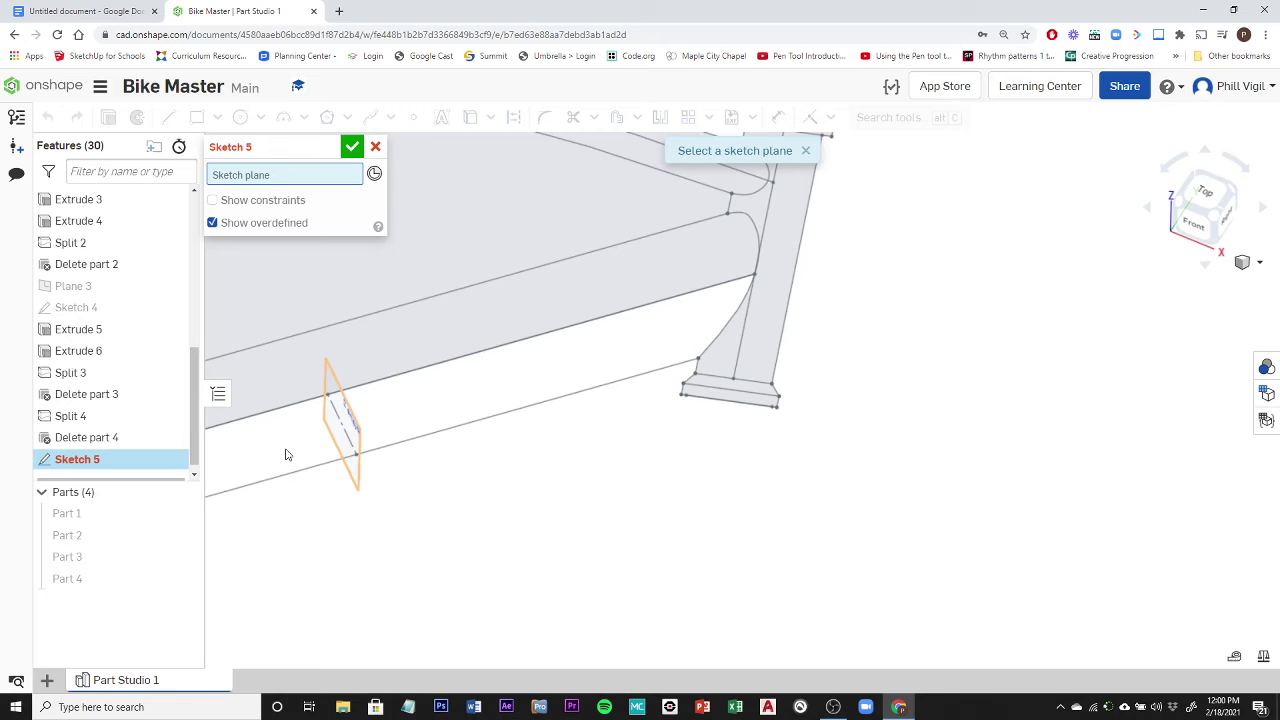
drag(194, 390, 195, 230)
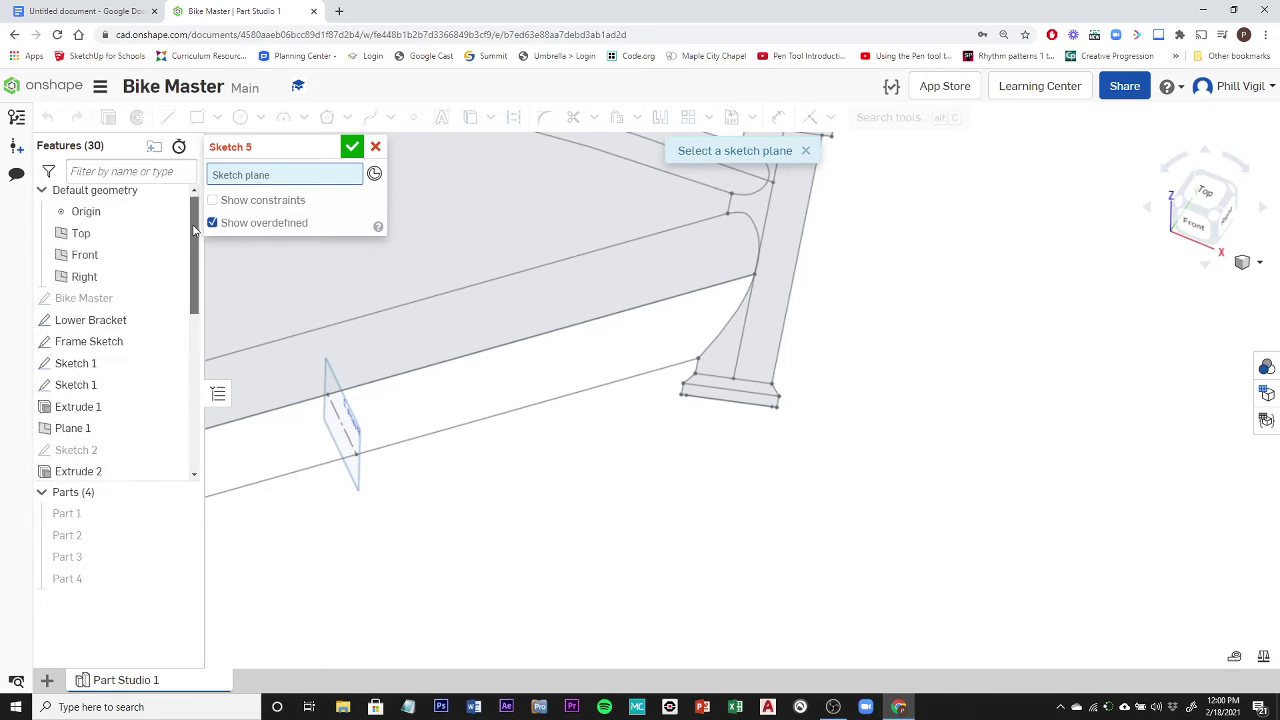
click(84, 241)
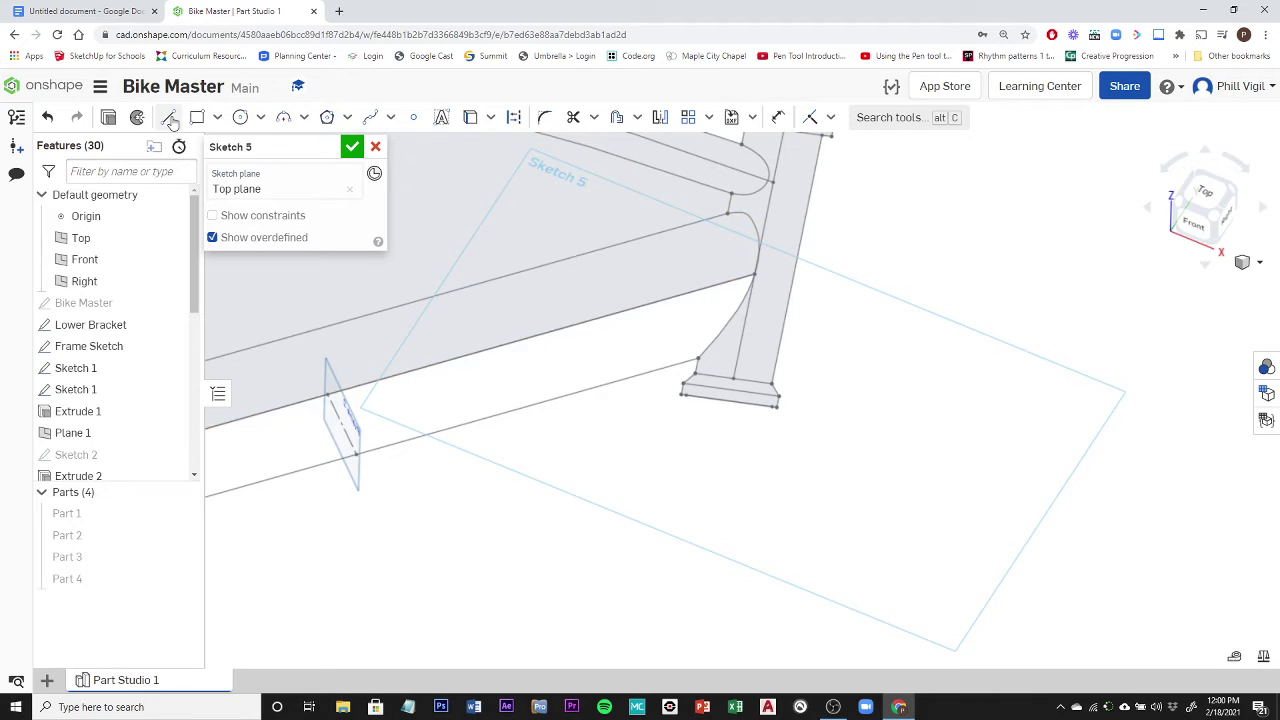
- Draw a closed four-sided outline at the tube base with 0.319, 0.266 and 0.889 segments
click(170, 118)
scroll(738, 382, up, 3)
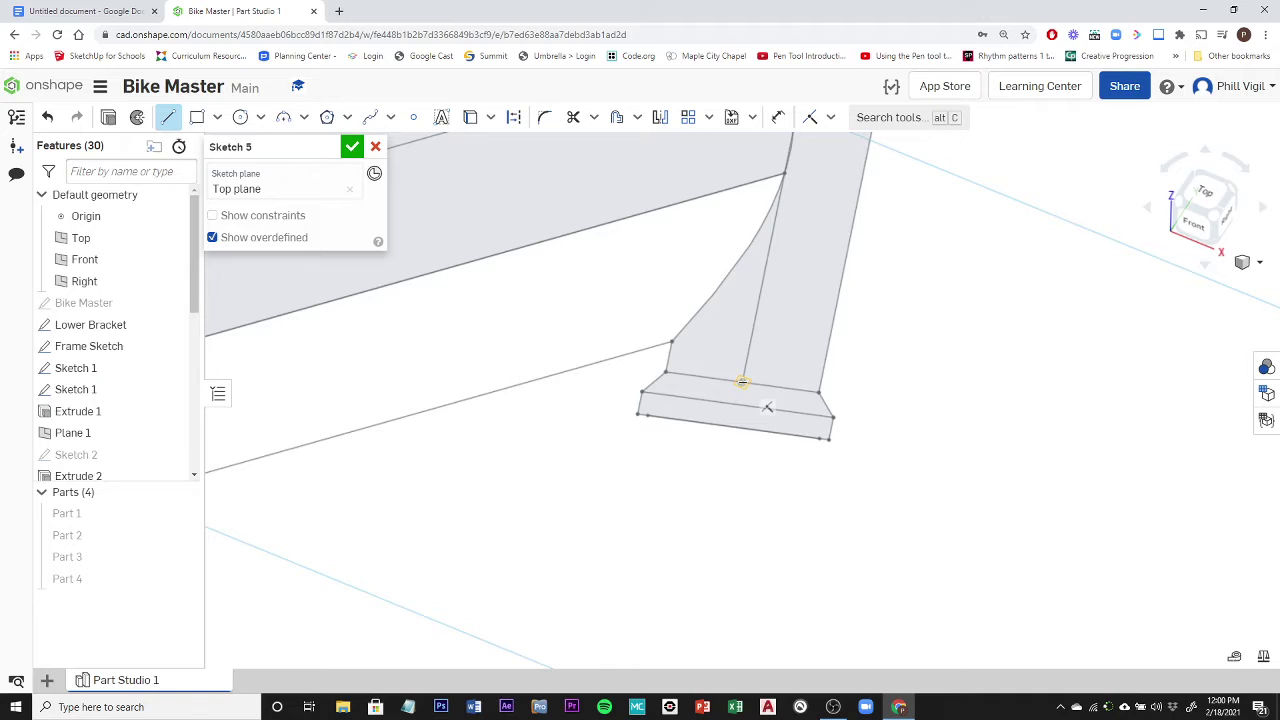
click(742, 381)
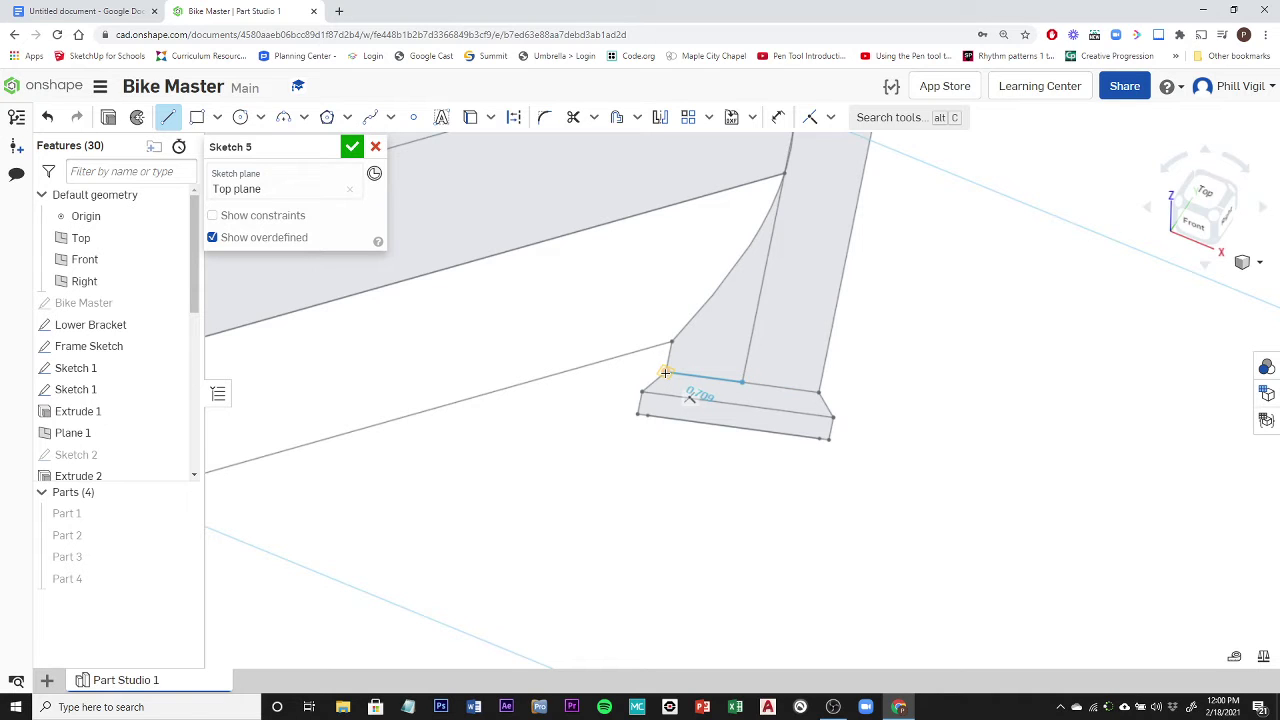
click(665, 372)
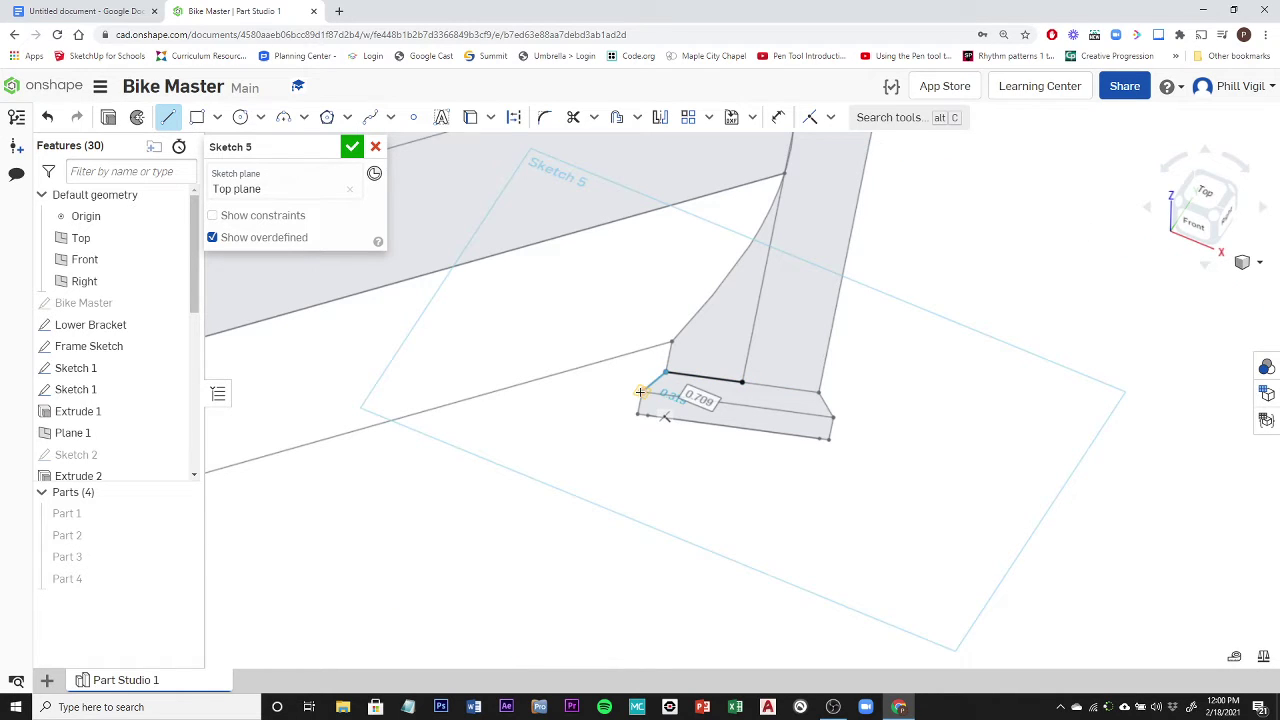
scroll(640, 392, up, 3)
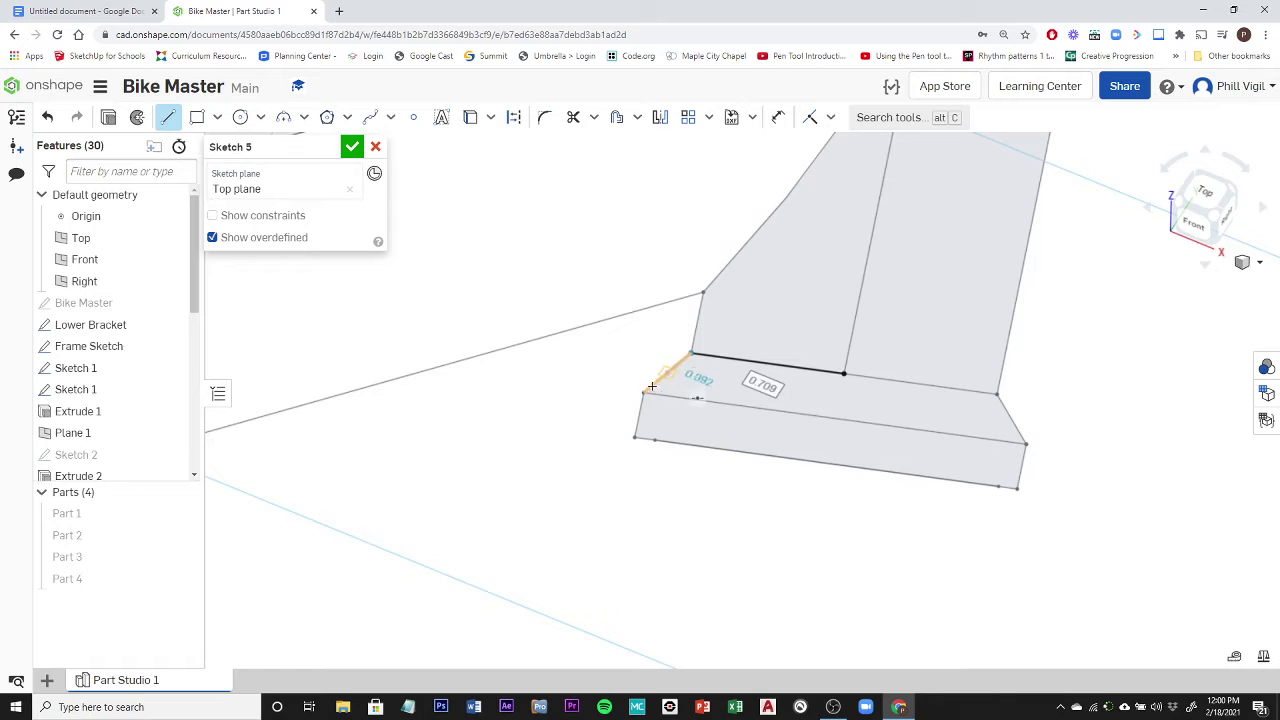
click(643, 392)
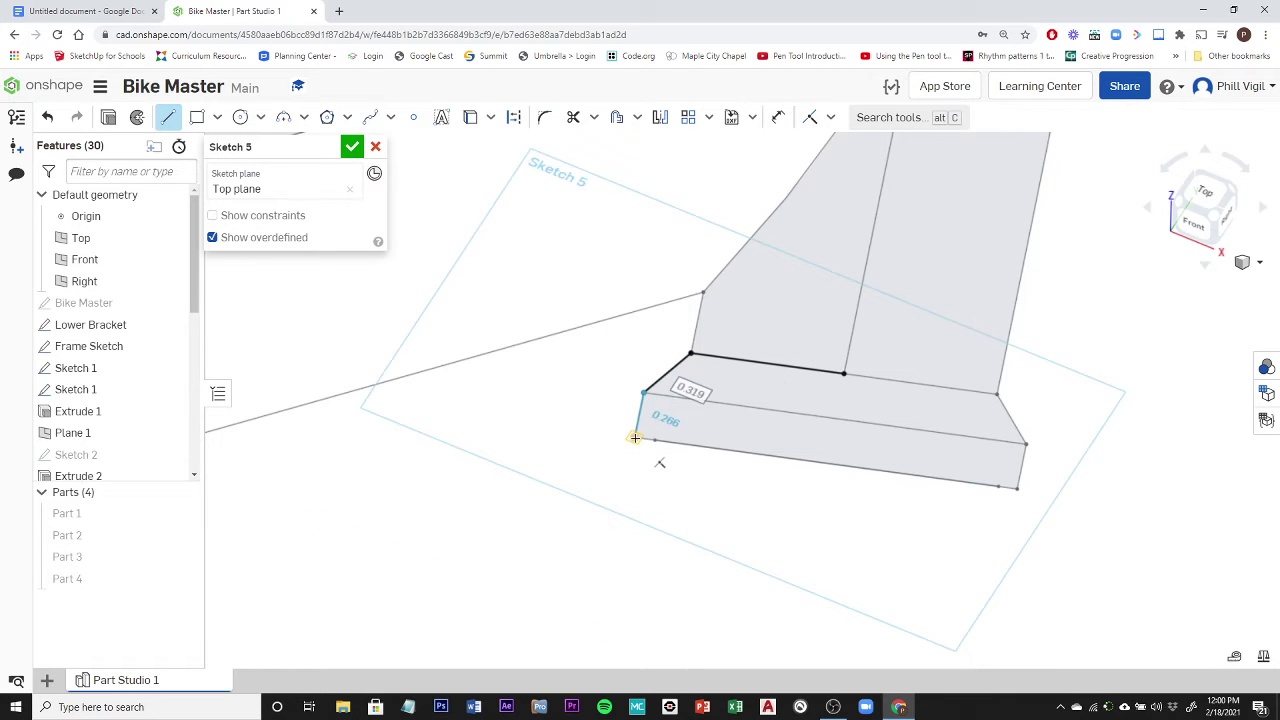
click(635, 437)
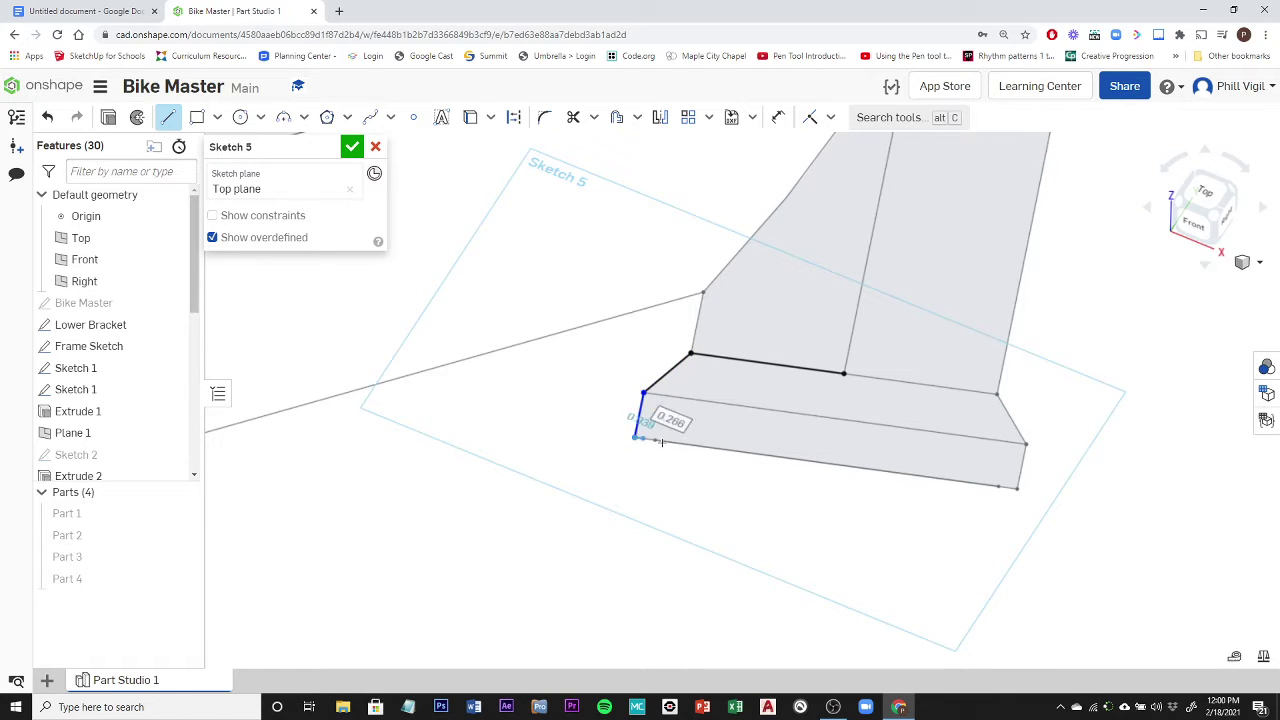
click(827, 463)
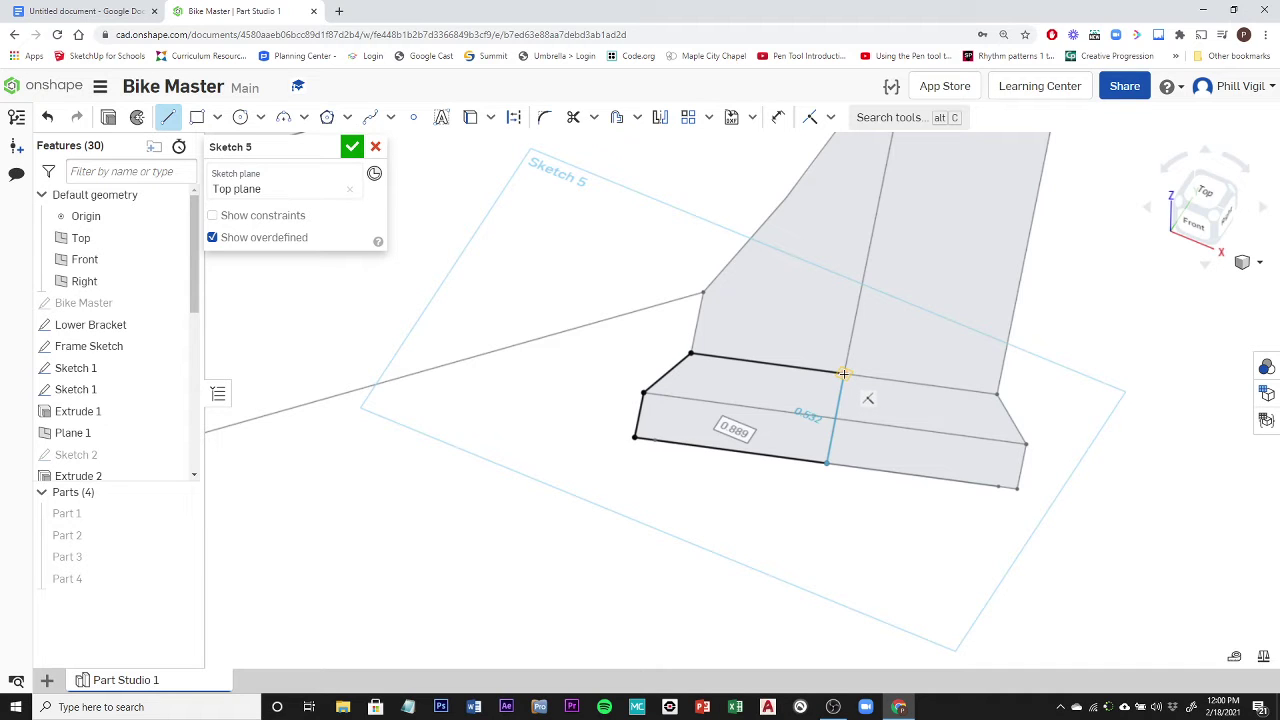
click(844, 373)
scroll(843, 531, down, 2)
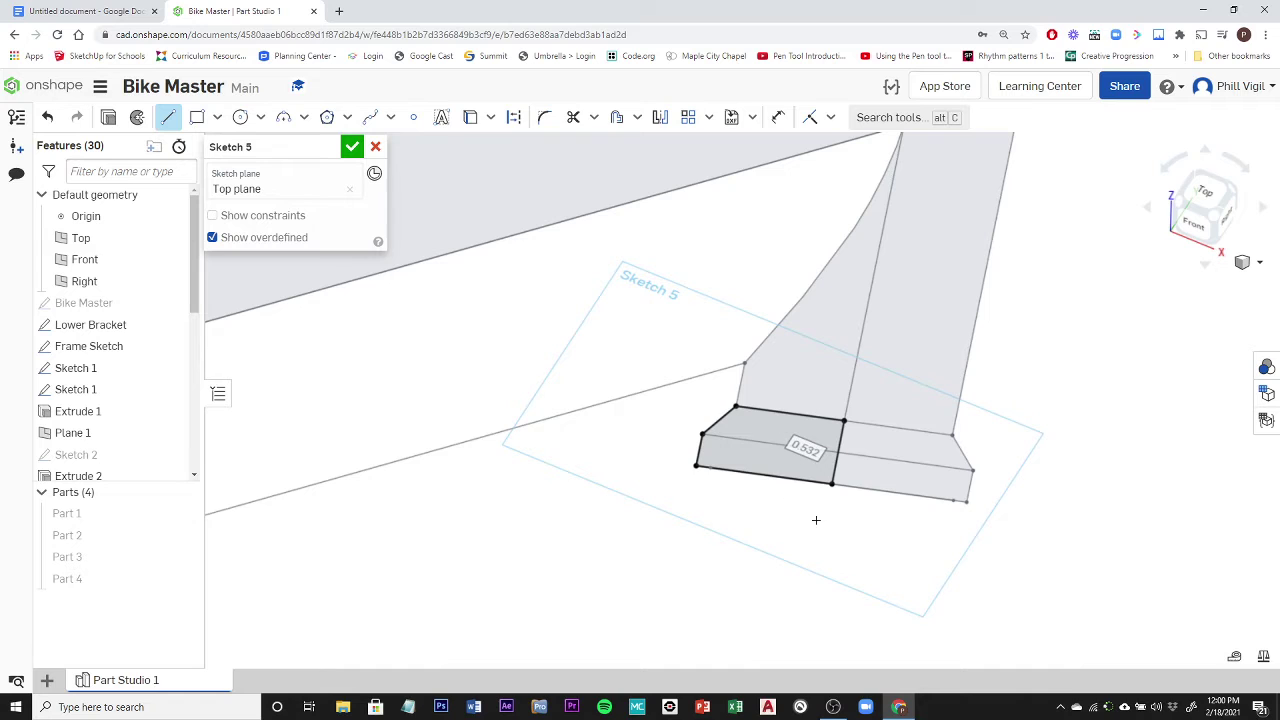
scroll(816, 520, down, 2)
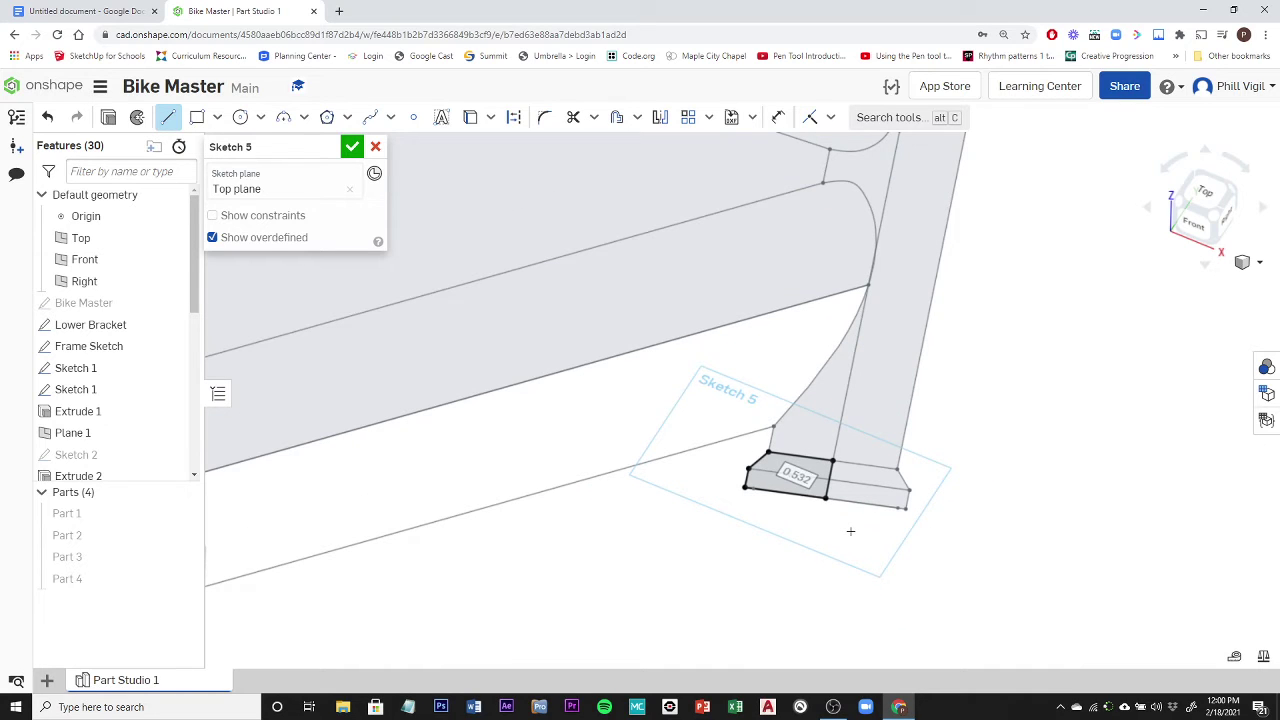
- Close Sketch 5 and zoom out on the frame
click(352, 148)
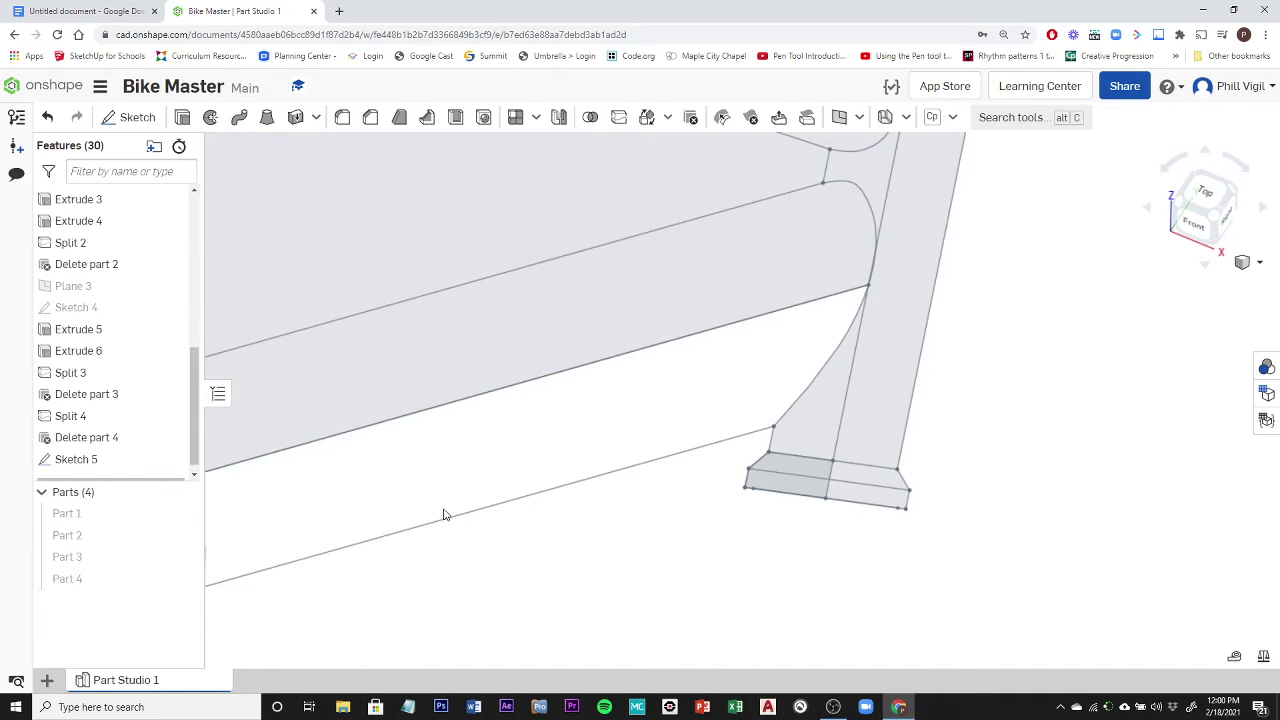
scroll(440, 512, down, 2)
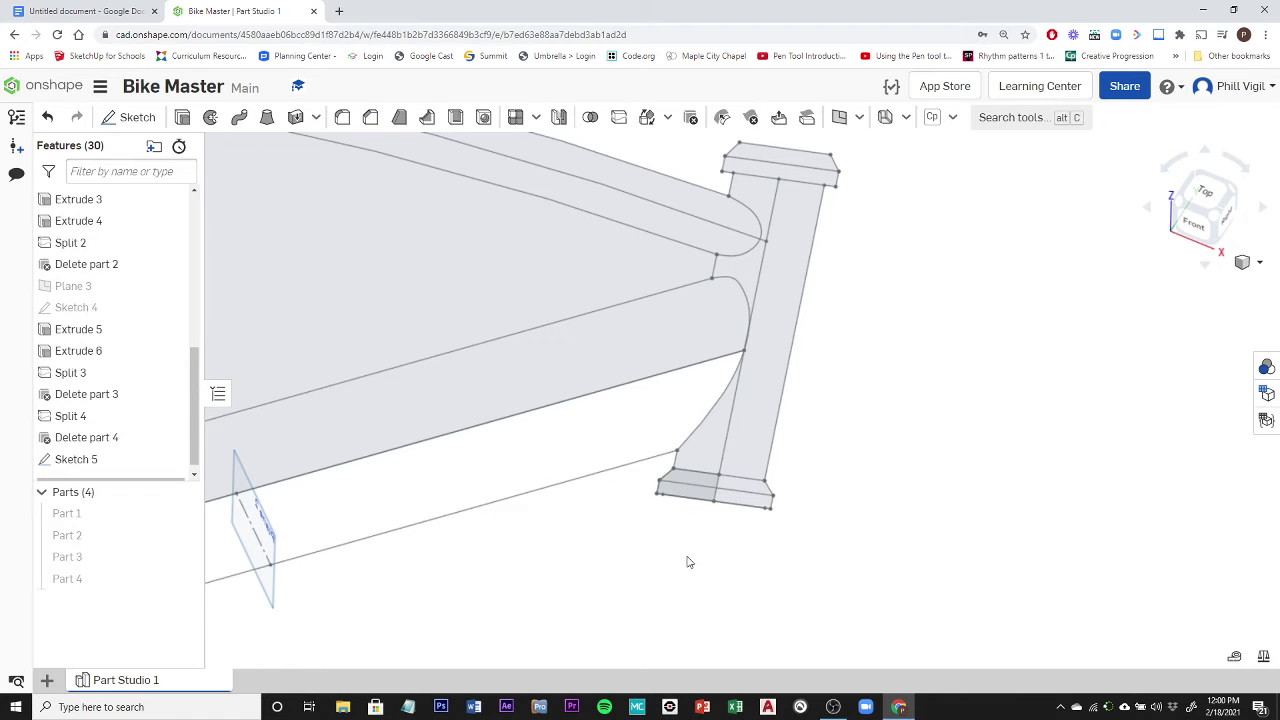
scroll(687, 562, down, 2)
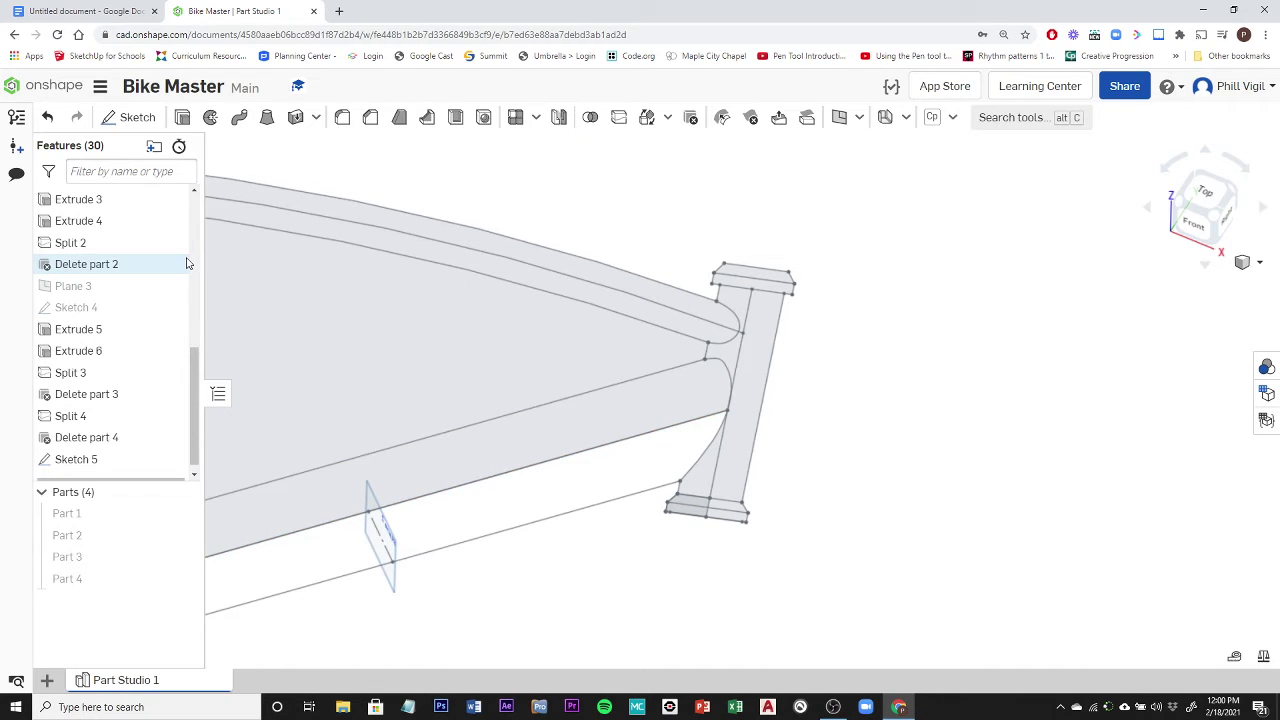
- Revolve the Sketch 5 region around its middle edge into a disc cap at the tube base
click(211, 119)
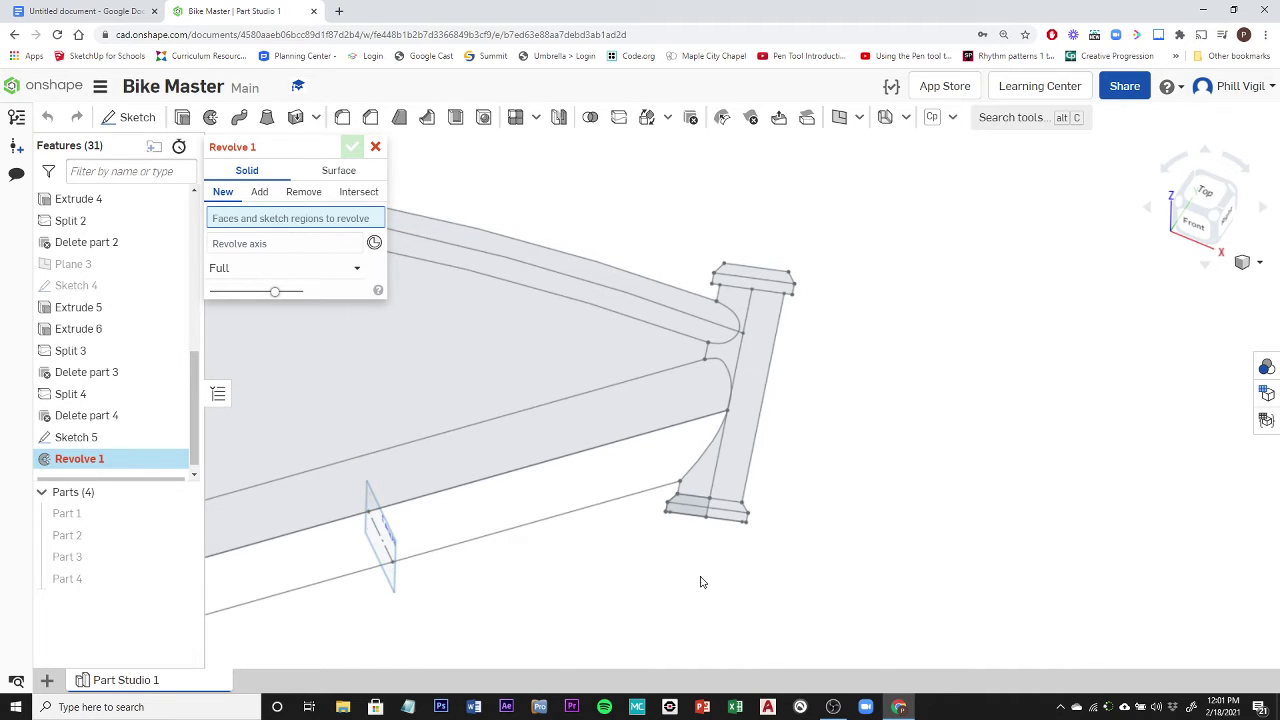
scroll(688, 549, up, 2)
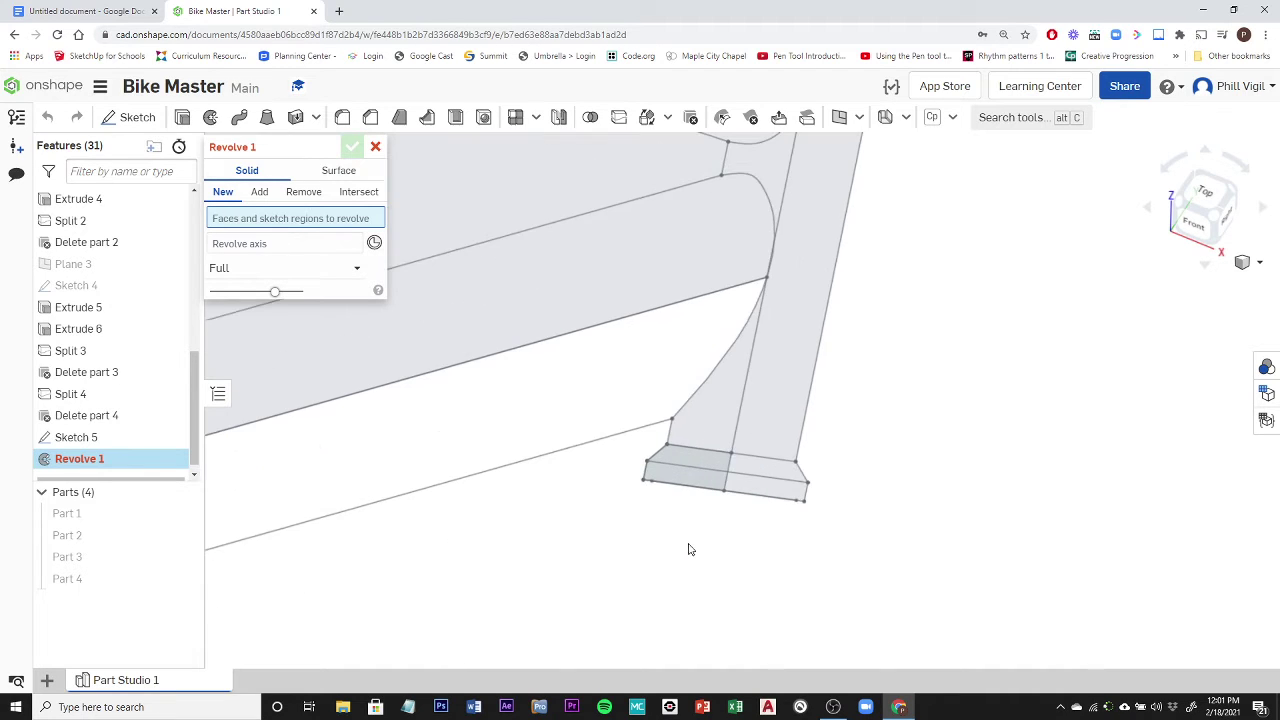
click(714, 487)
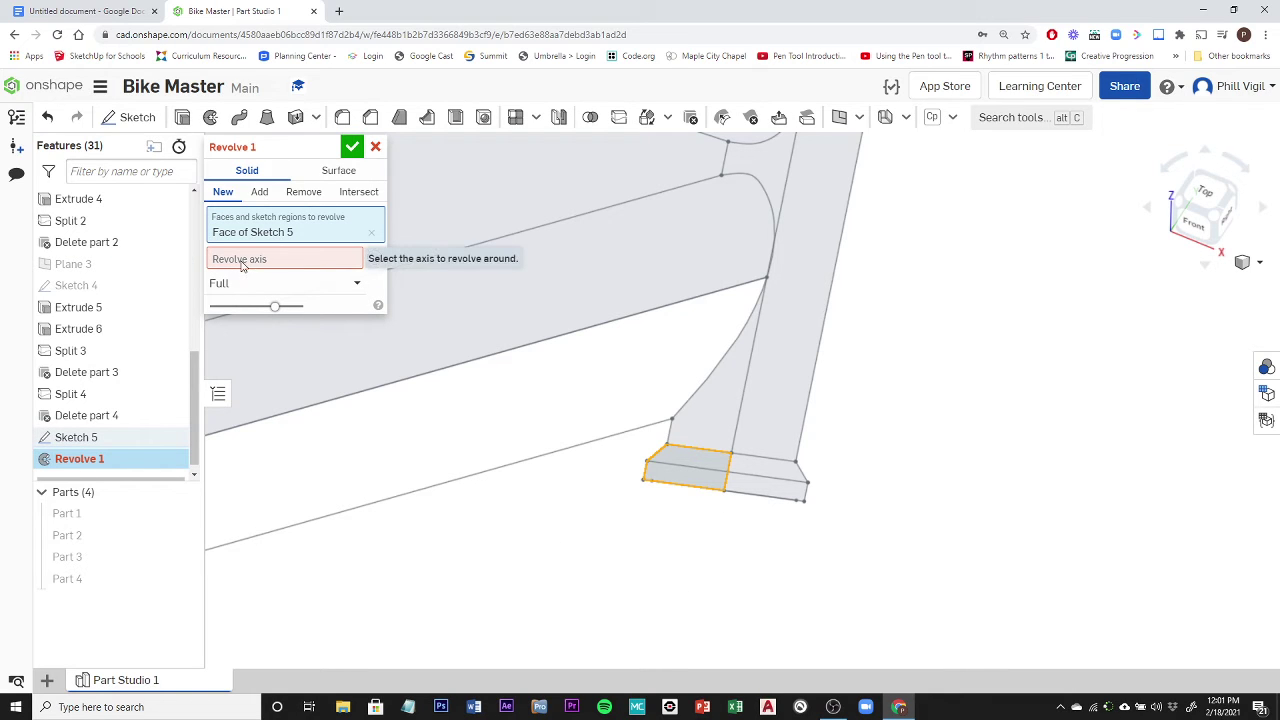
click(302, 262)
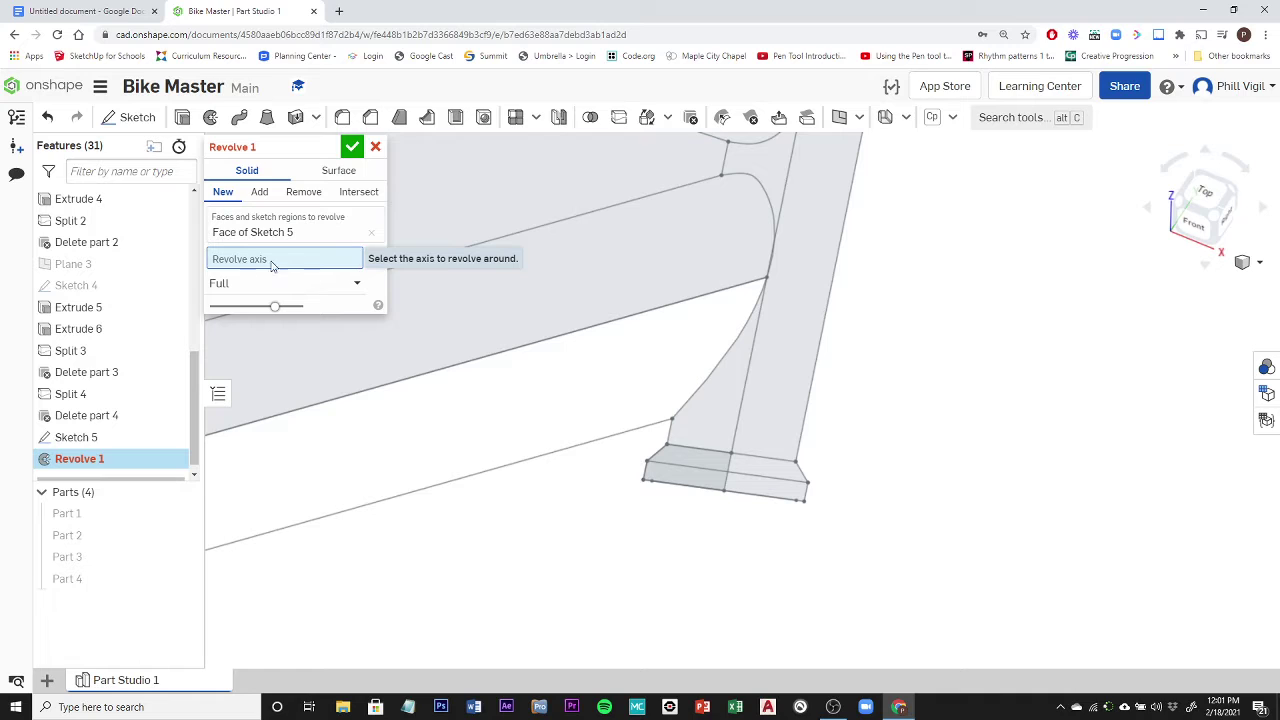
scroll(771, 535, up, 3)
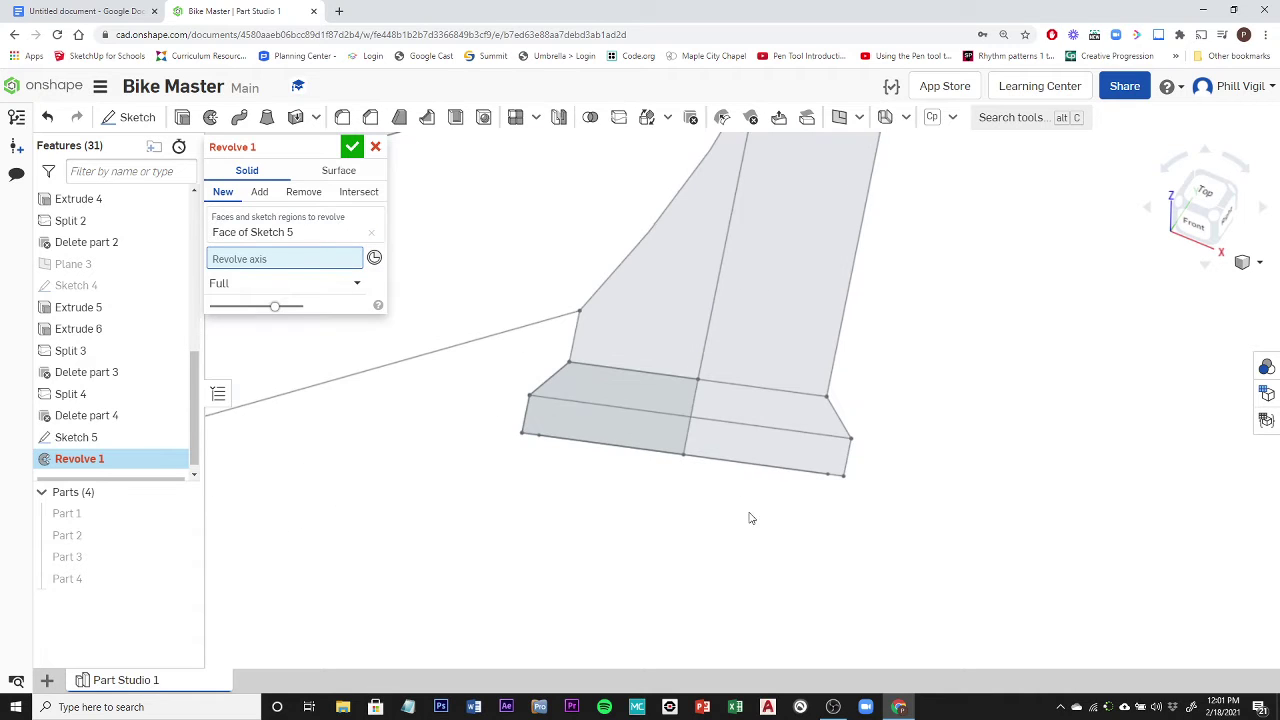
click(697, 398)
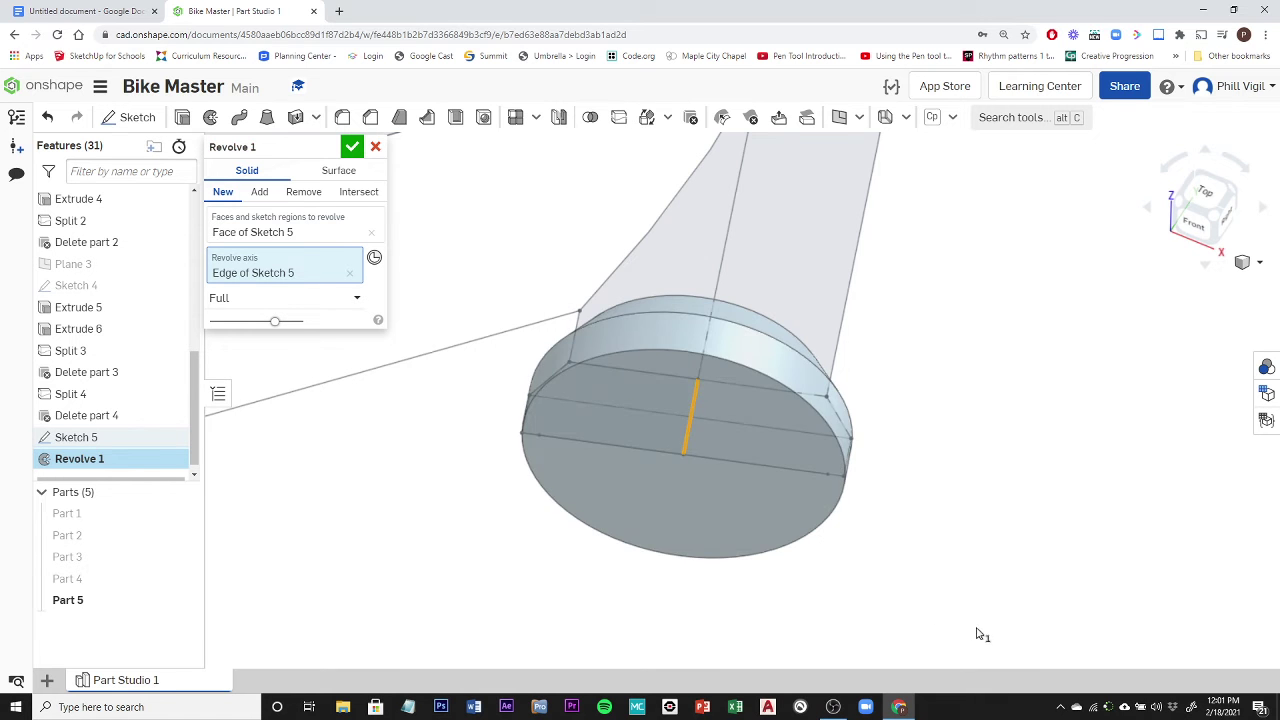
scroll(955, 610, down, 2)
mouse_move(971, 571)
right_down()
mouse_move(949, 580)
mouse_move(883, 546)
mouse_move(873, 560)
mouse_move(973, 579)
right_up()
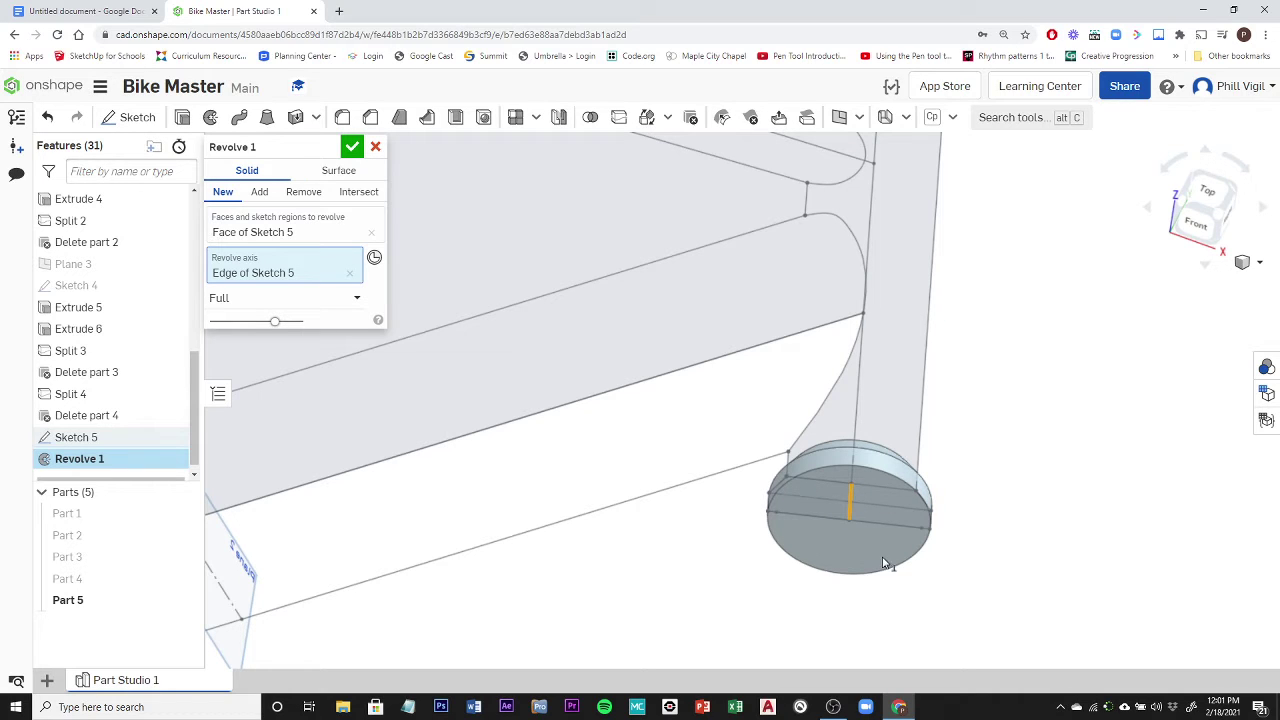
scroll(834, 552, down, 3)
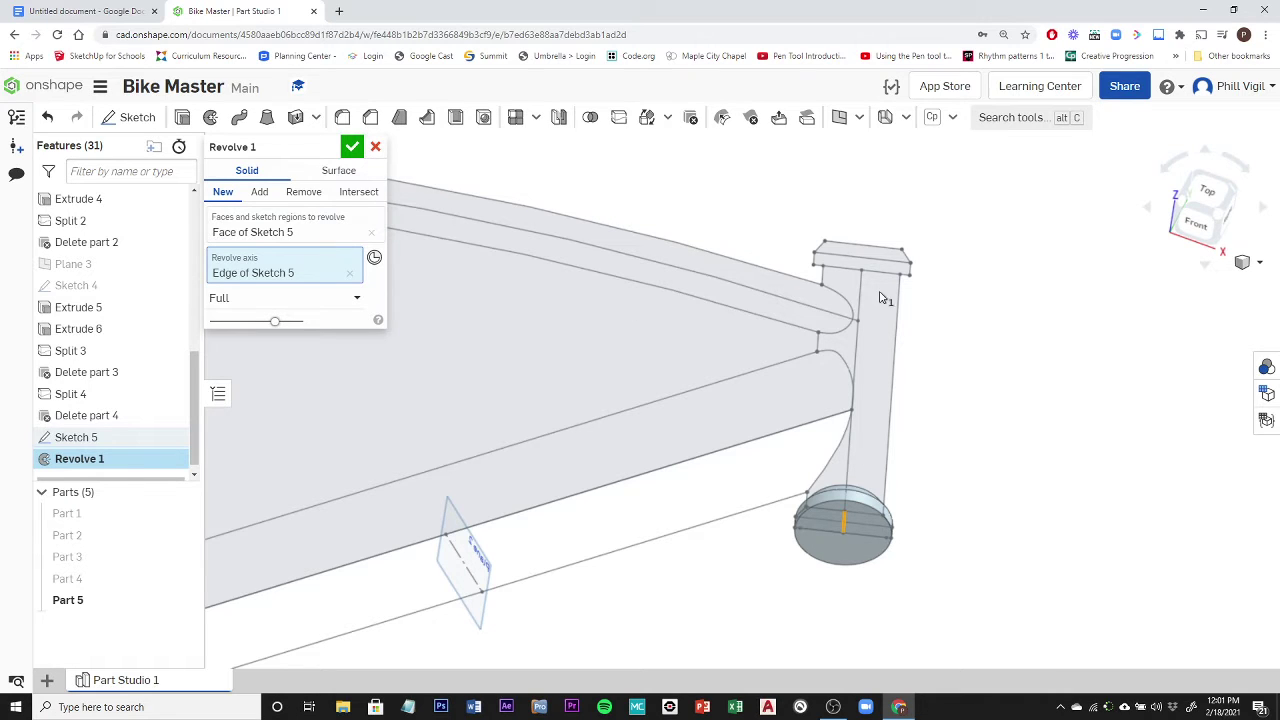
click(352, 148)
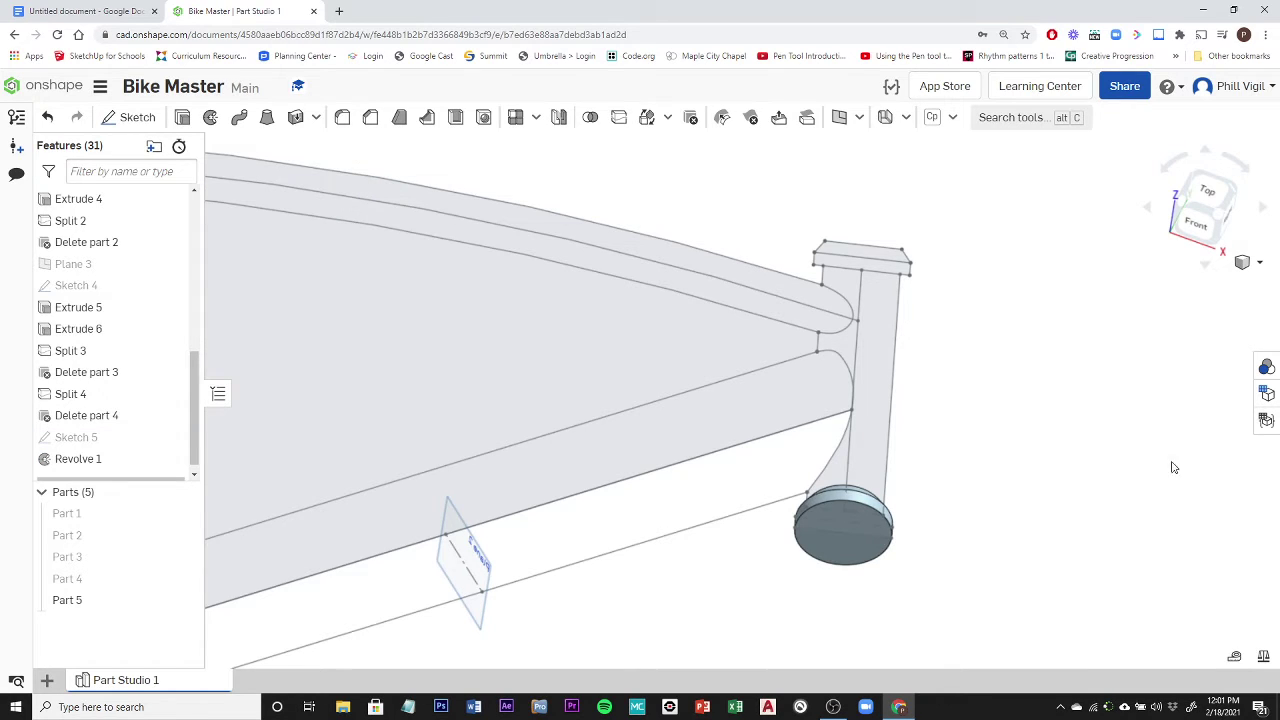
- Reopen Sketch 5 for editing, viewing the top of the head tube
scroll(967, 442, up, 2)
right_drag(967, 442, 945, 468)
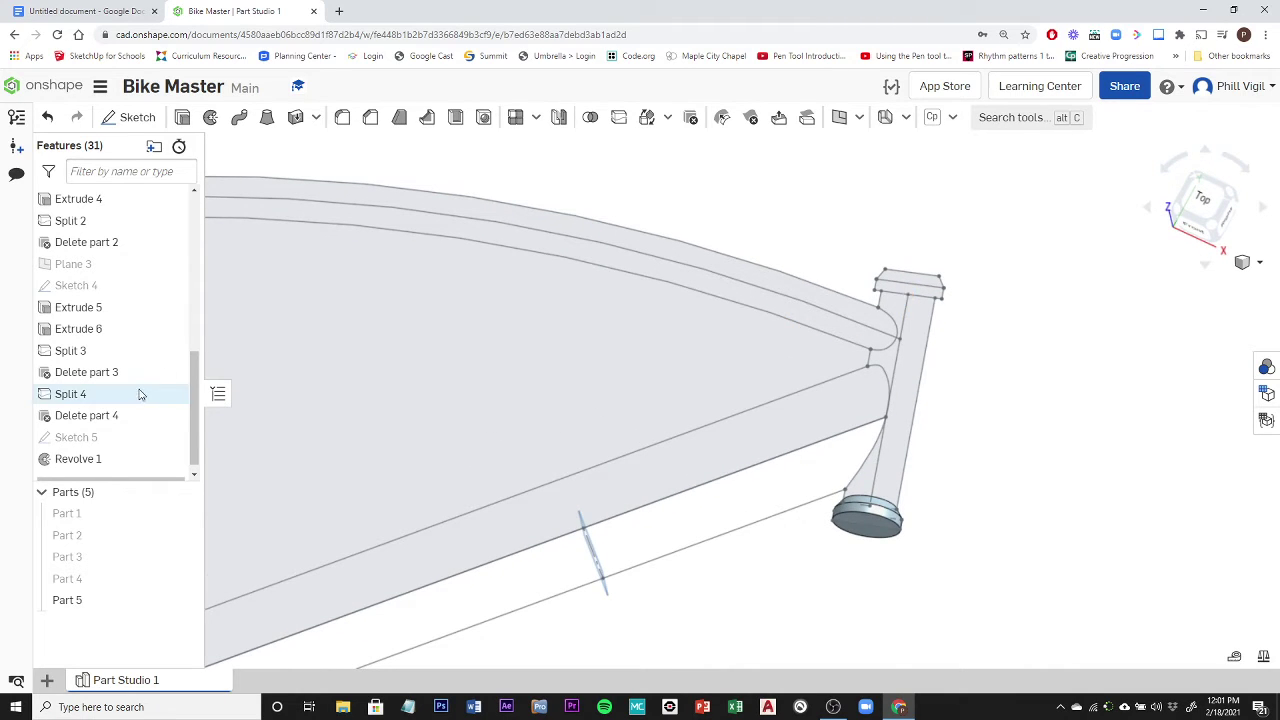
scroll(194, 368, down, 1)
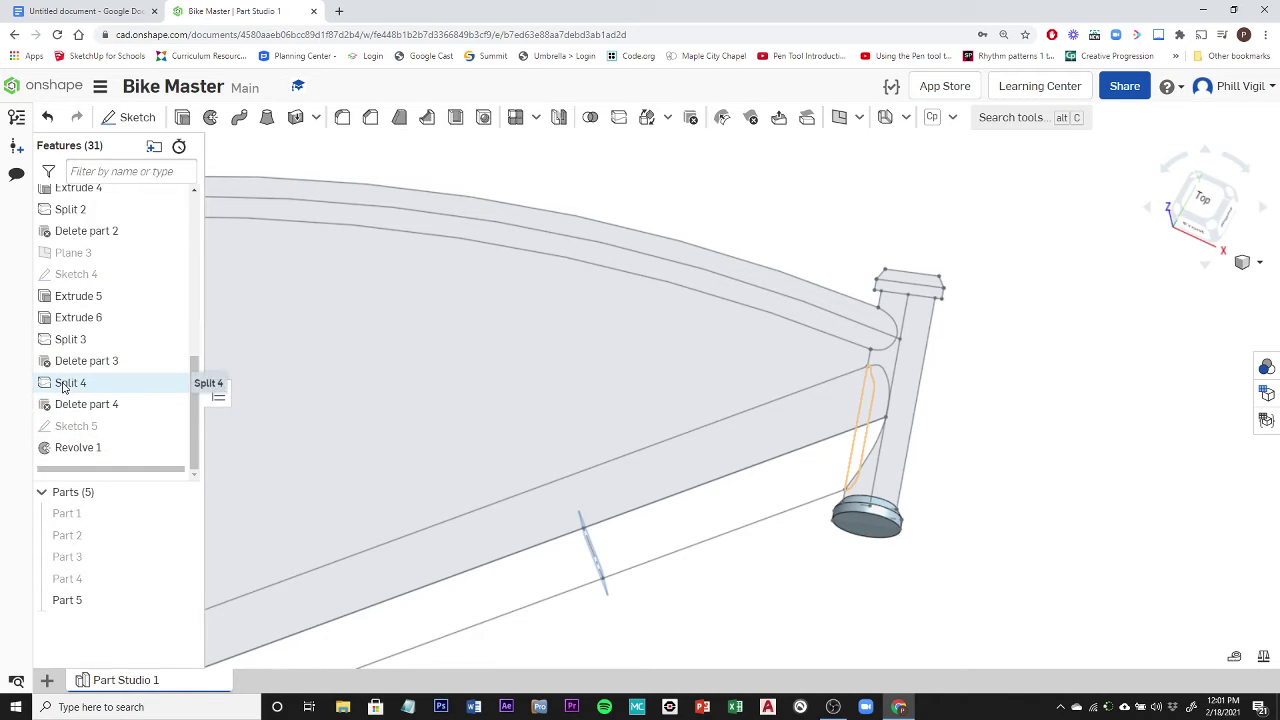
double_click(86, 437)
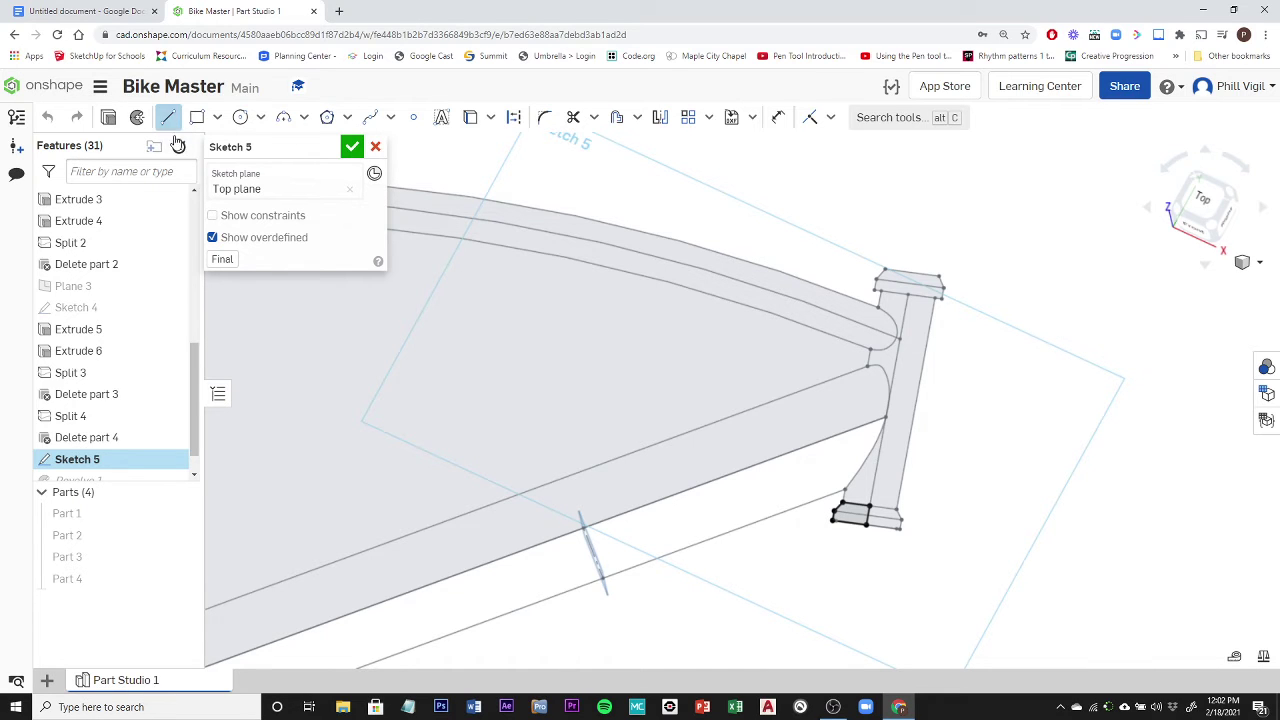
scroll(920, 295, up, 5)
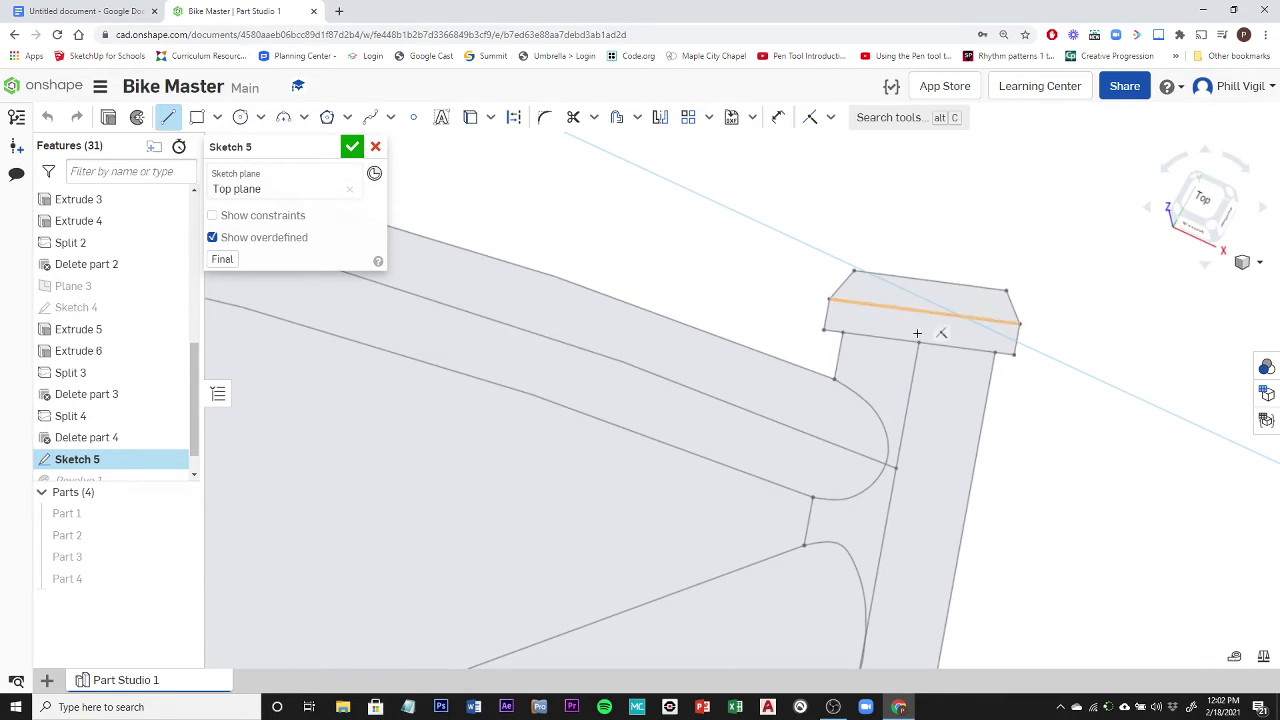
- Draw a closed line profile at the head tube's top end
click(919, 342)
click(823, 330)
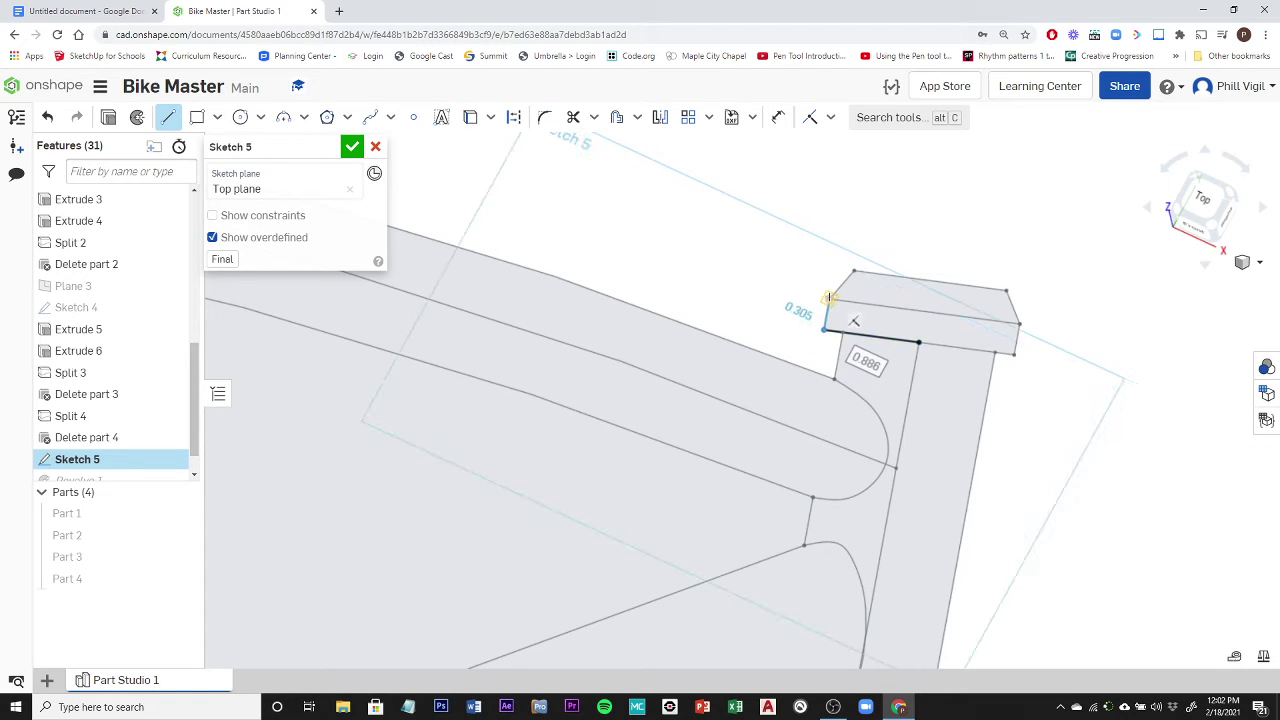
click(829, 297)
click(853, 271)
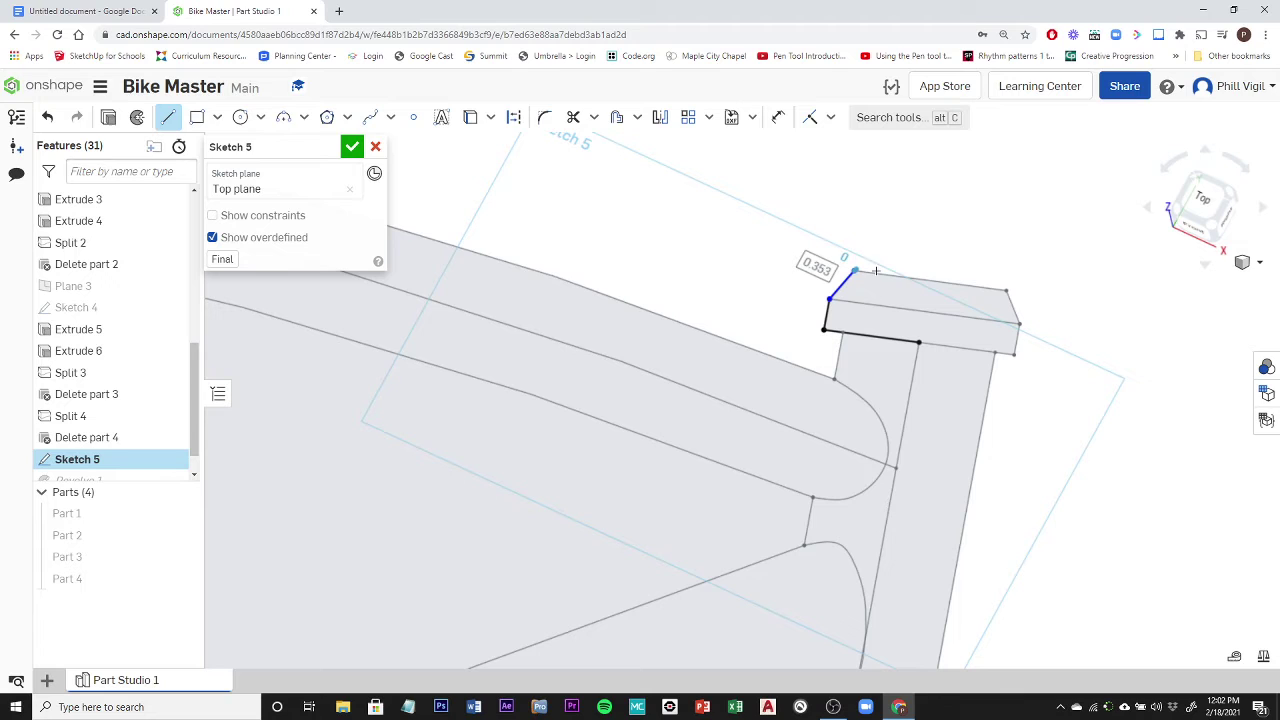
click(929, 281)
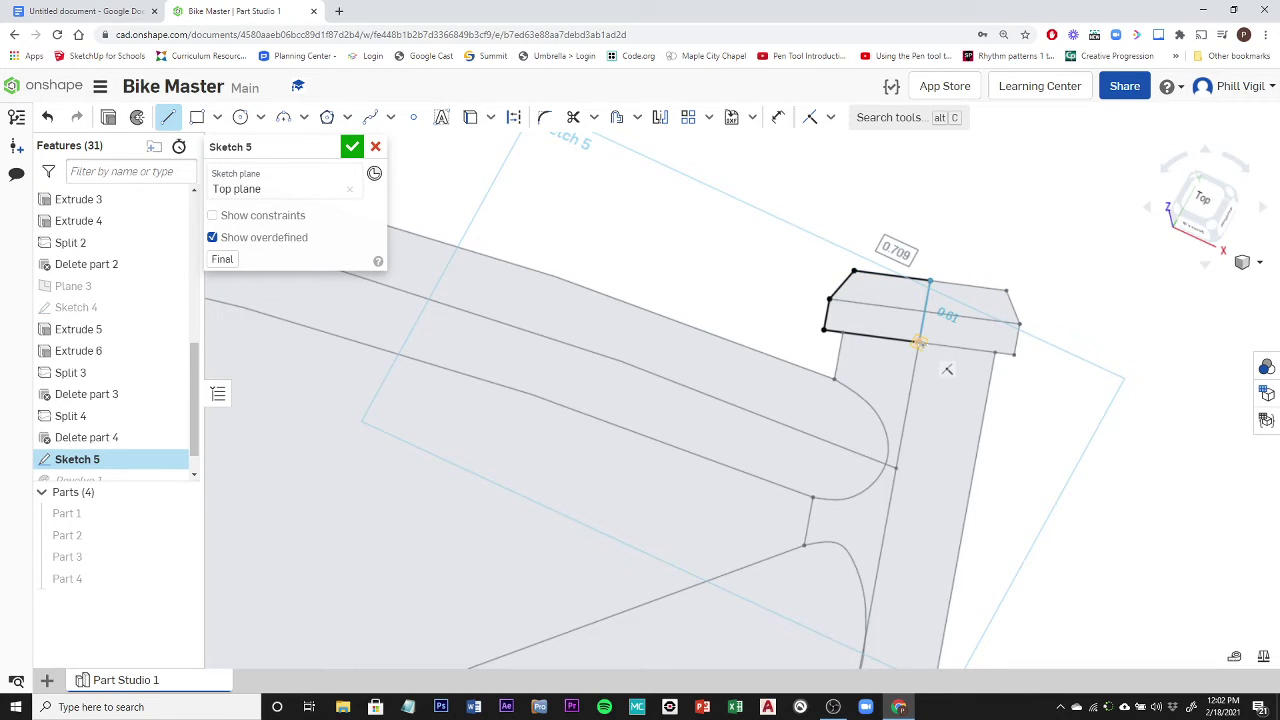
click(918, 343)
scroll(1031, 345, down, 3)
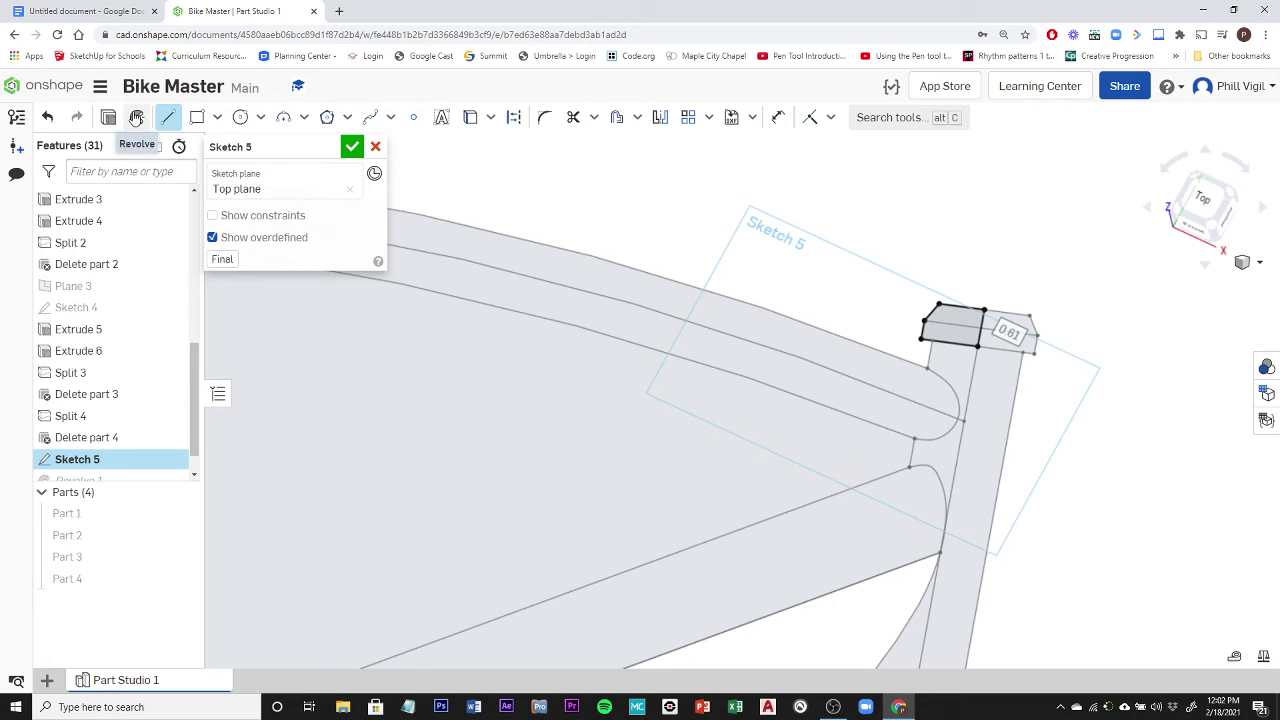
- Revolve the new top profile of Sketch 5 around its middle edge into a second cap
click(136, 117)
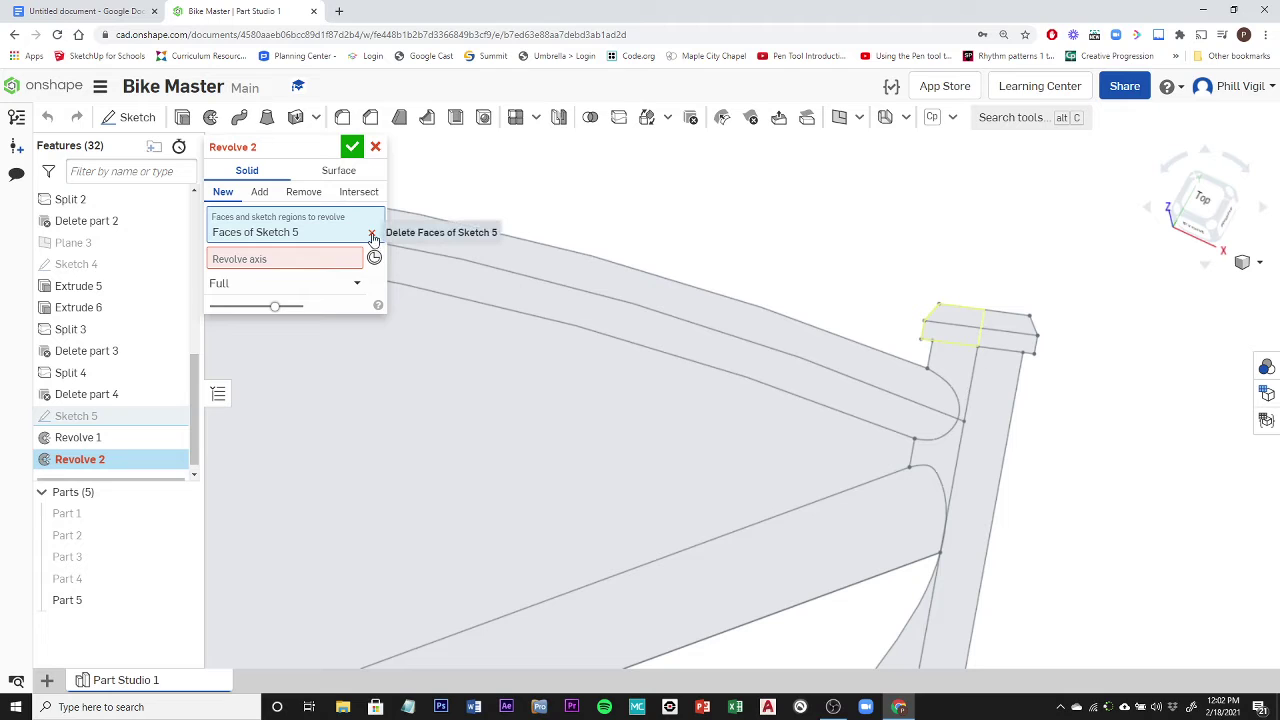
click(372, 235)
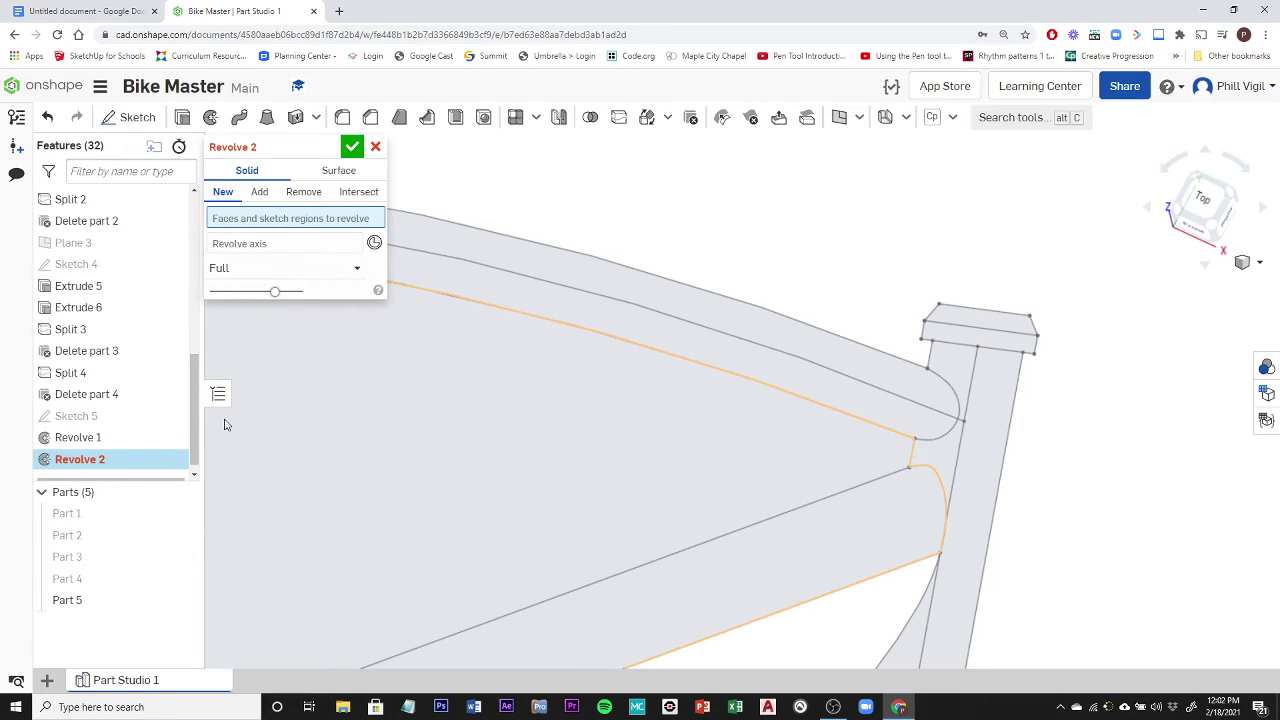
click(172, 417)
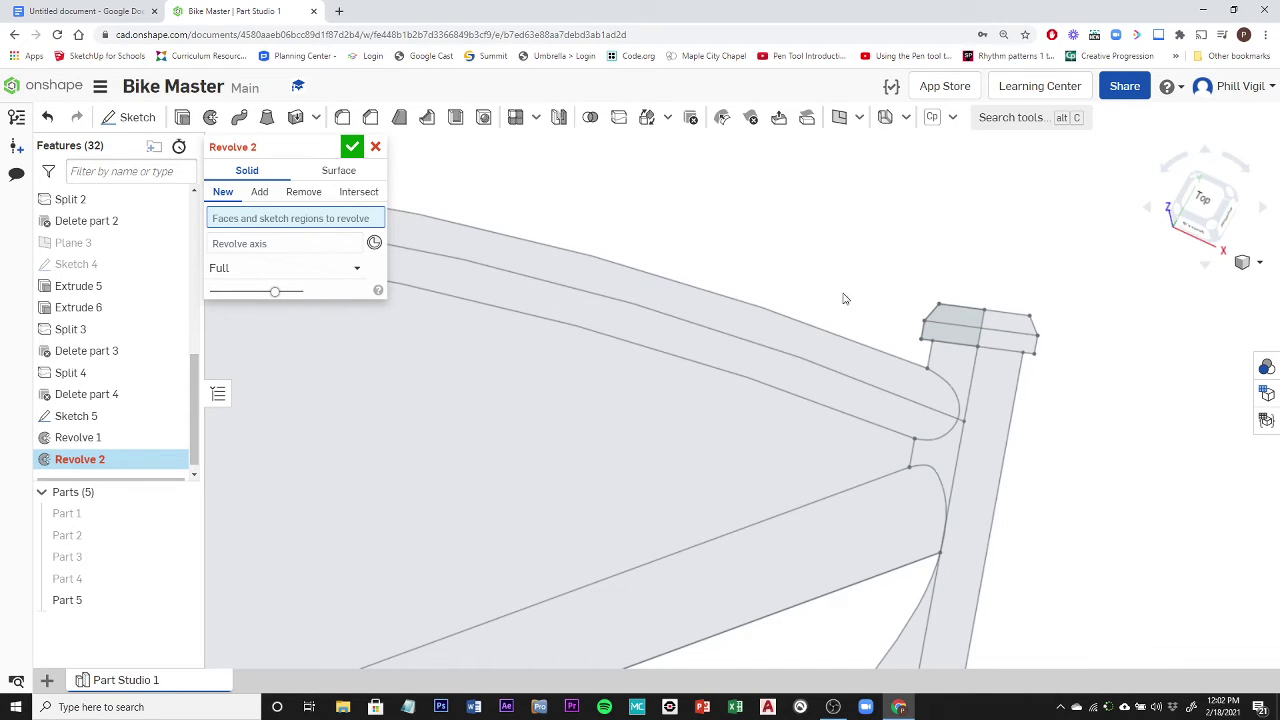
click(970, 320)
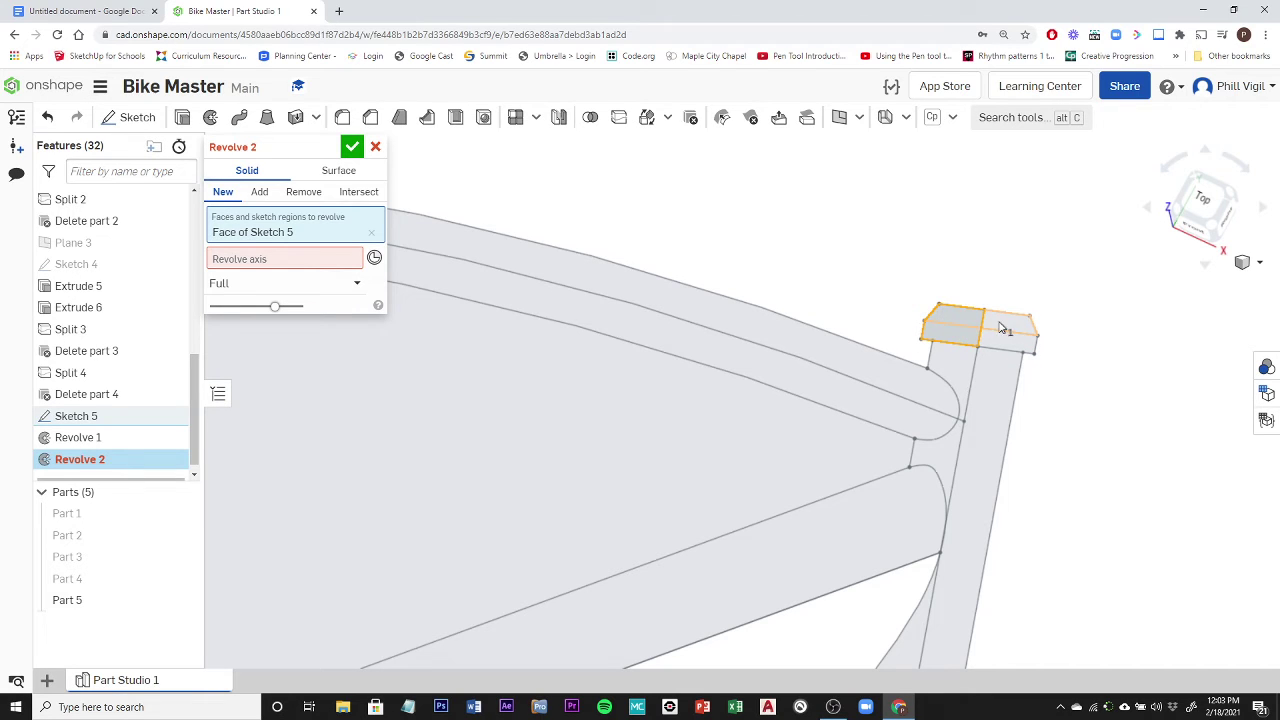
click(258, 261)
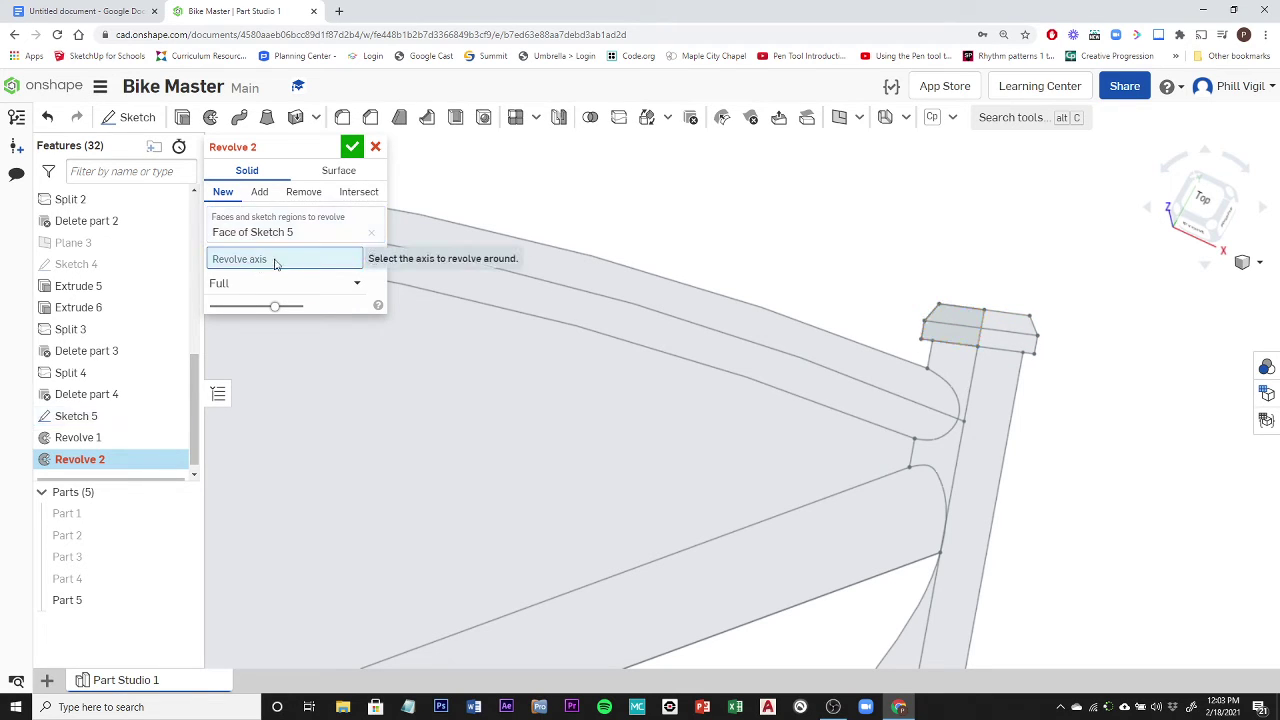
click(982, 327)
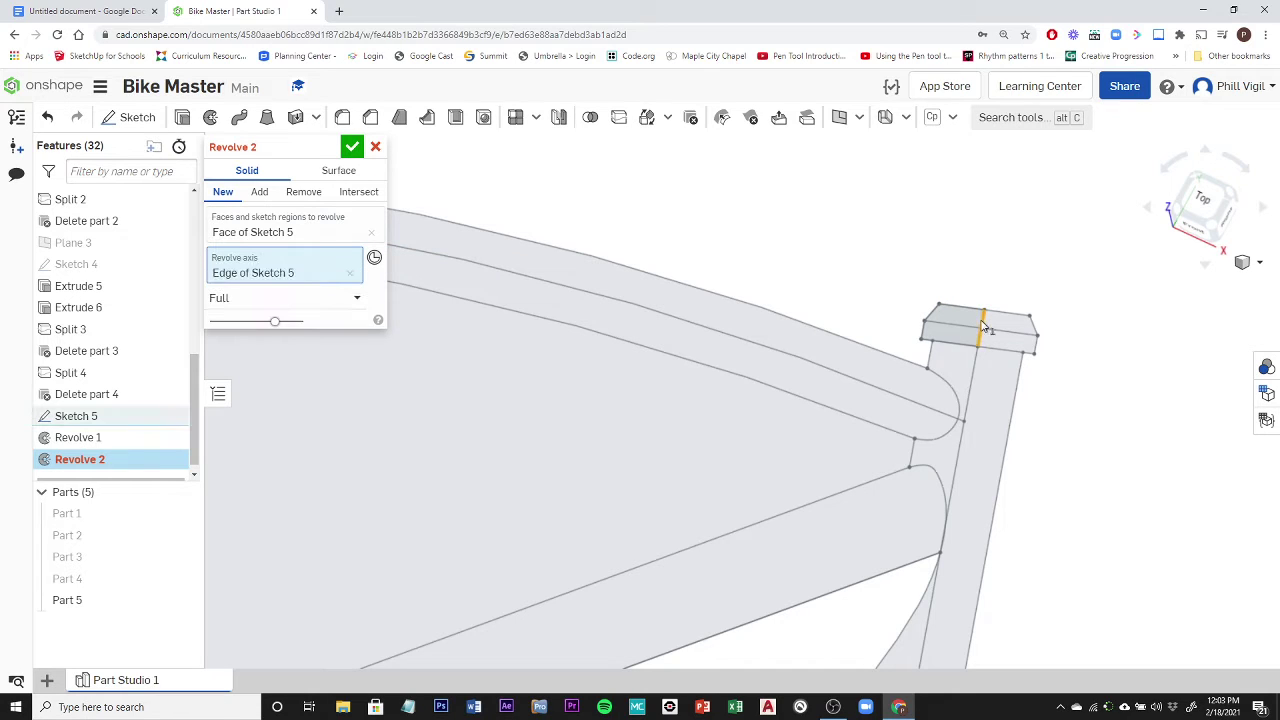
scroll(1140, 388, down, 3)
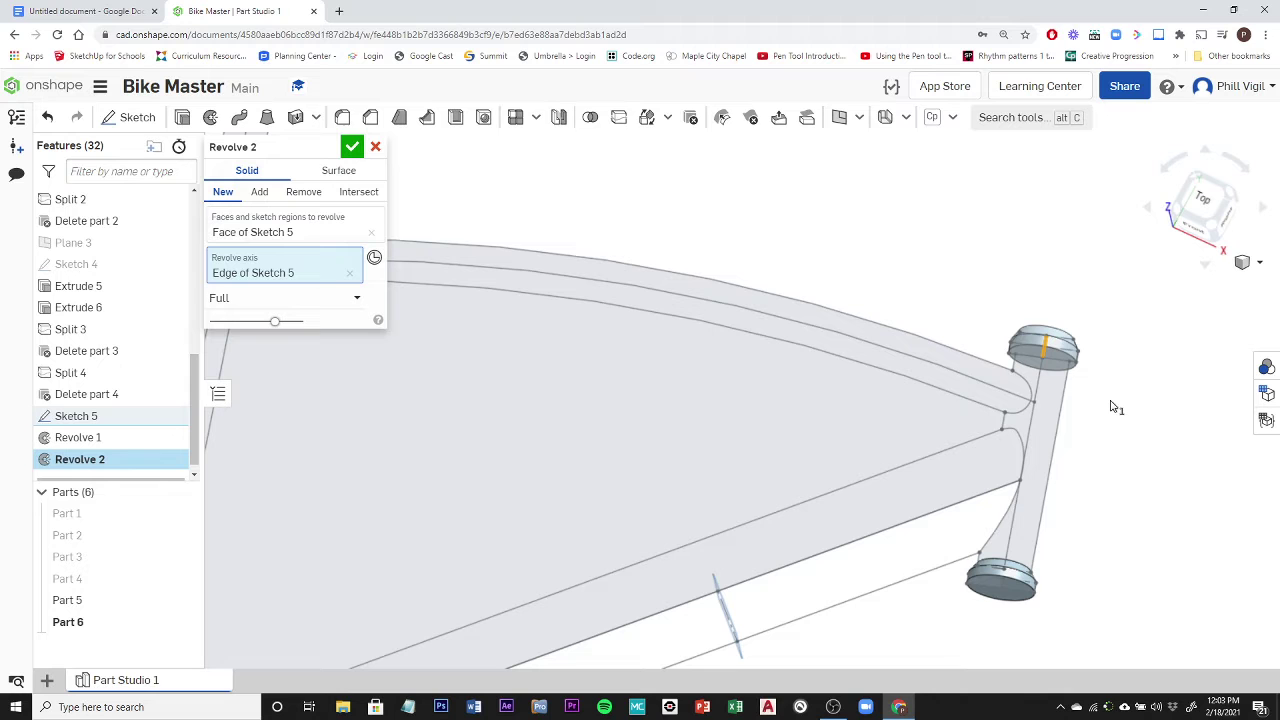
mouse_move(1105, 449)
right_down()
mouse_move(1029, 480)
mouse_move(1026, 457)
mouse_move(1093, 455)
right_up()
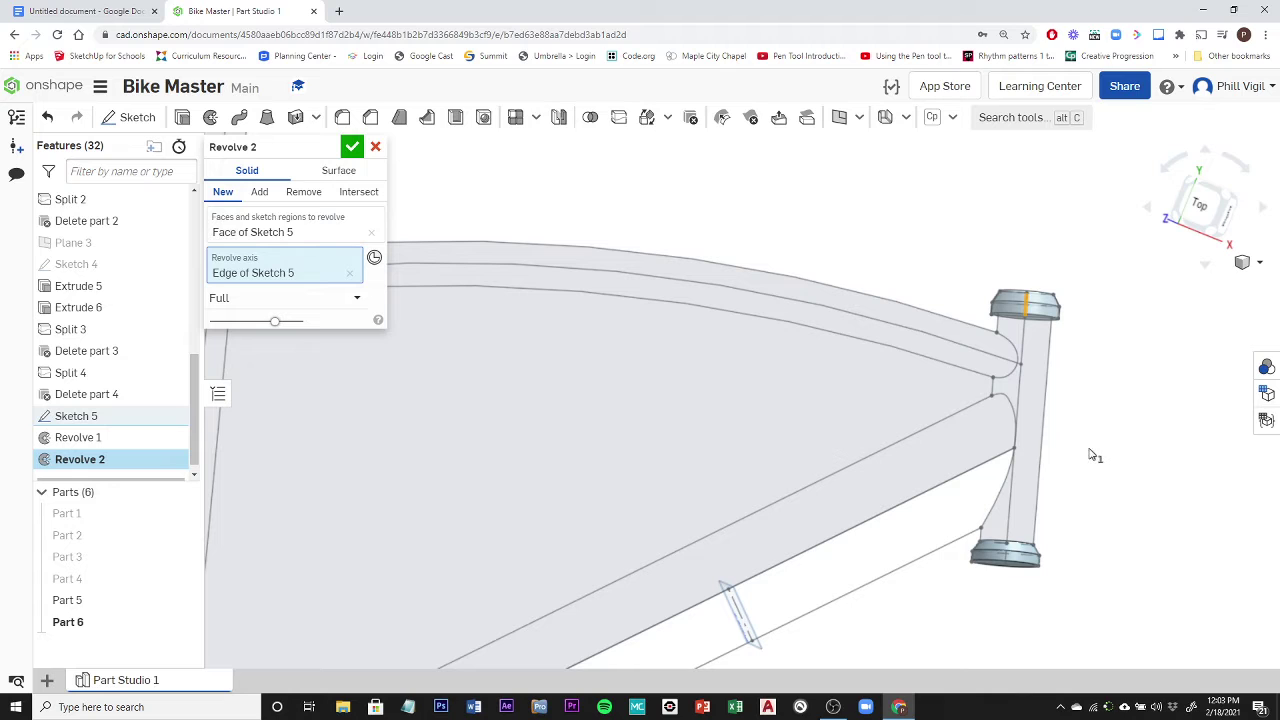
- Confirm Revolve 2 and show Parts 1 through 4 again
click(351, 148)
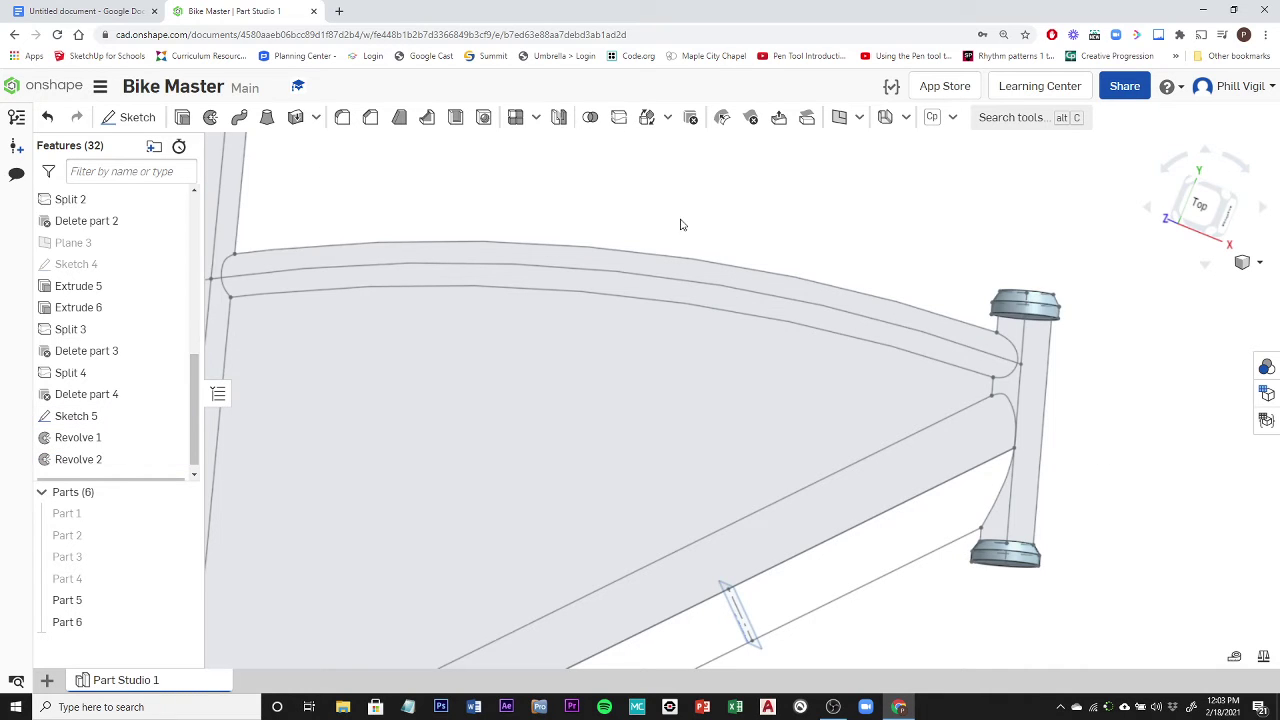
scroll(729, 222, down, 6)
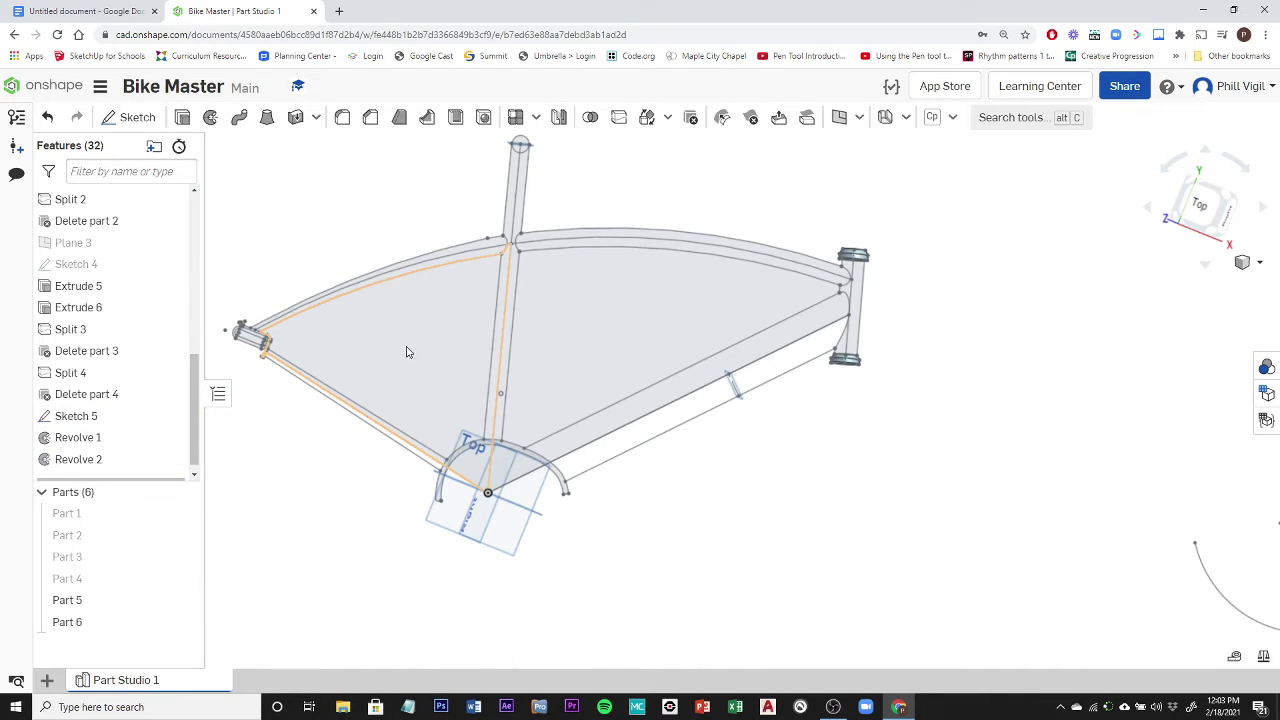
click(184, 581)
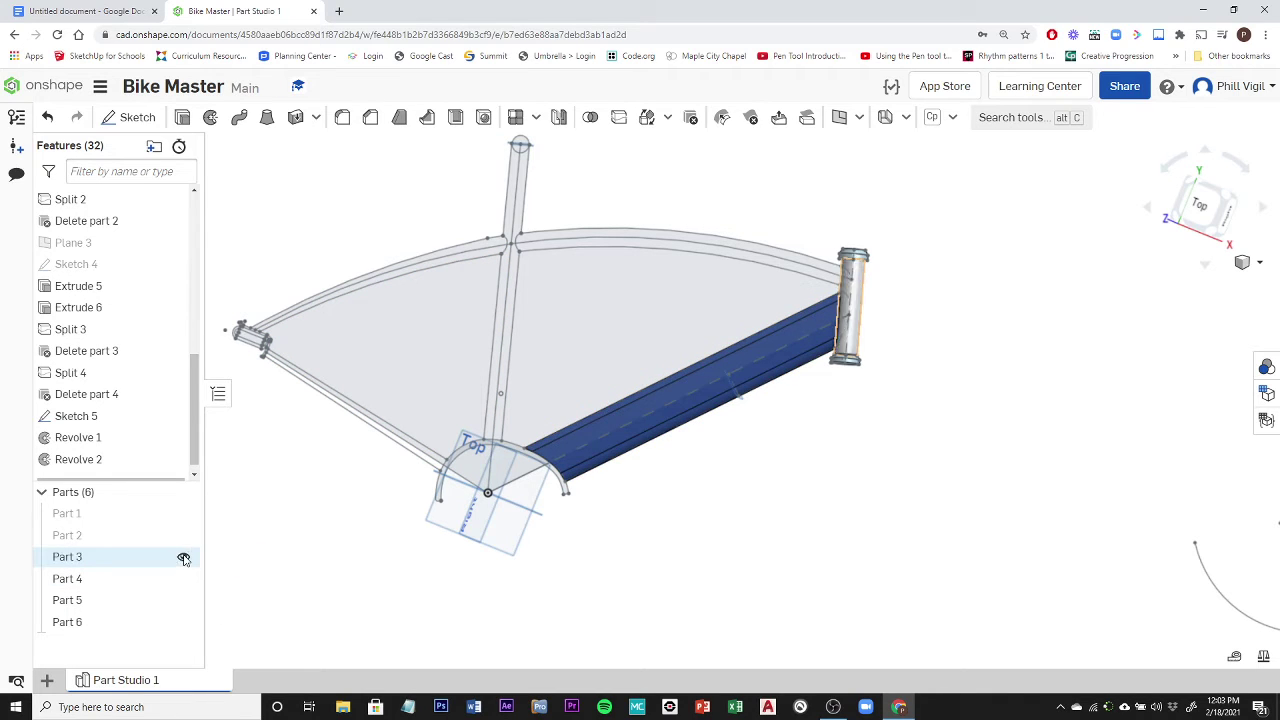
click(184, 558)
click(184, 535)
click(184, 513)
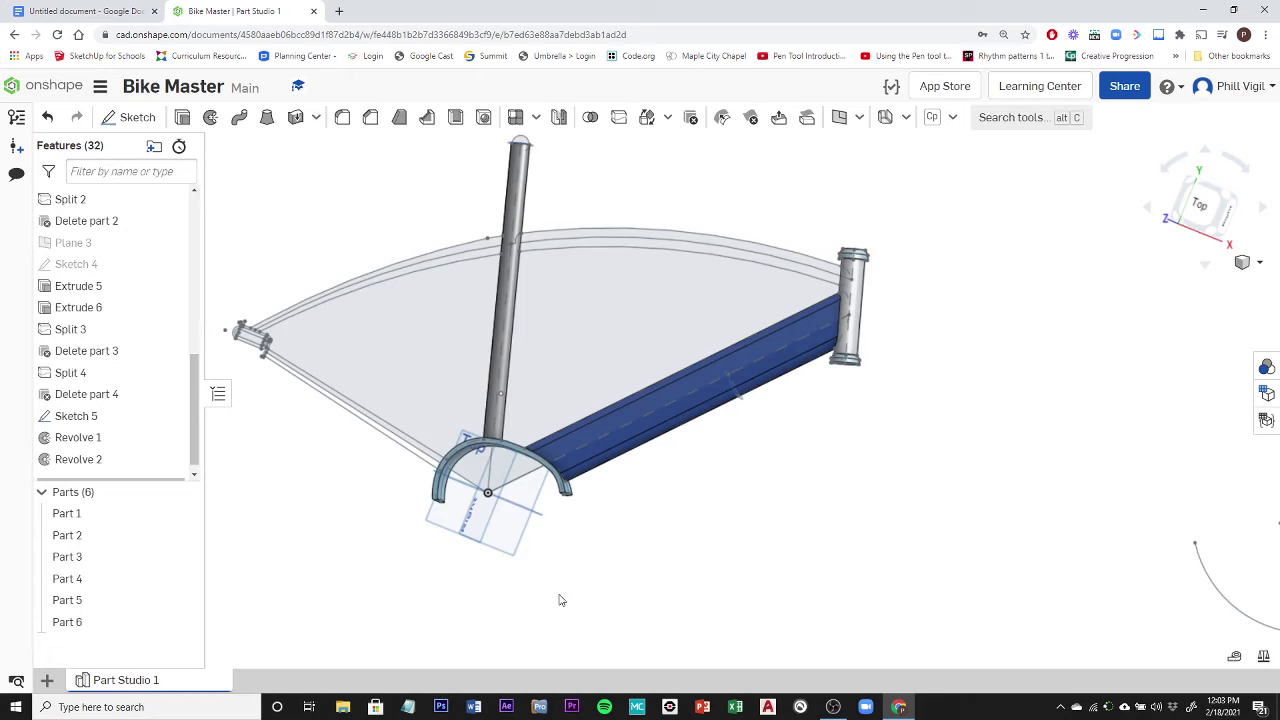
- Hide all six parts, leaving only the frame's sketch outlines visible
scroll(560, 600, down, 2)
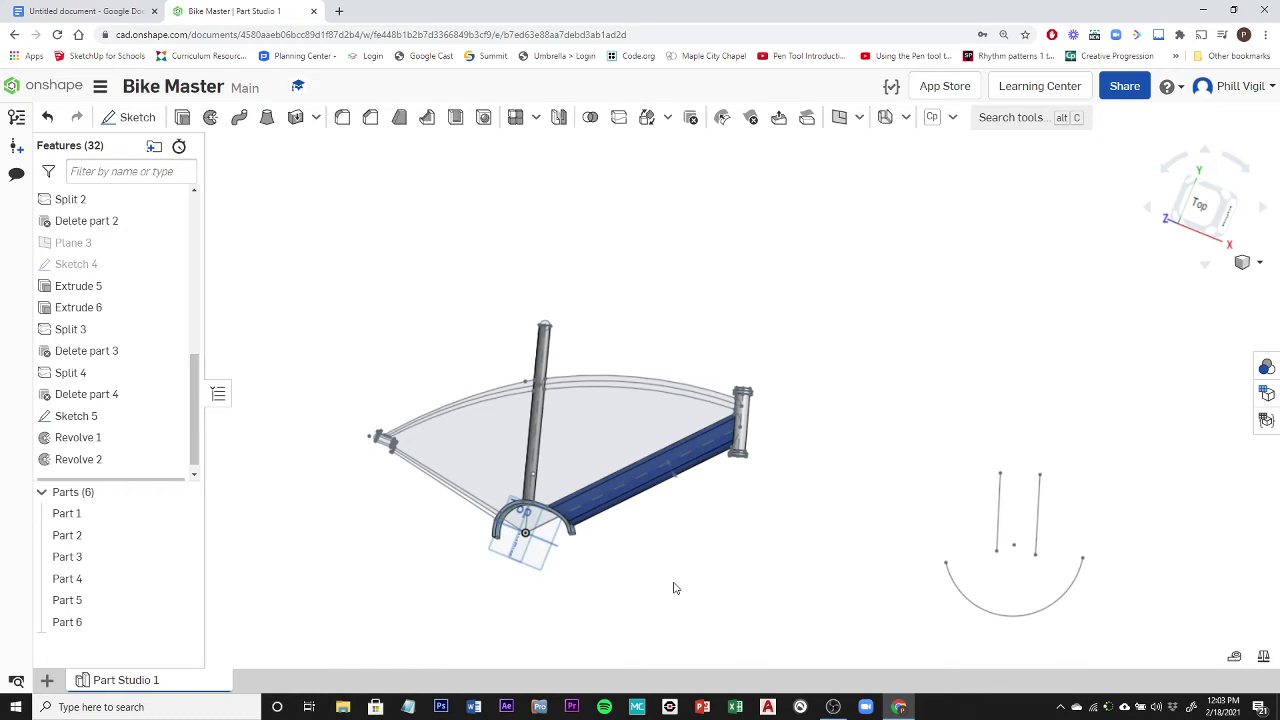
mouse_move(674, 588)
right_down()
mouse_move(714, 594)
mouse_move(690, 598)
right_up()
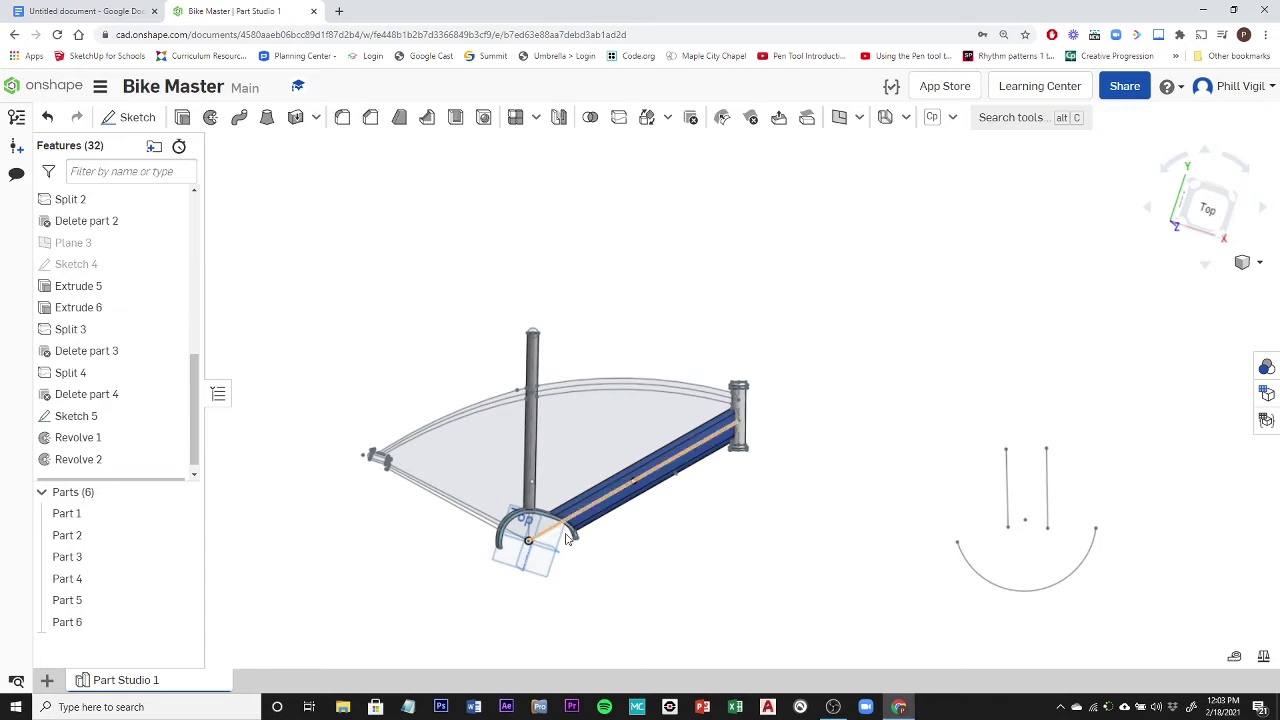
scroll(786, 496, up, 2)
right_drag(723, 531, 624, 518)
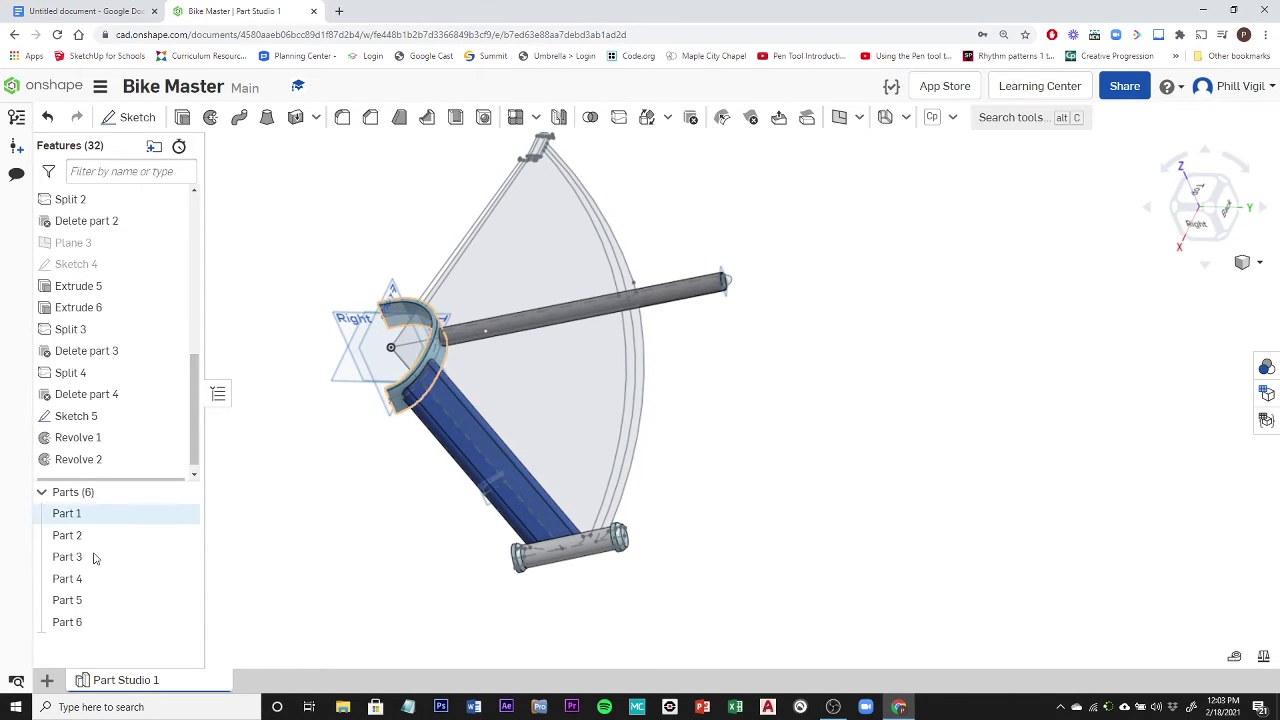
mouse_move(137, 623)
click(184, 623)
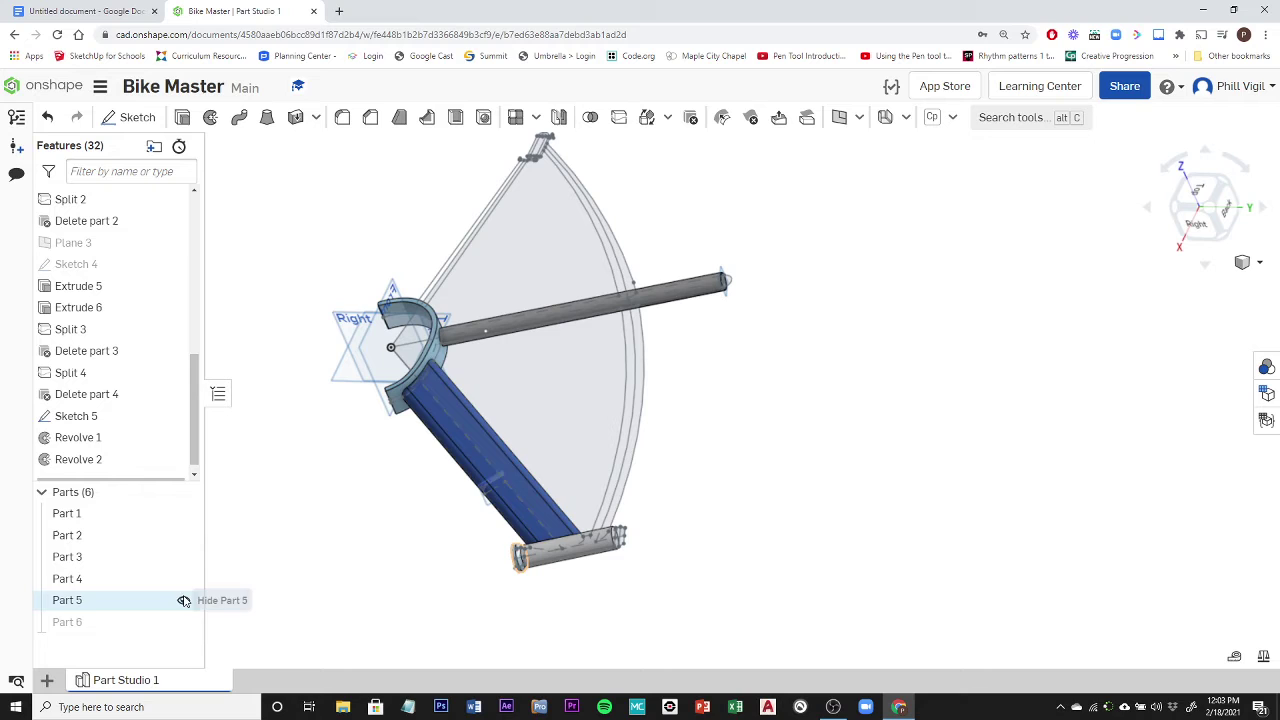
click(184, 600)
click(184, 578)
click(184, 557)
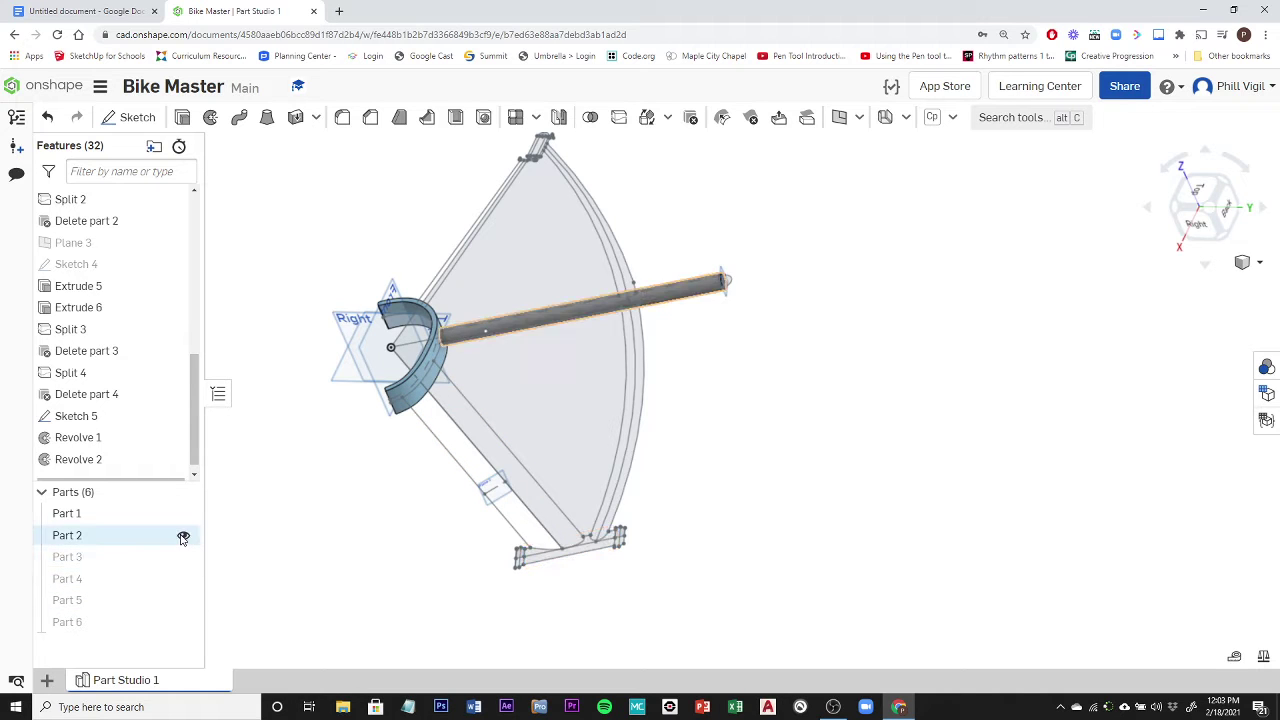
click(184, 535)
click(183, 514)
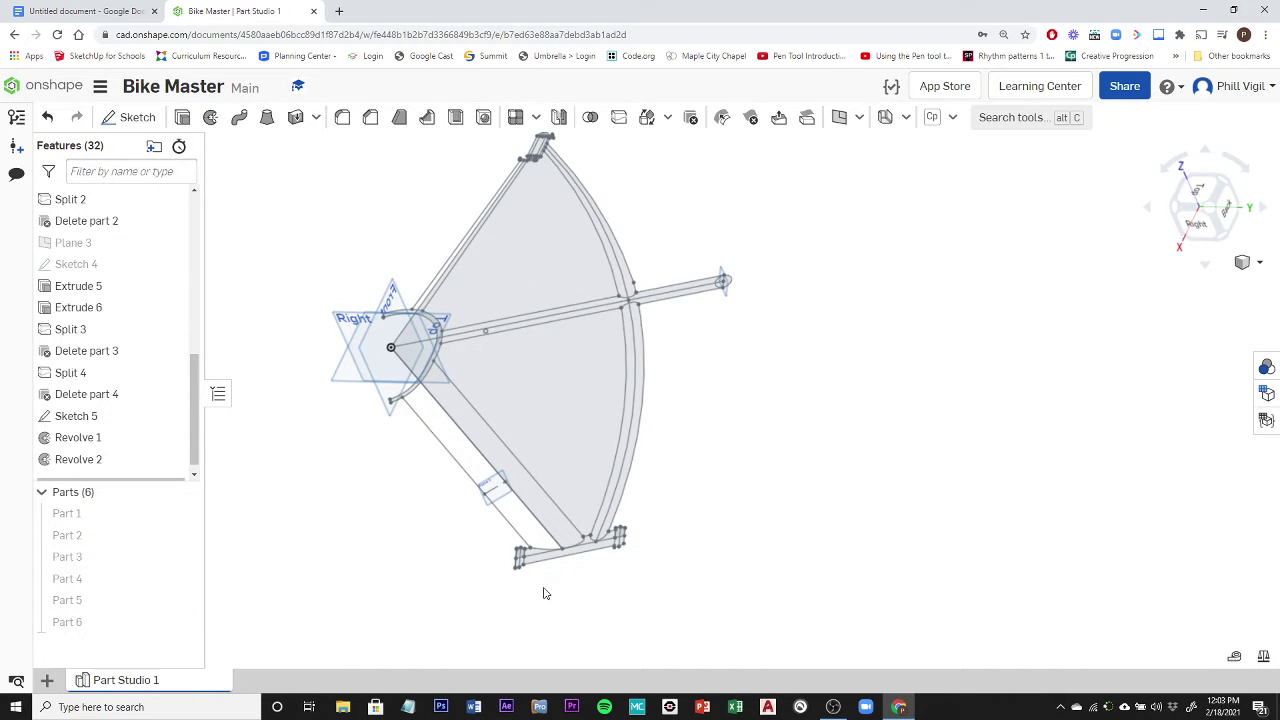
right_drag(540, 590, 543, 580)
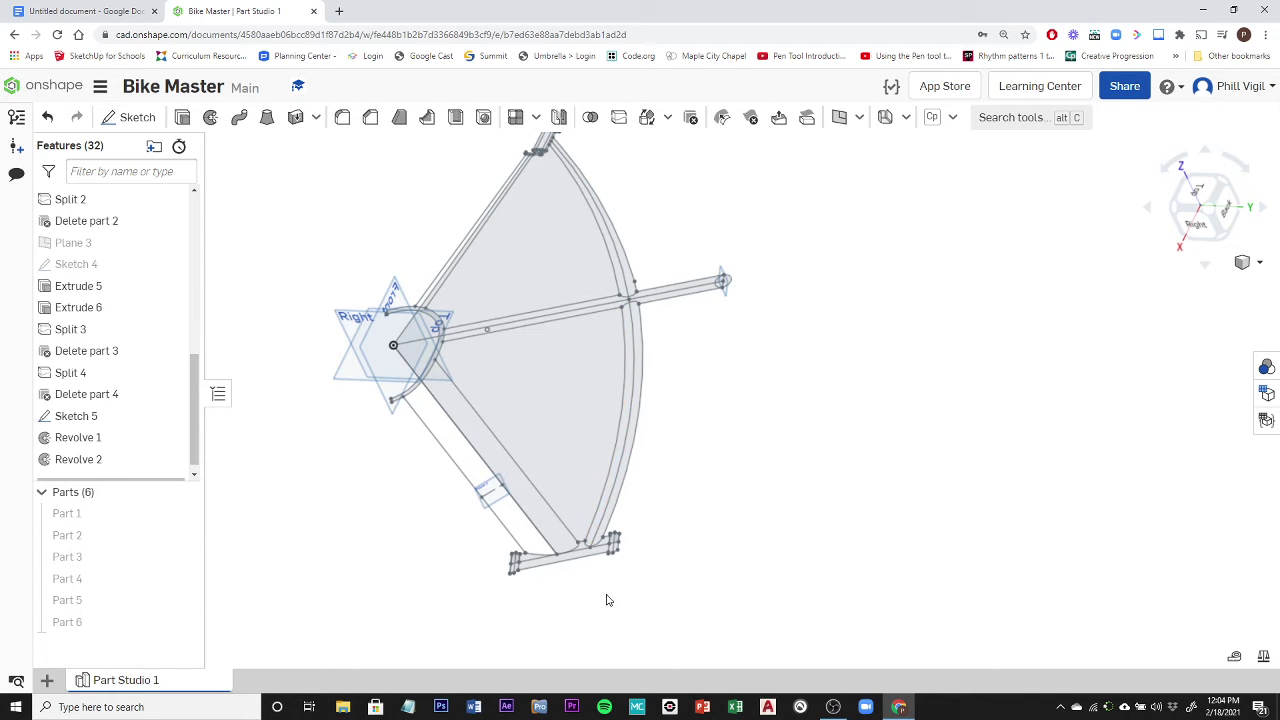
scroll(608, 596, up, 3)
scroll(605, 592, down, 2)
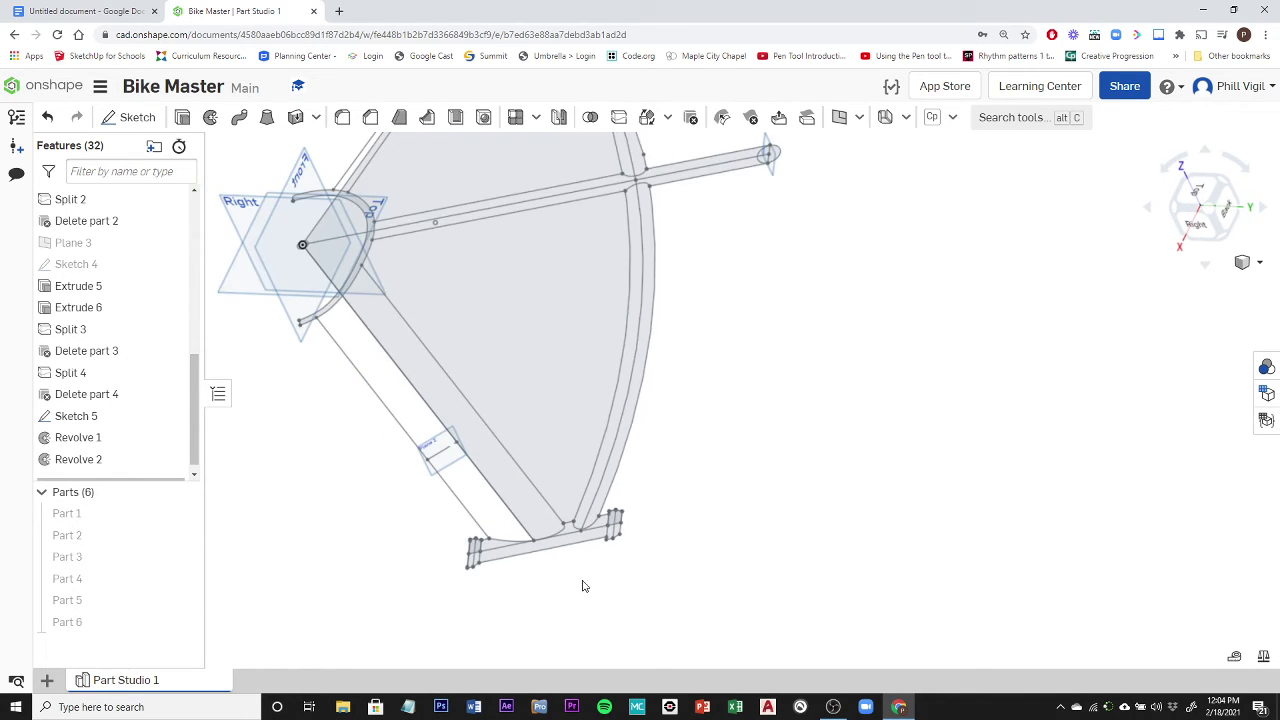
scroll(584, 586, up, 4)
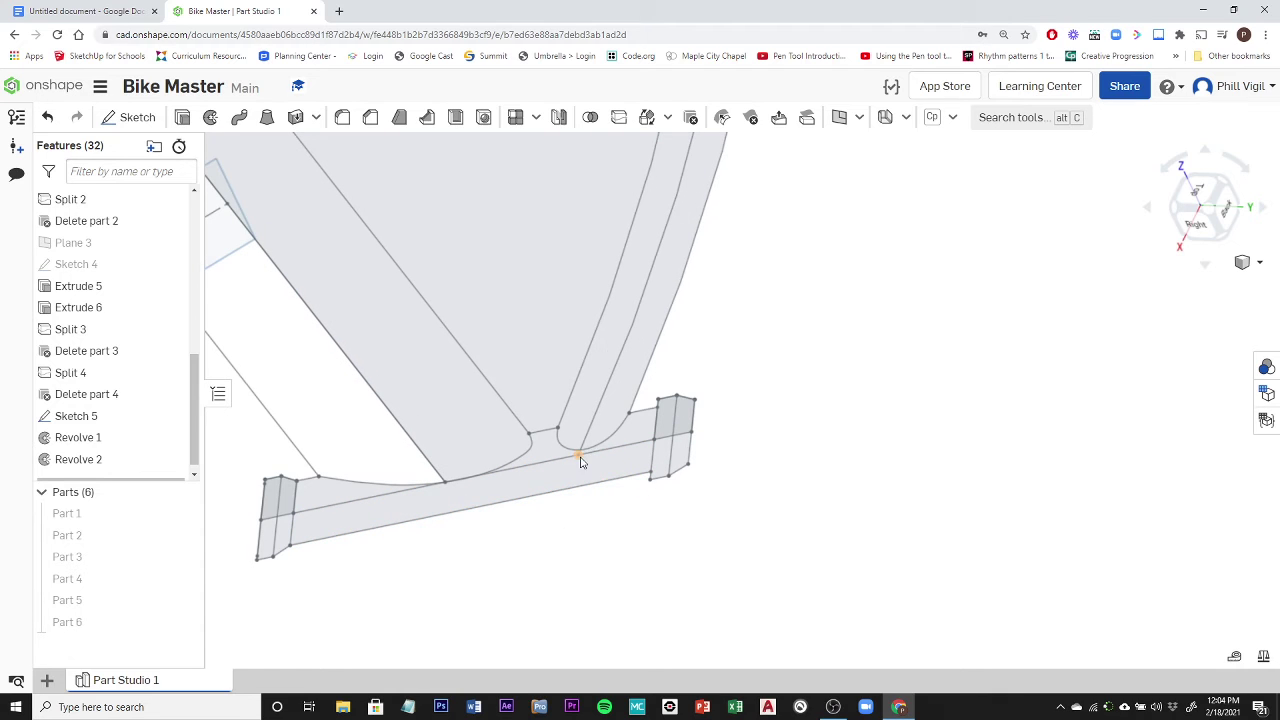
scroll(674, 579, down, 3)
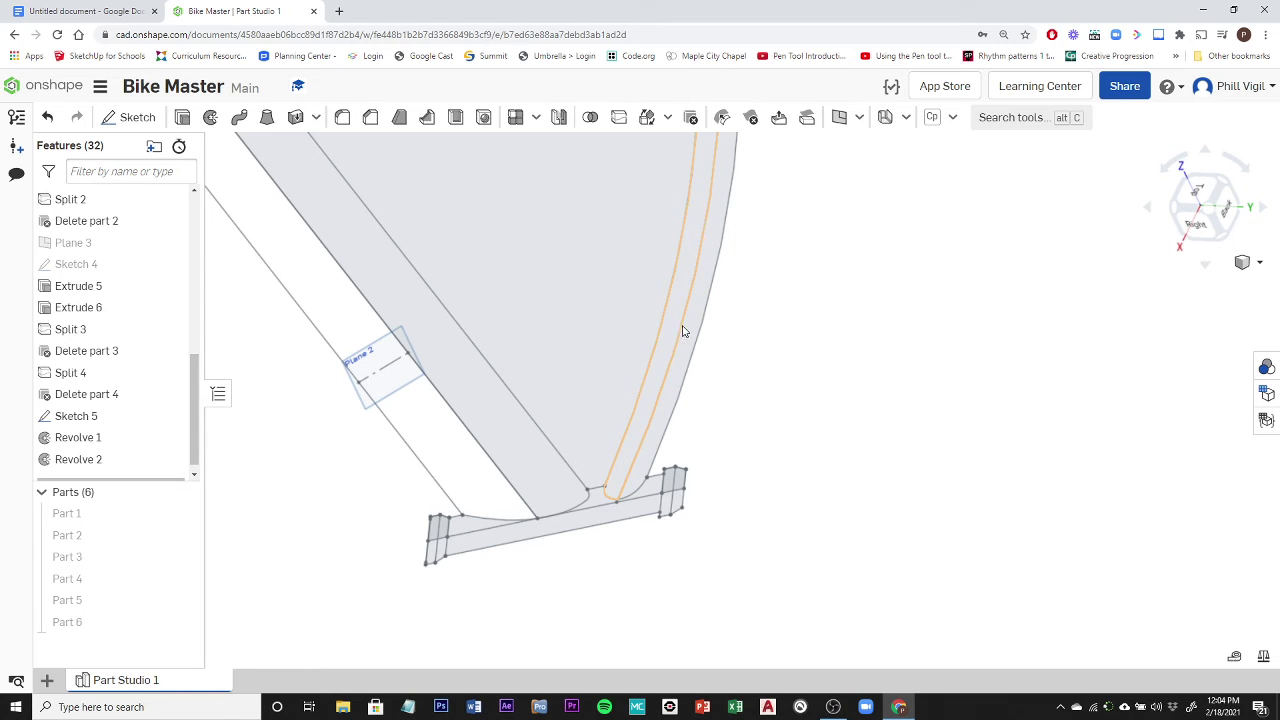
scroll(773, 292, up, 3)
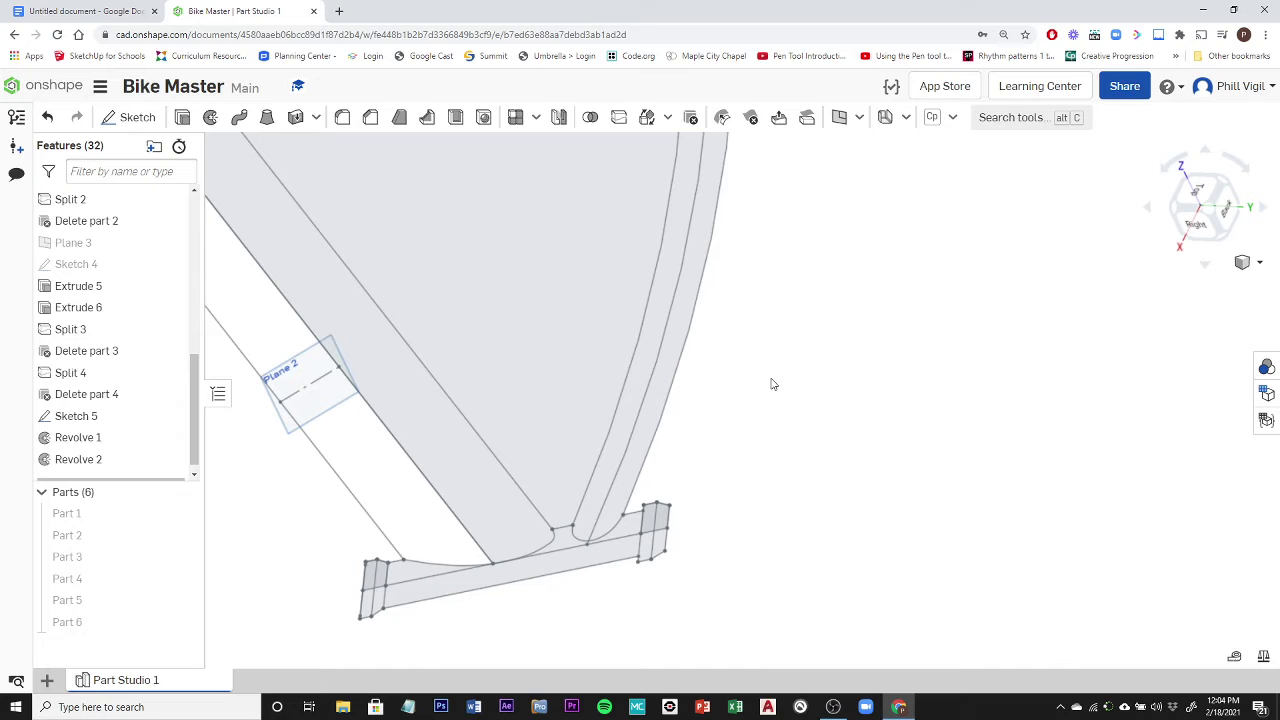
mouse_move(771, 384)
right_down()
mouse_move(763, 394)
mouse_move(784, 393)
right_up()
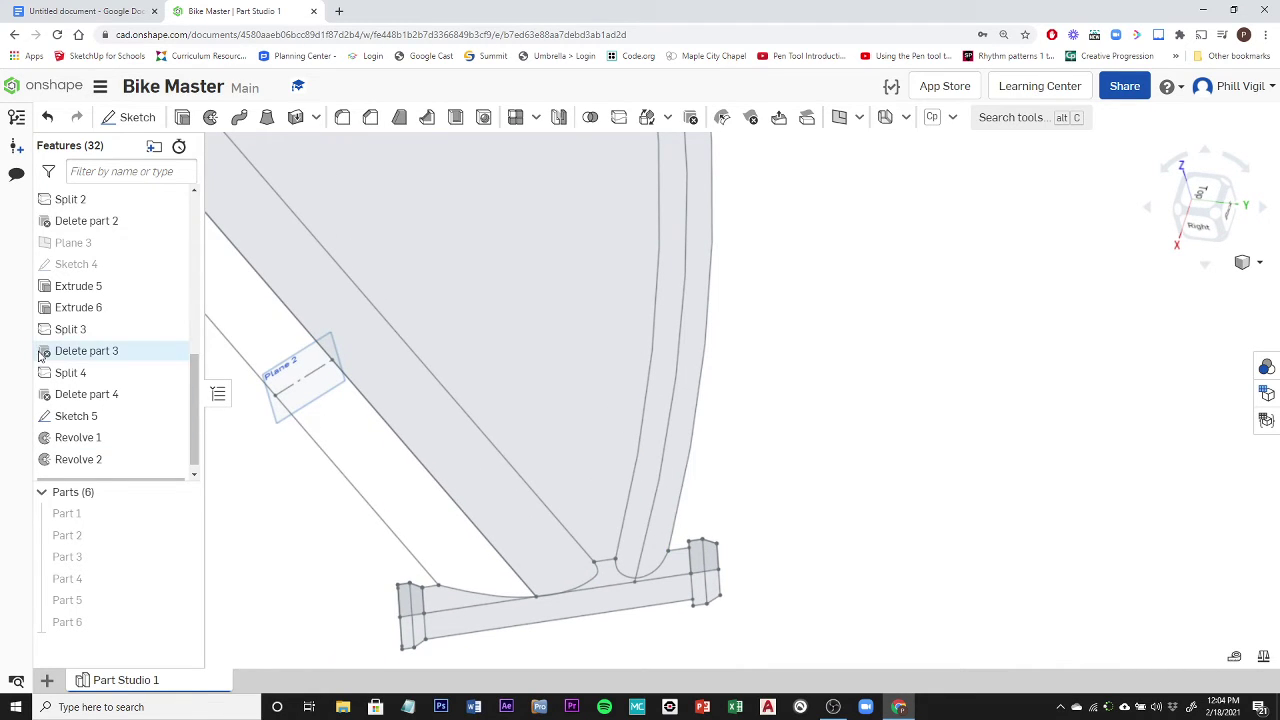
drag(195, 423, 192, 260)
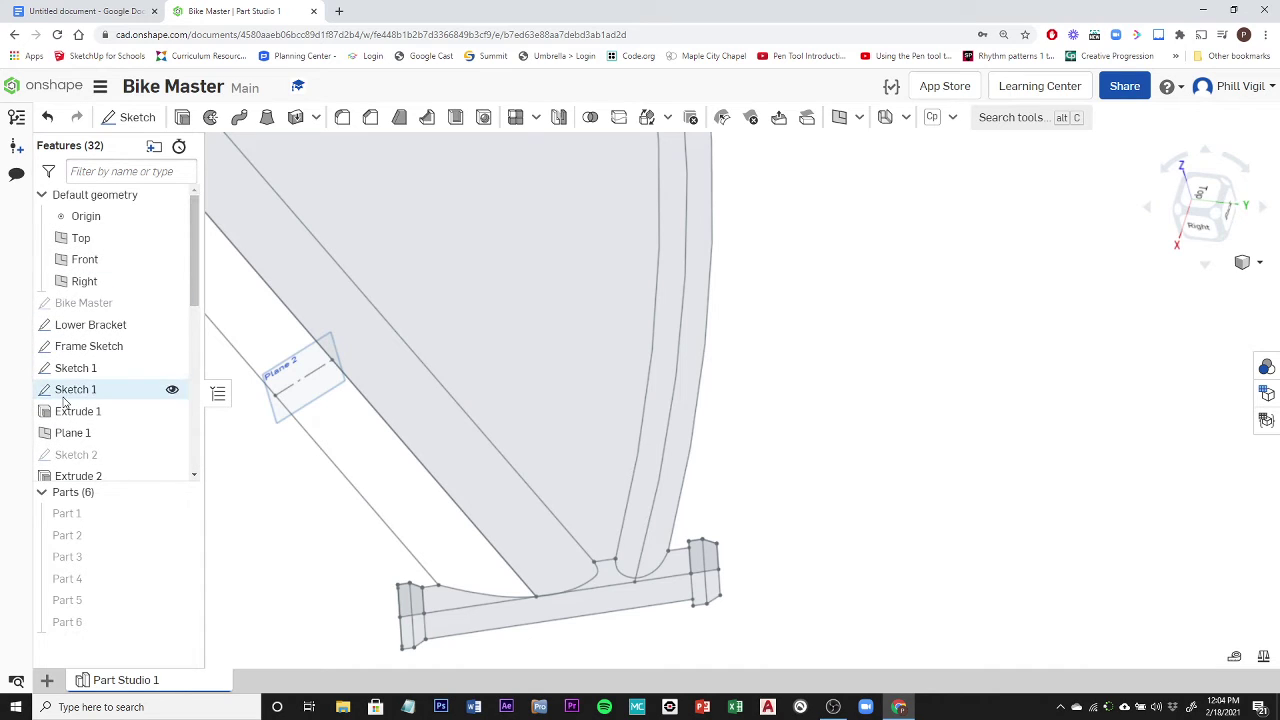
- Open Frame Sketch for editing, start a construction line on the tube, then cancel it
double_click(85, 350)
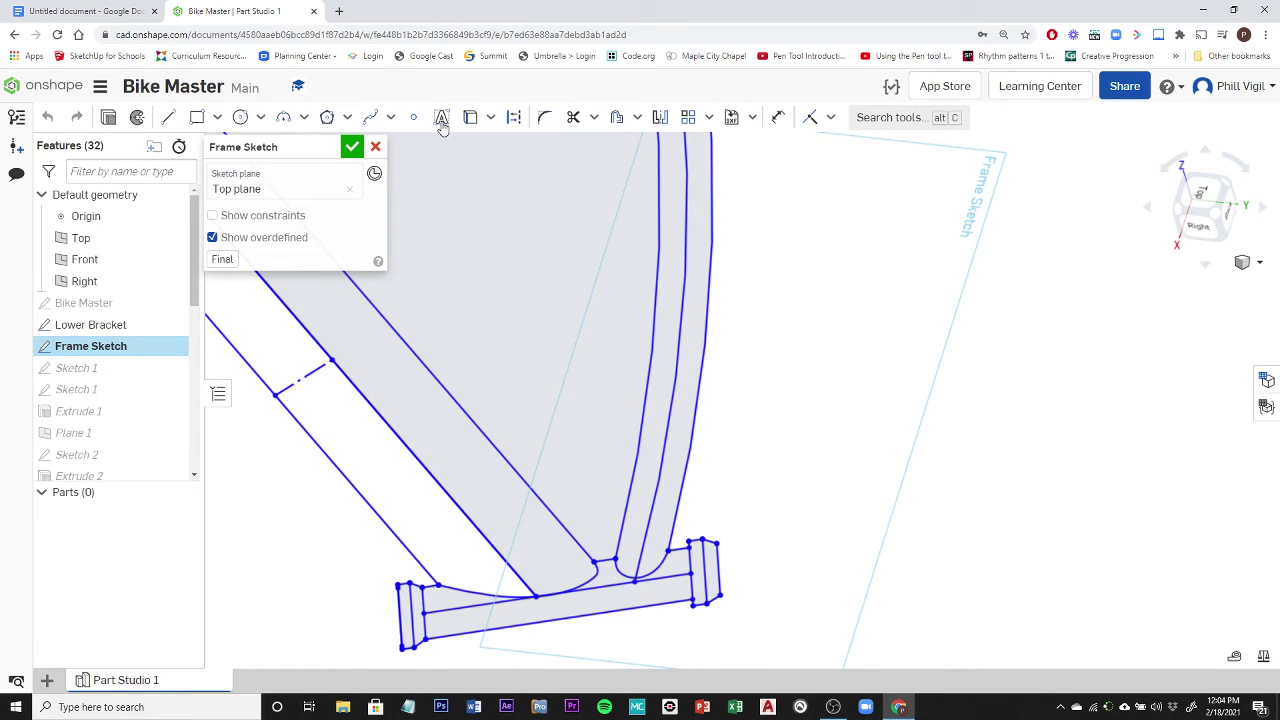
click(516, 118)
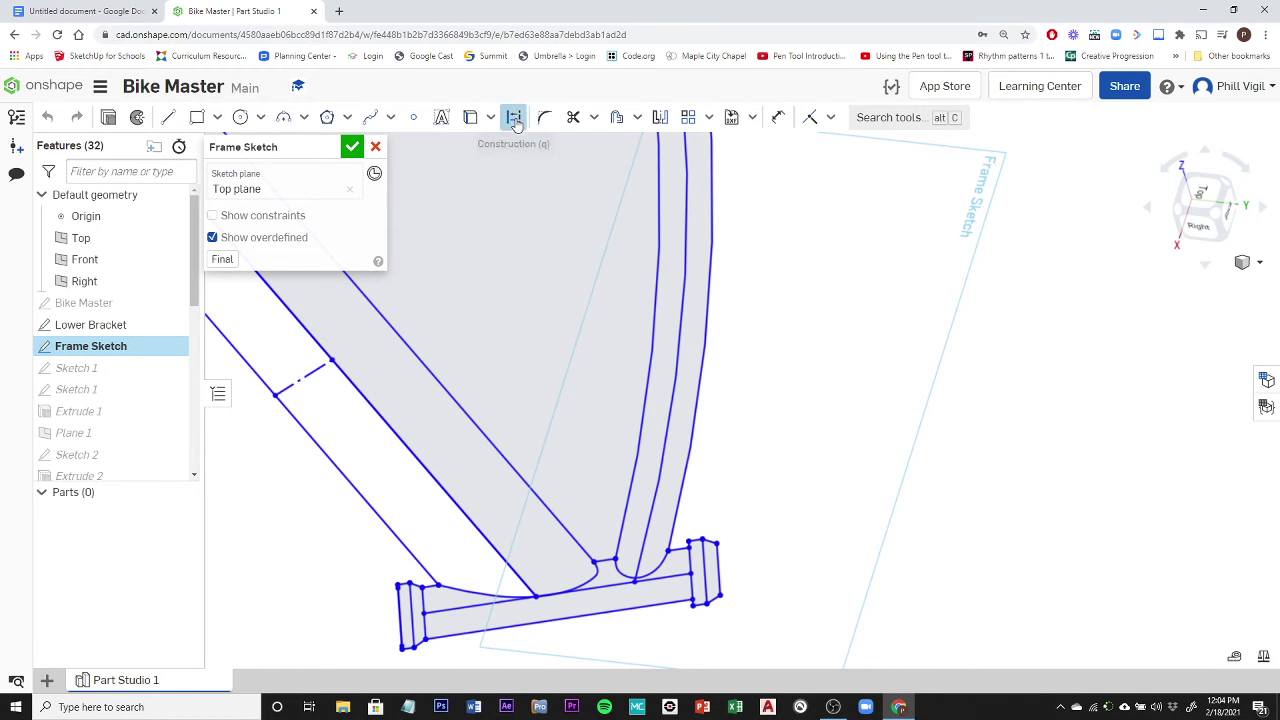
click(170, 118)
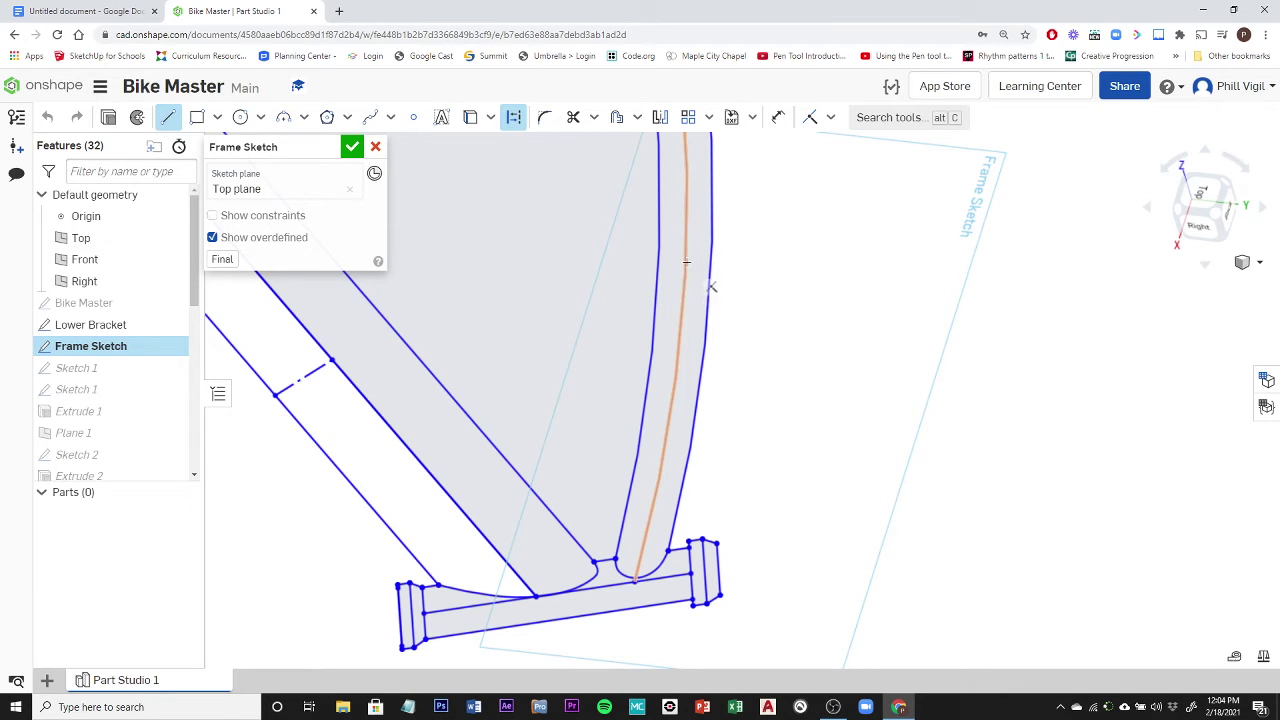
click(681, 263)
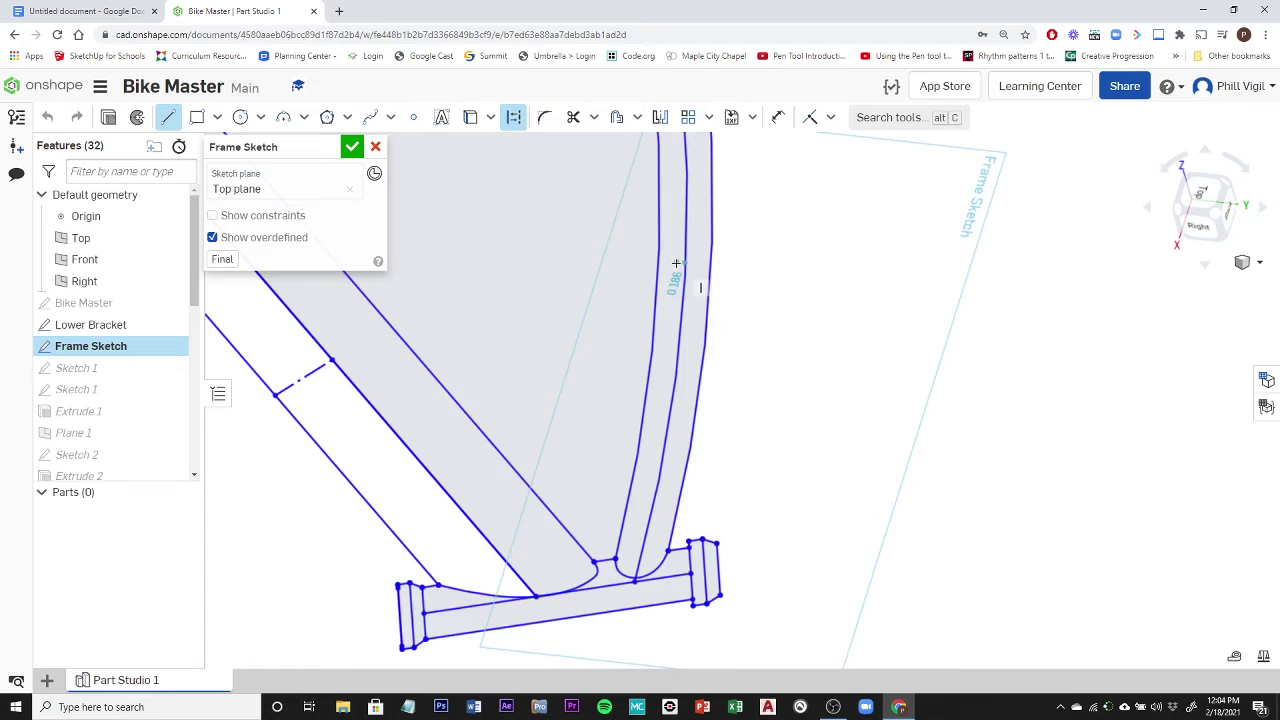
scroll(676, 263, up, 5)
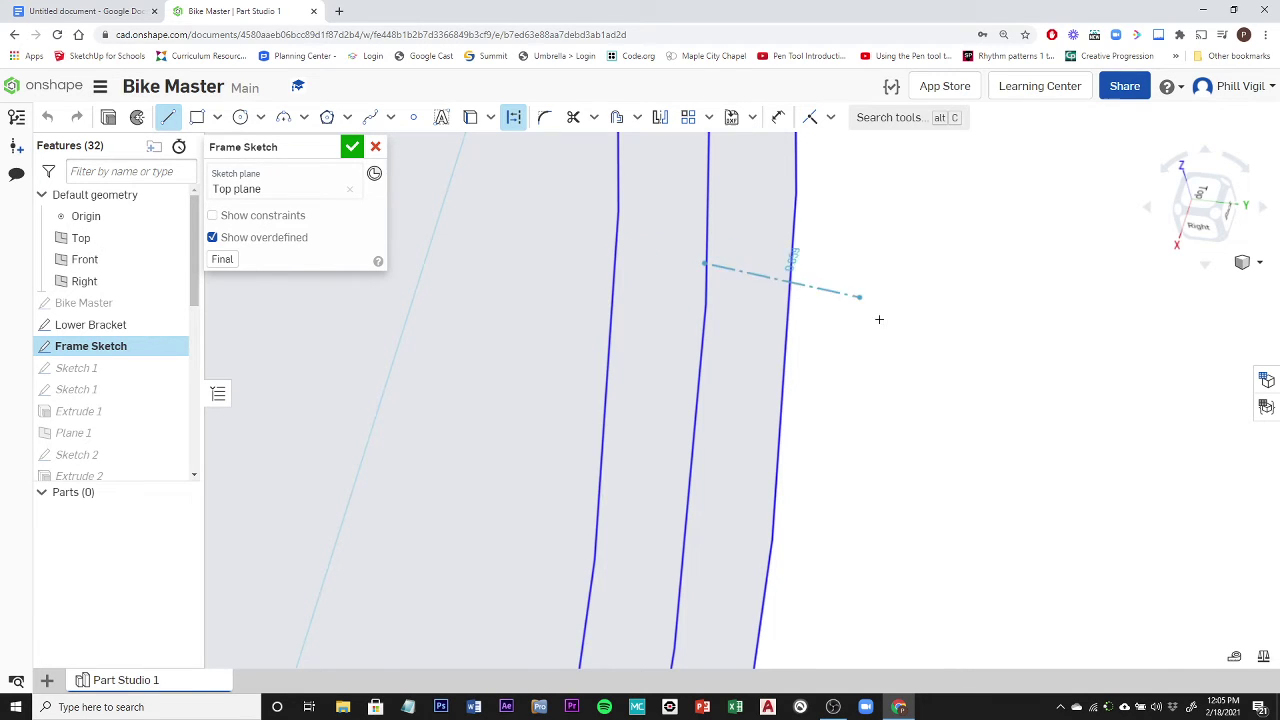
scroll(890, 340, down, 2)
scroll(893, 346, down, 4)
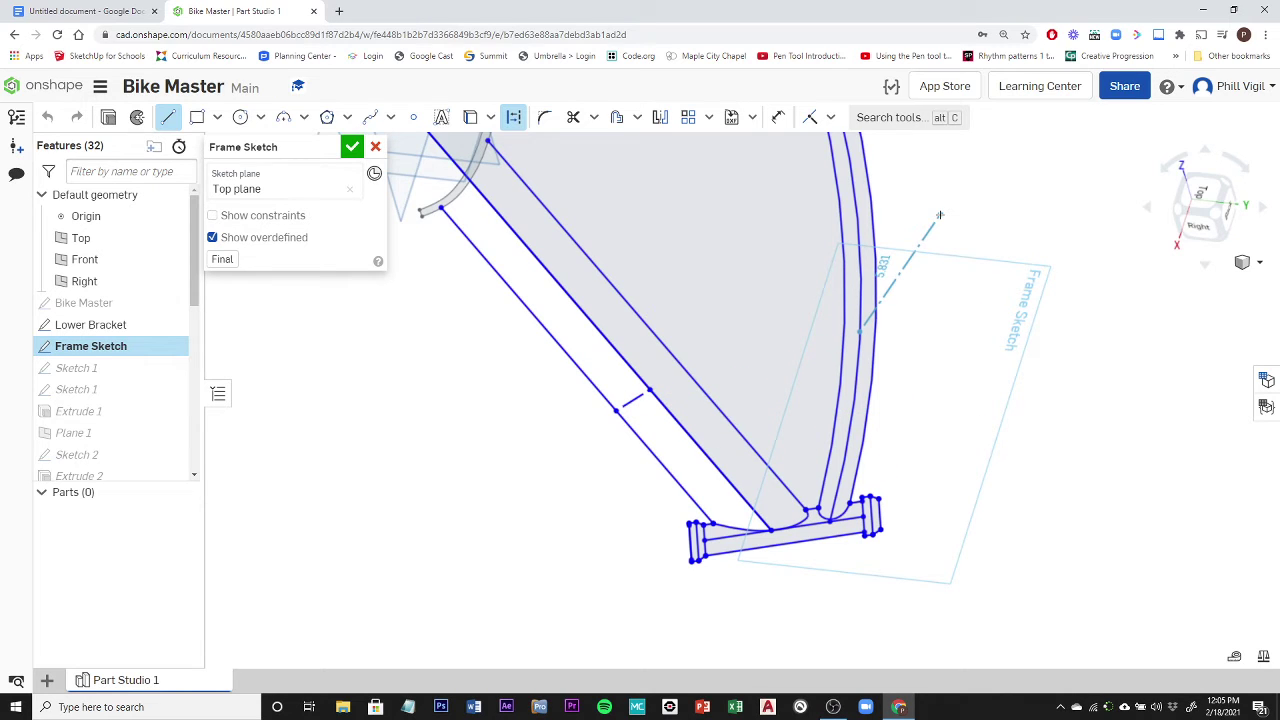
key(Escape)
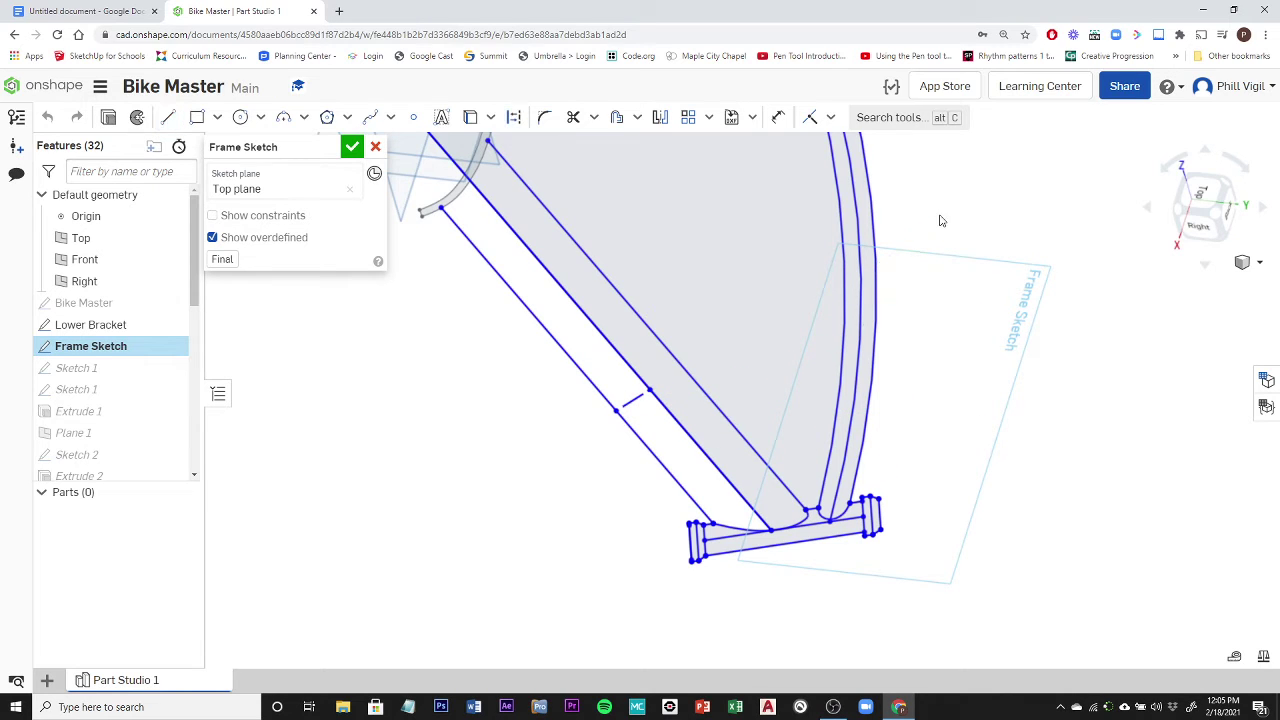
- Exit the Frame Sketch and start a new Plane 4 with its type list open
click(353, 149)
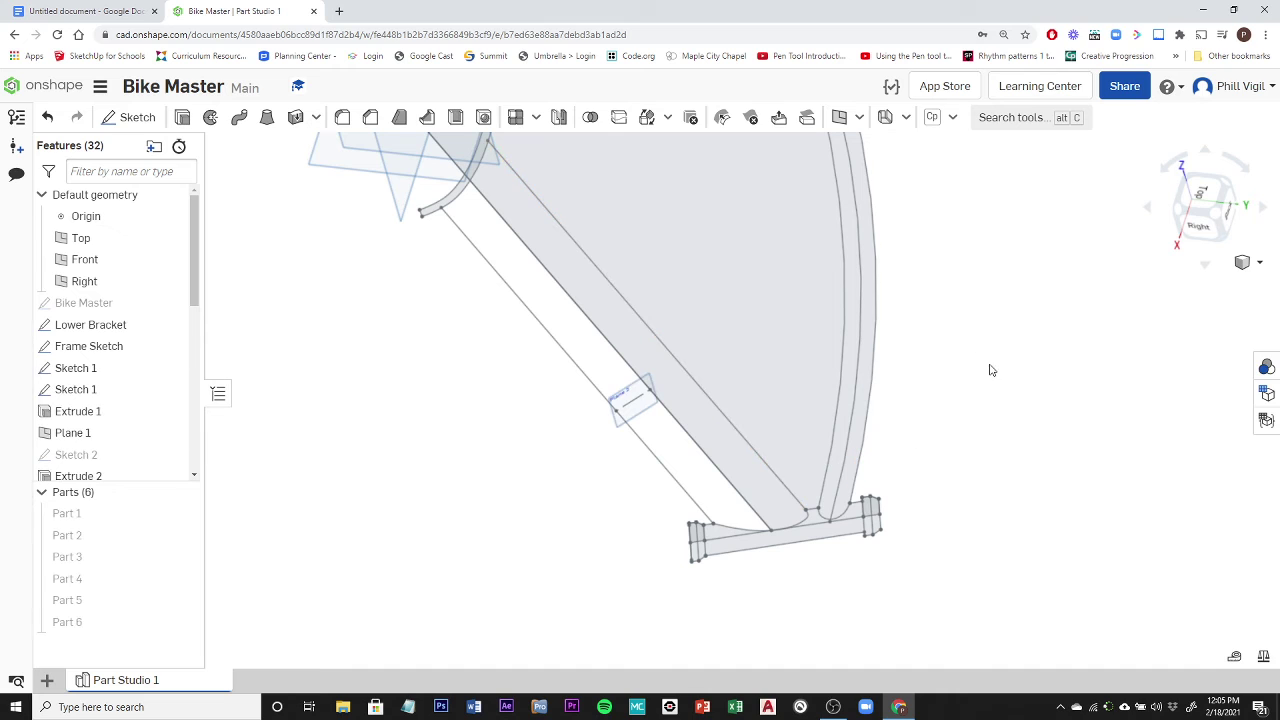
click(840, 117)
click(262, 202)
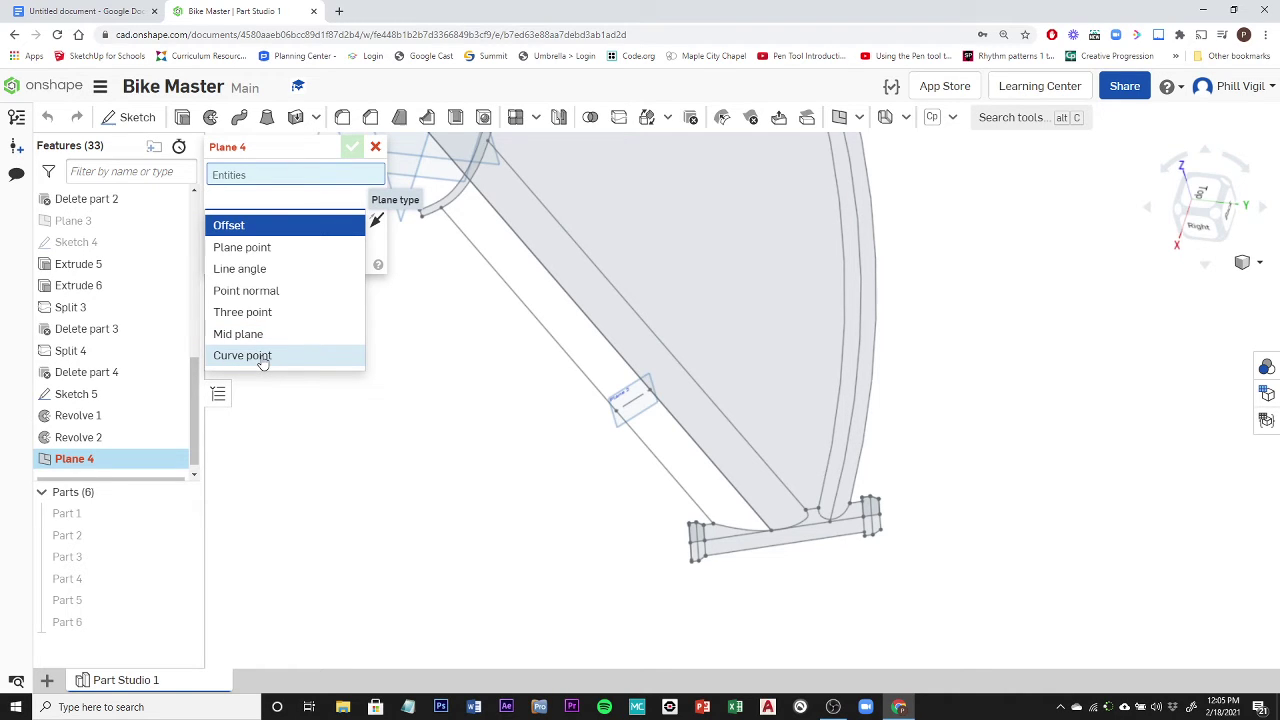
- Set Plane 4 to Curve point using the curved Frame Sketch edge and a point on it
click(262, 356)
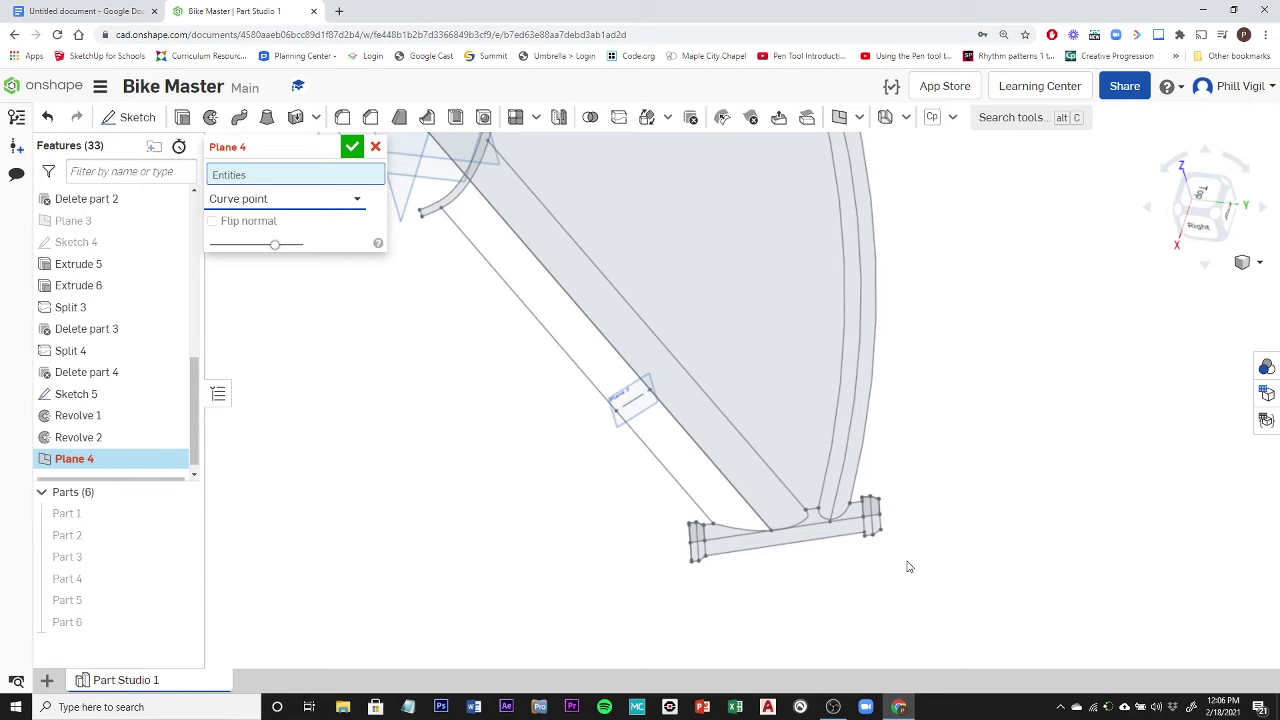
click(853, 413)
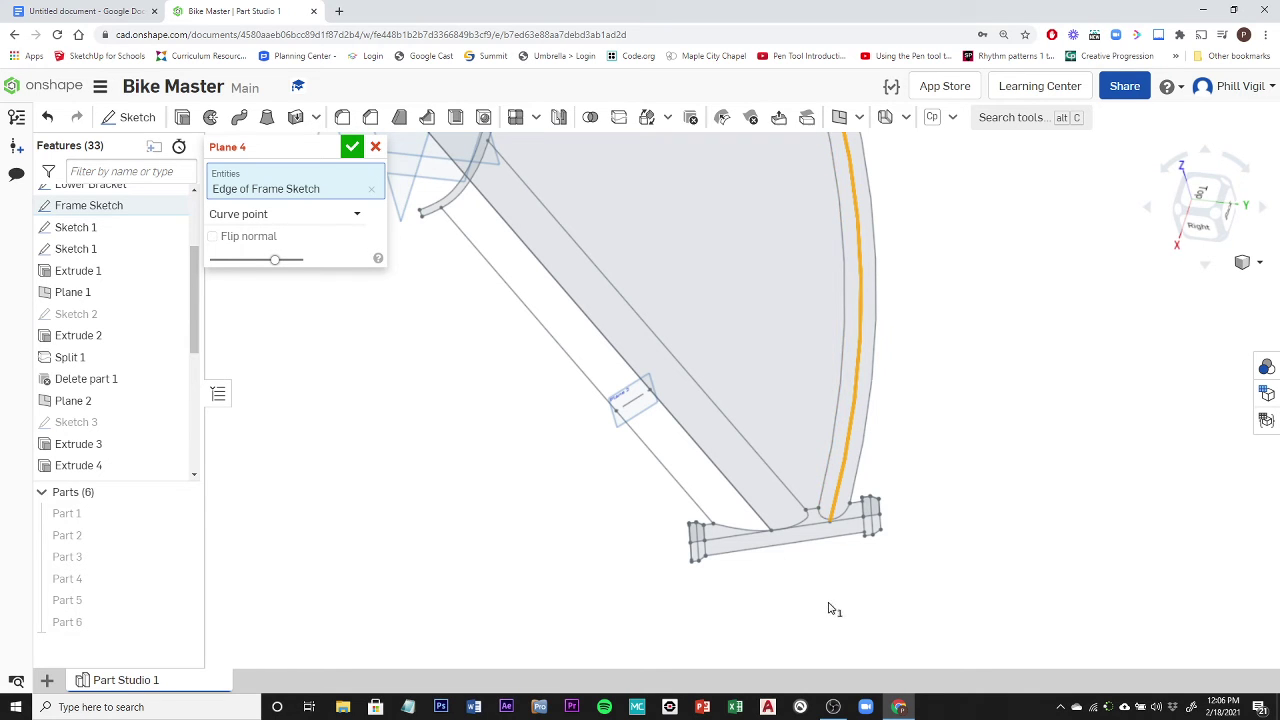
key(Up)
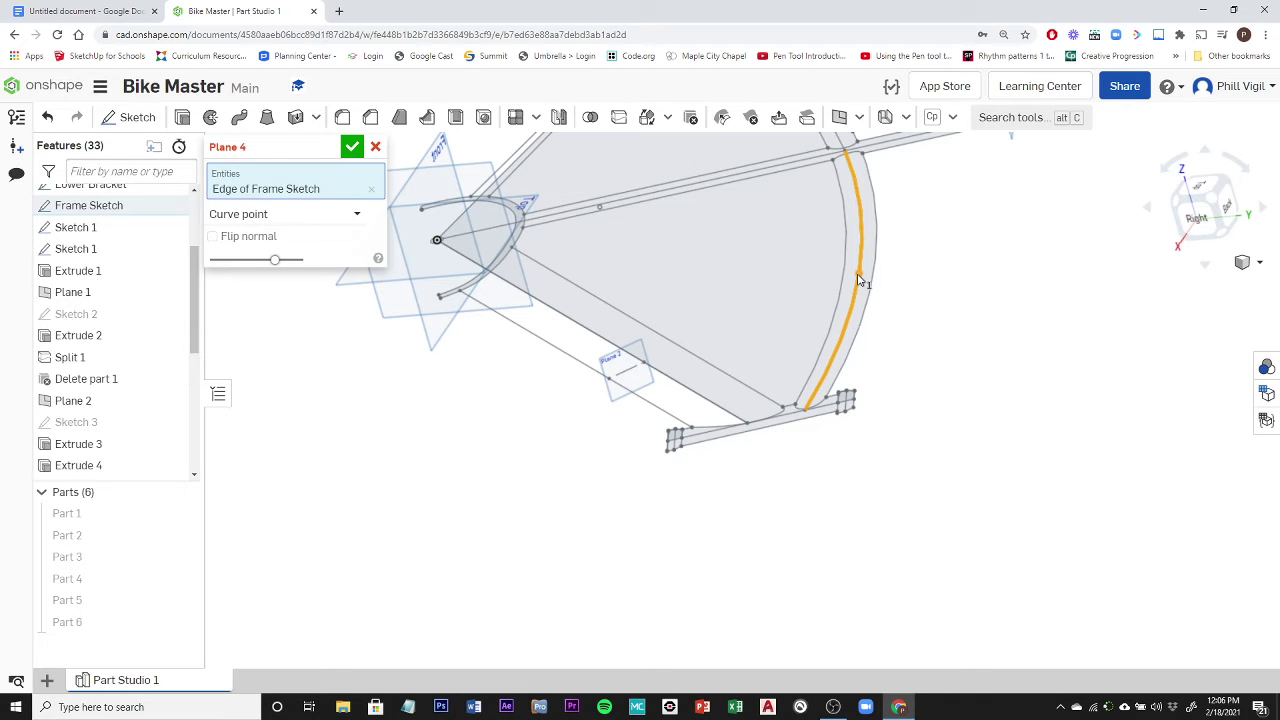
click(858, 279)
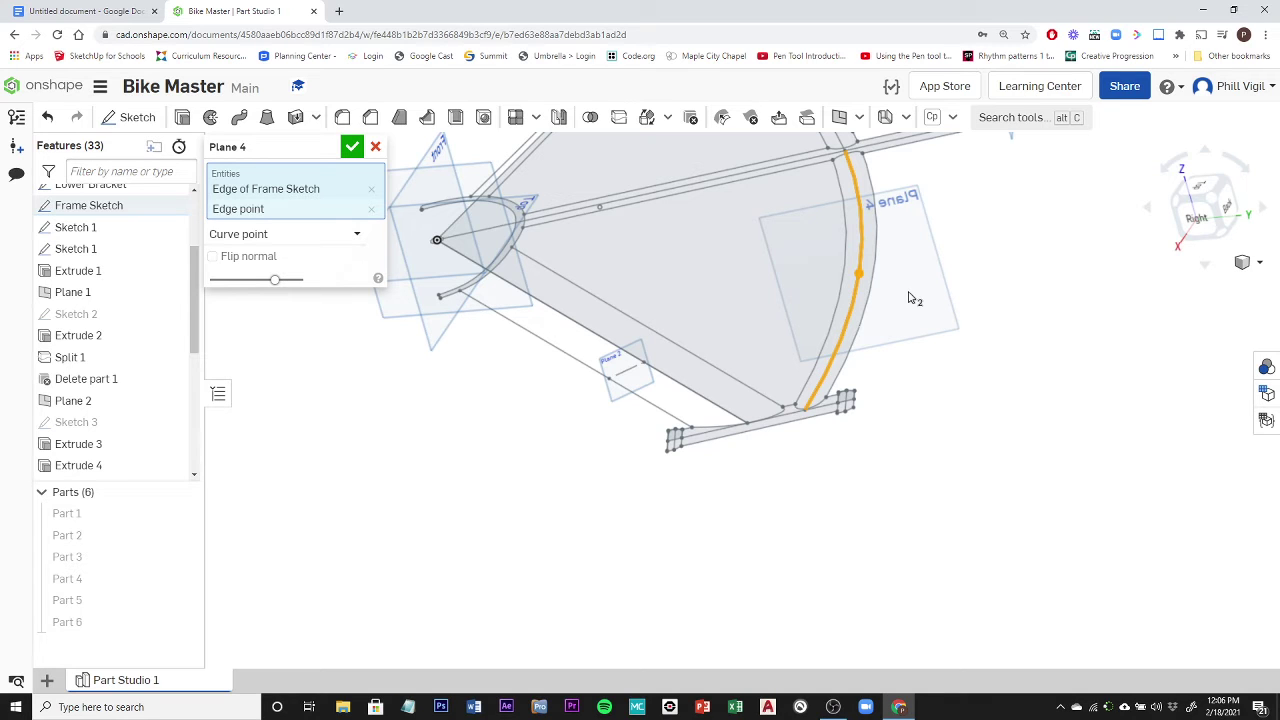
- Redefine Plane 4 from a point on the curved Frame Sketch edge and the edge itself
click(371, 190)
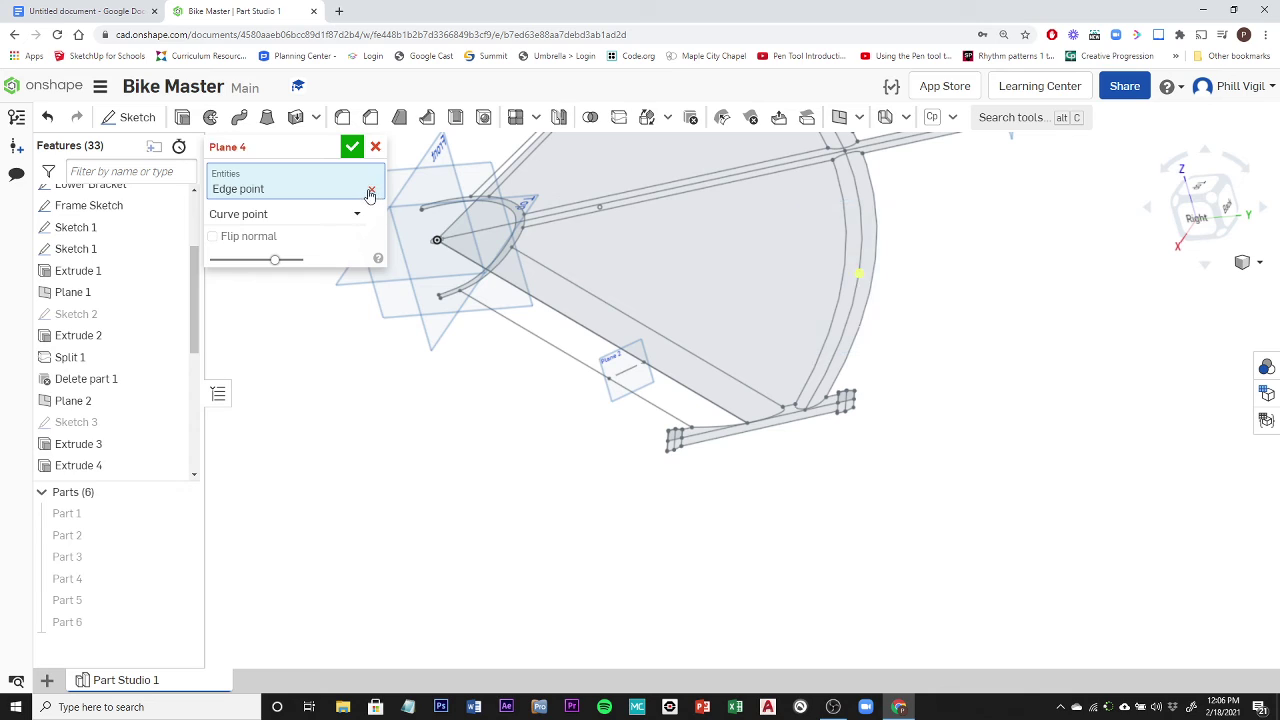
click(371, 190)
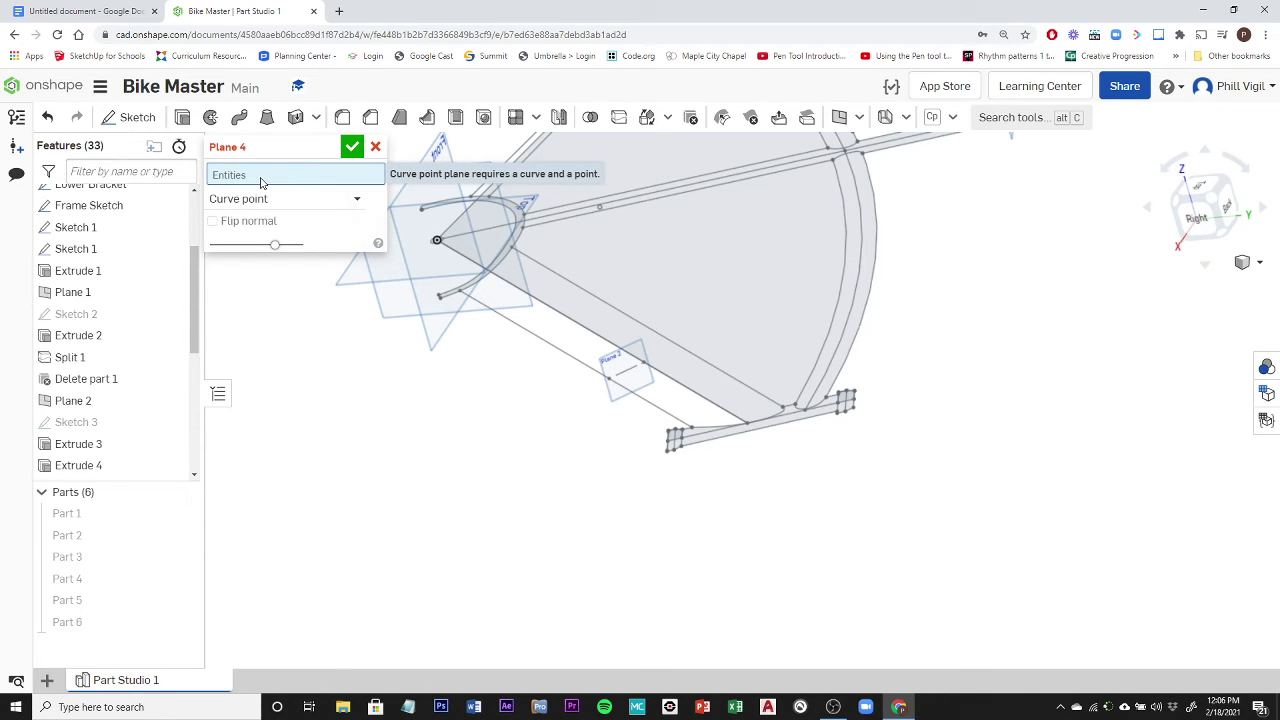
click(859, 276)
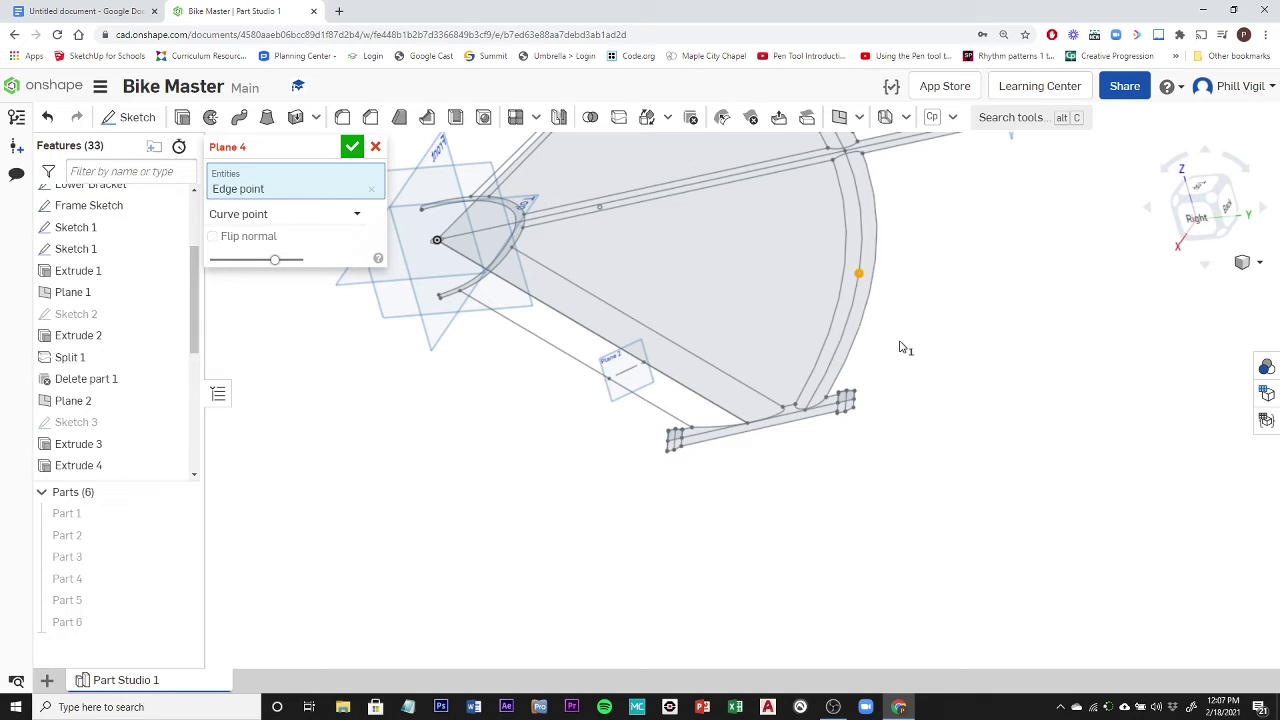
click(848, 330)
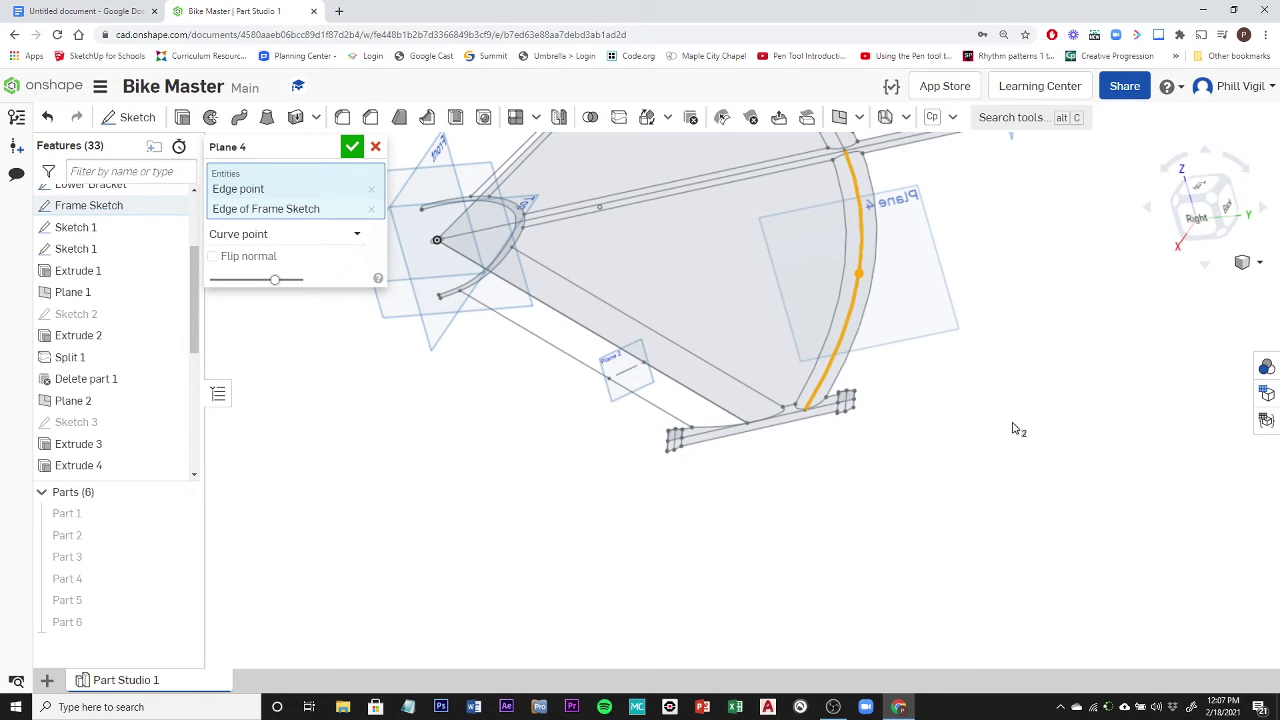
click(353, 148)
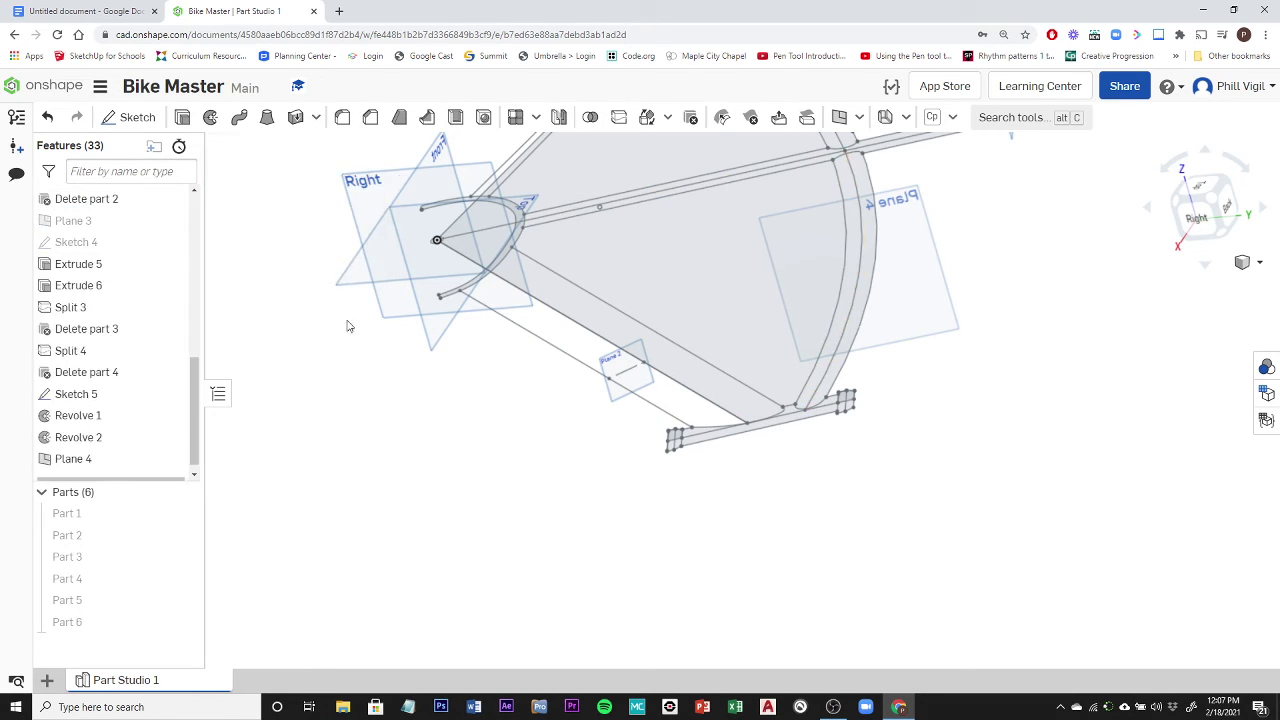
- Start Sketch 6 on Plane 4 and draw a line ending on the tube's outer curved edge
click(130, 118)
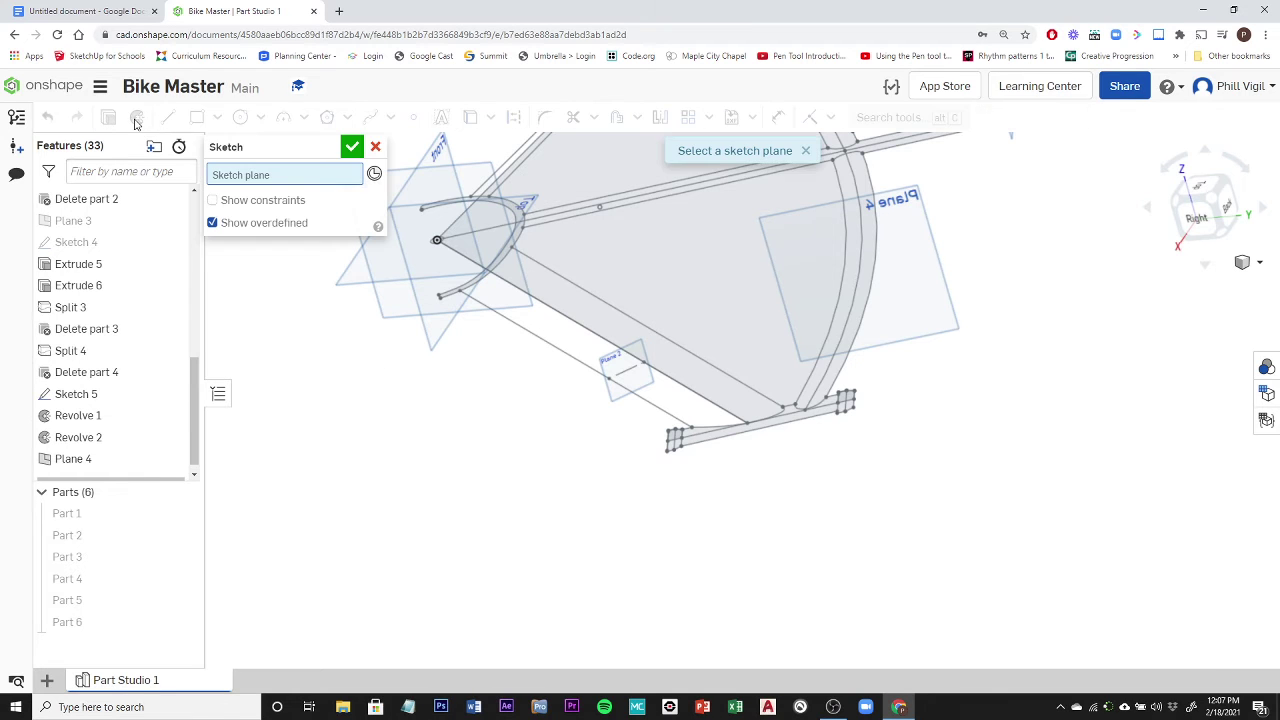
click(933, 246)
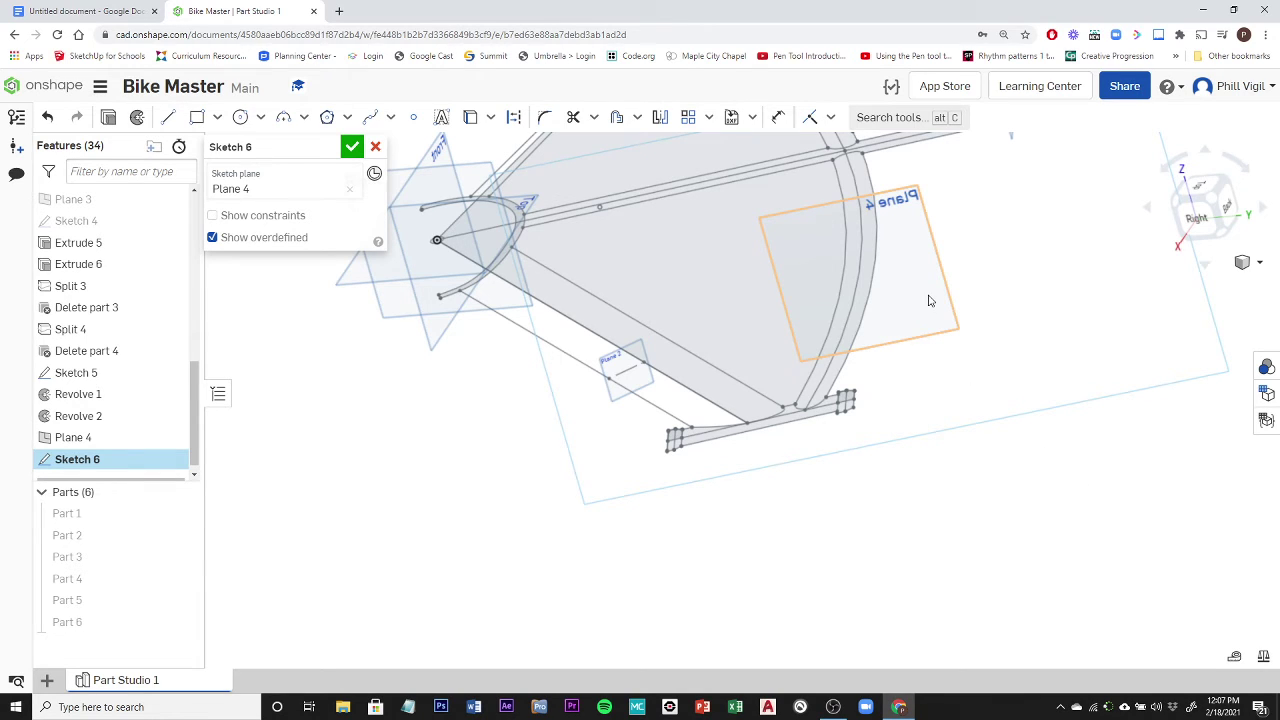
click(240, 117)
scroll(882, 267, up, 5)
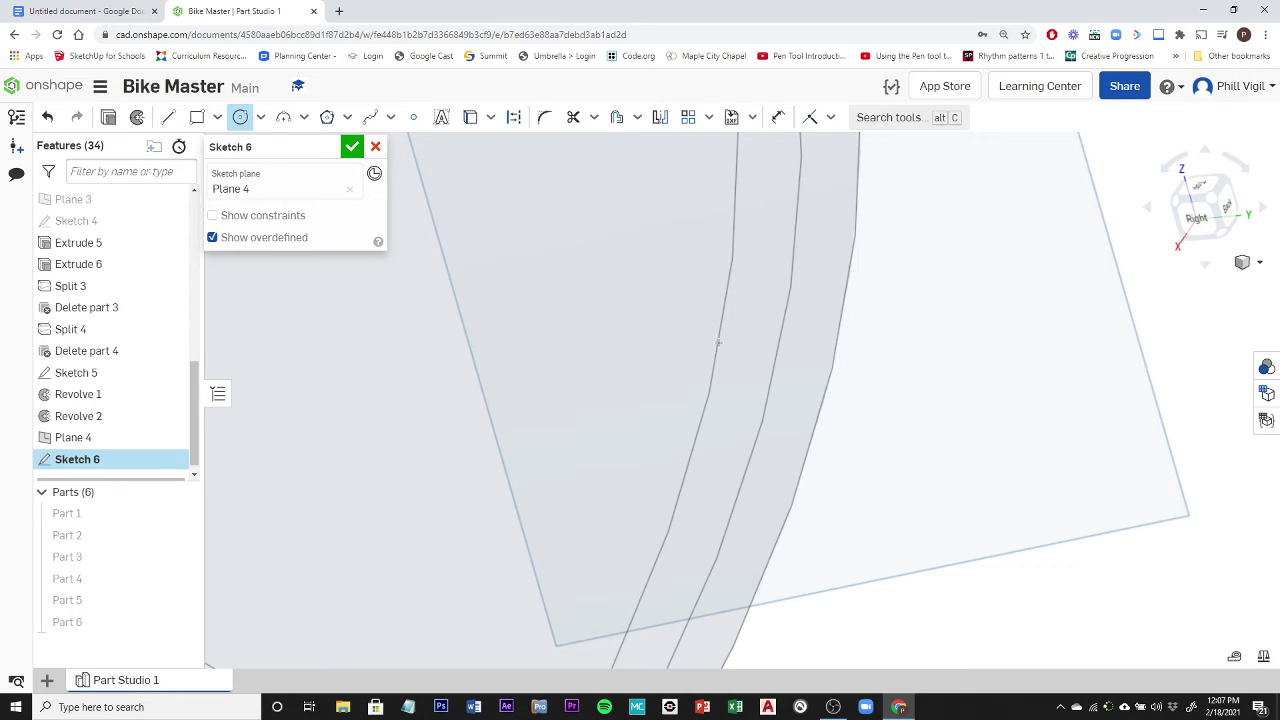
scroll(794, 310, down, 3)
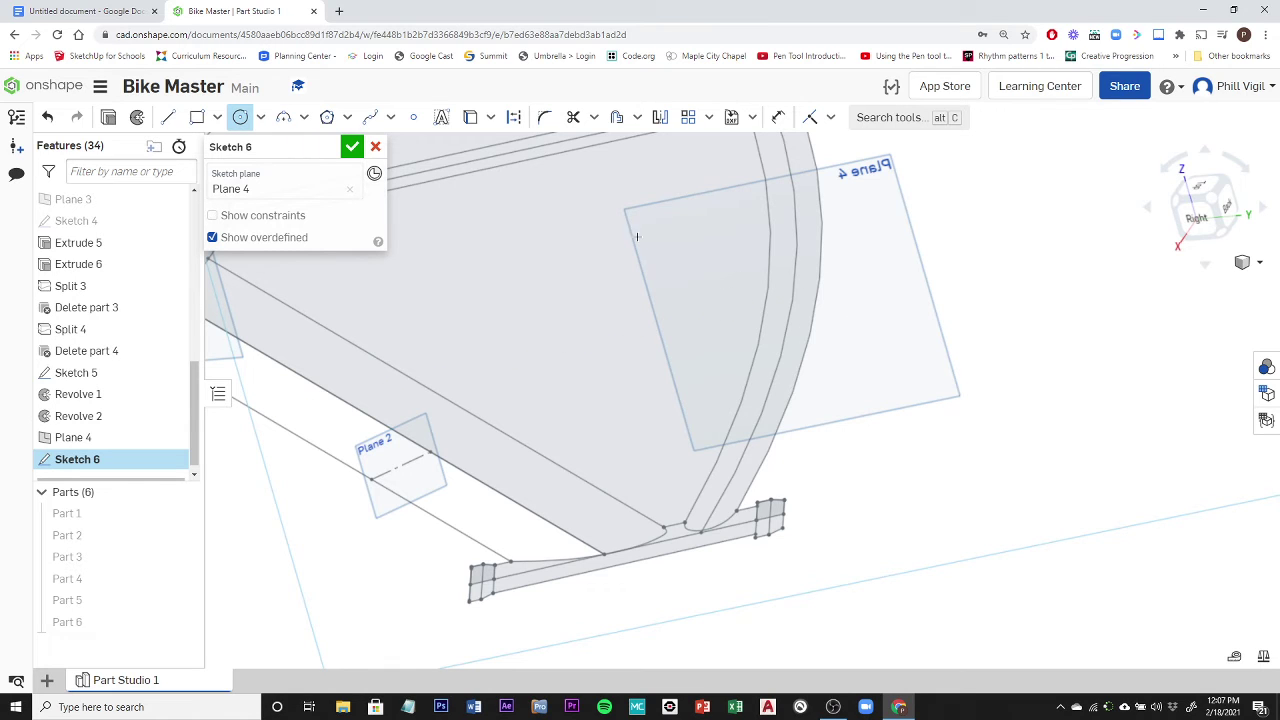
click(470, 117)
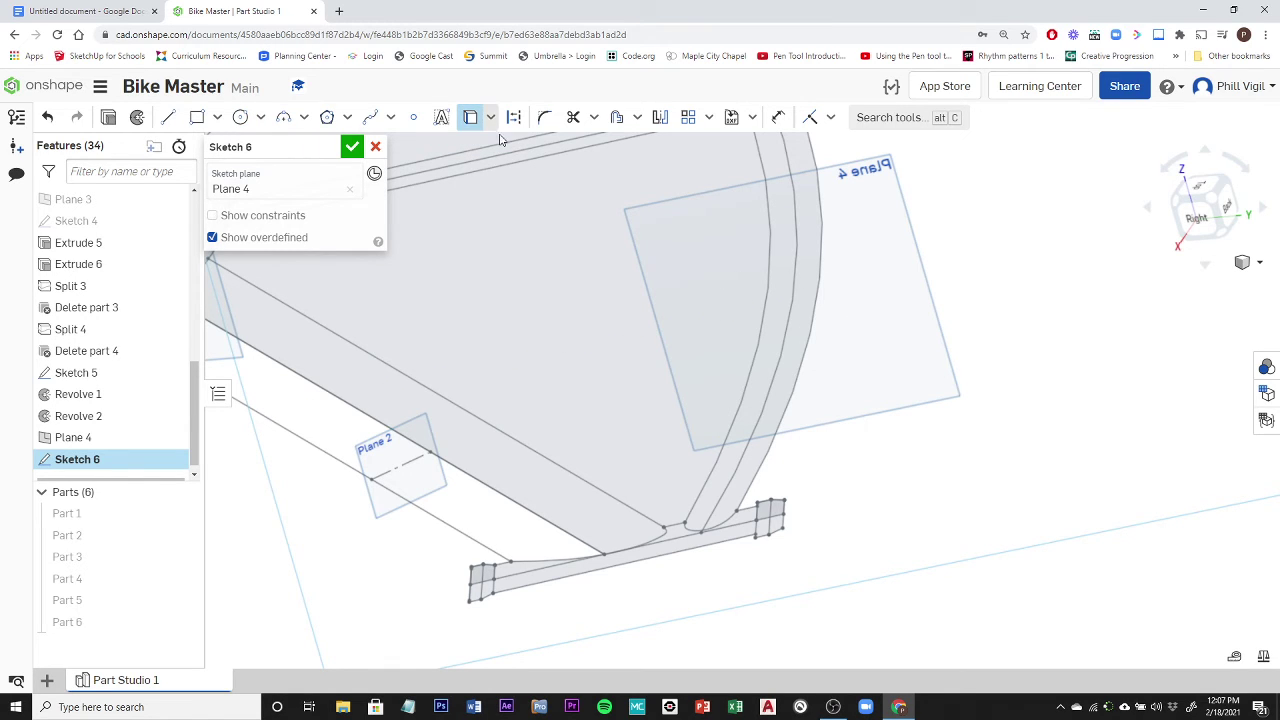
click(794, 288)
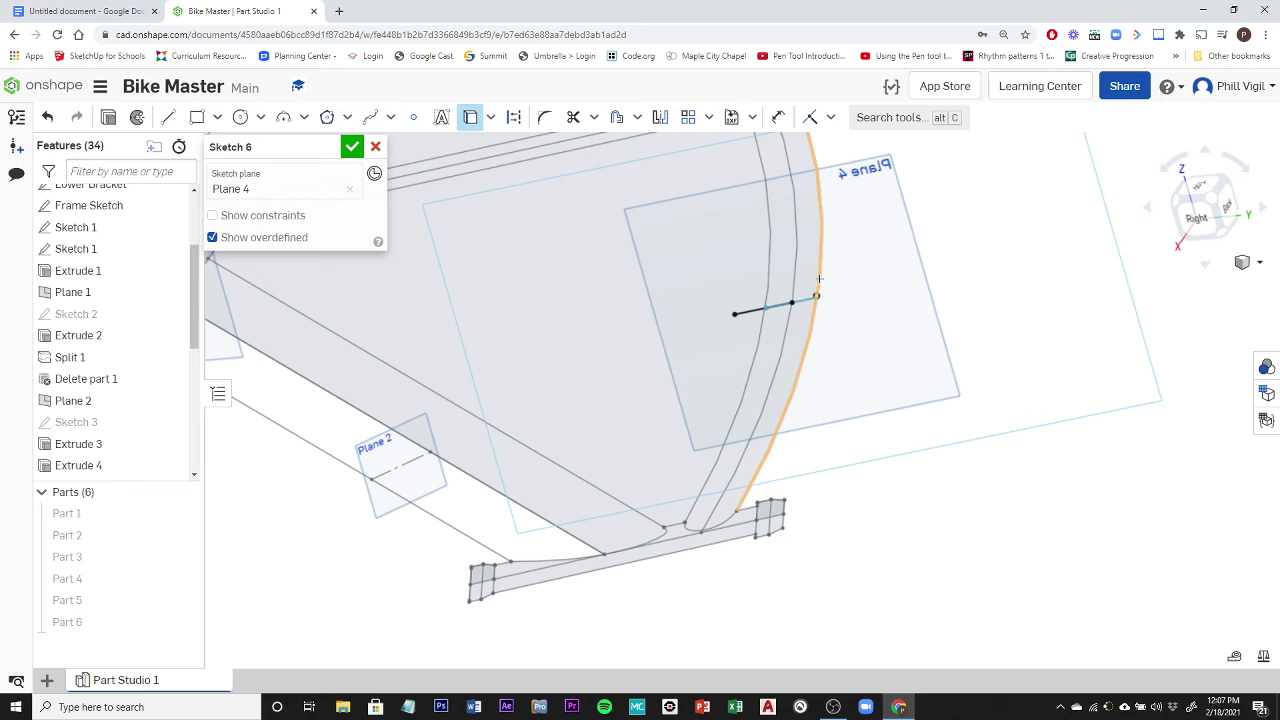
click(819, 278)
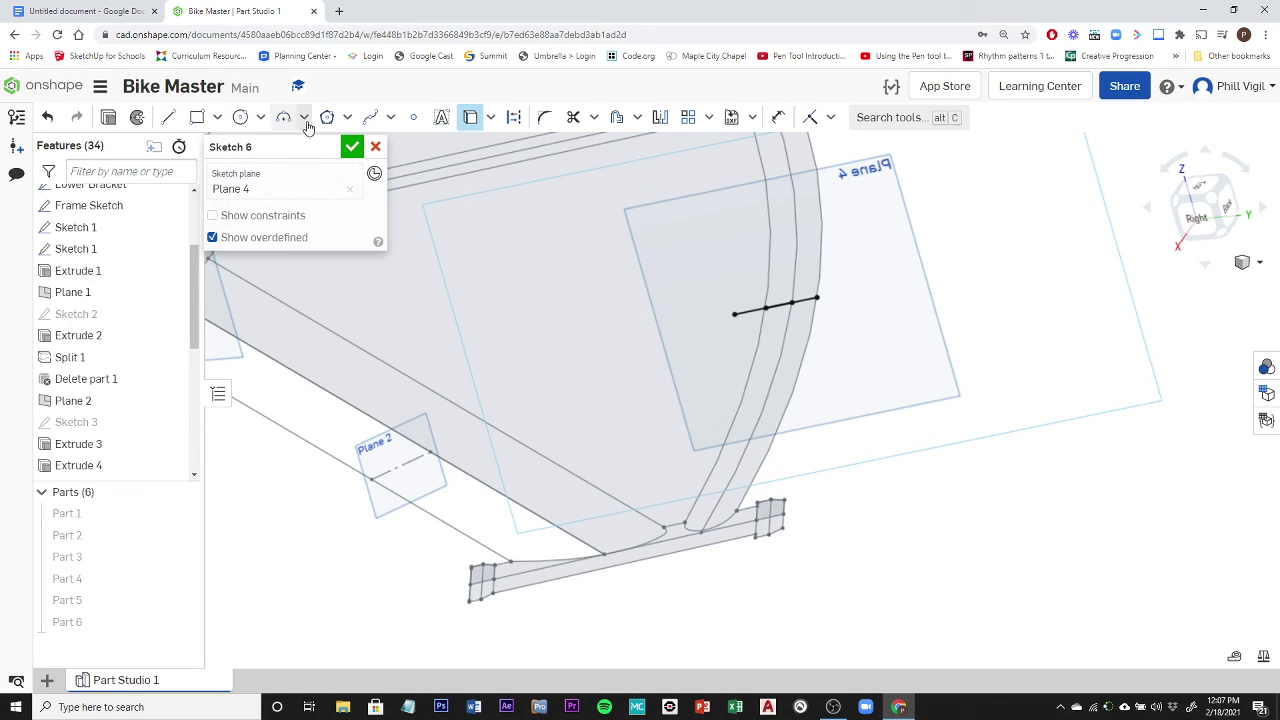
- Draw a Ø1.126 circle centred on the line, reaching the line's endpoint, and finish Sketch 6
click(240, 117)
scroll(799, 296, up, 6)
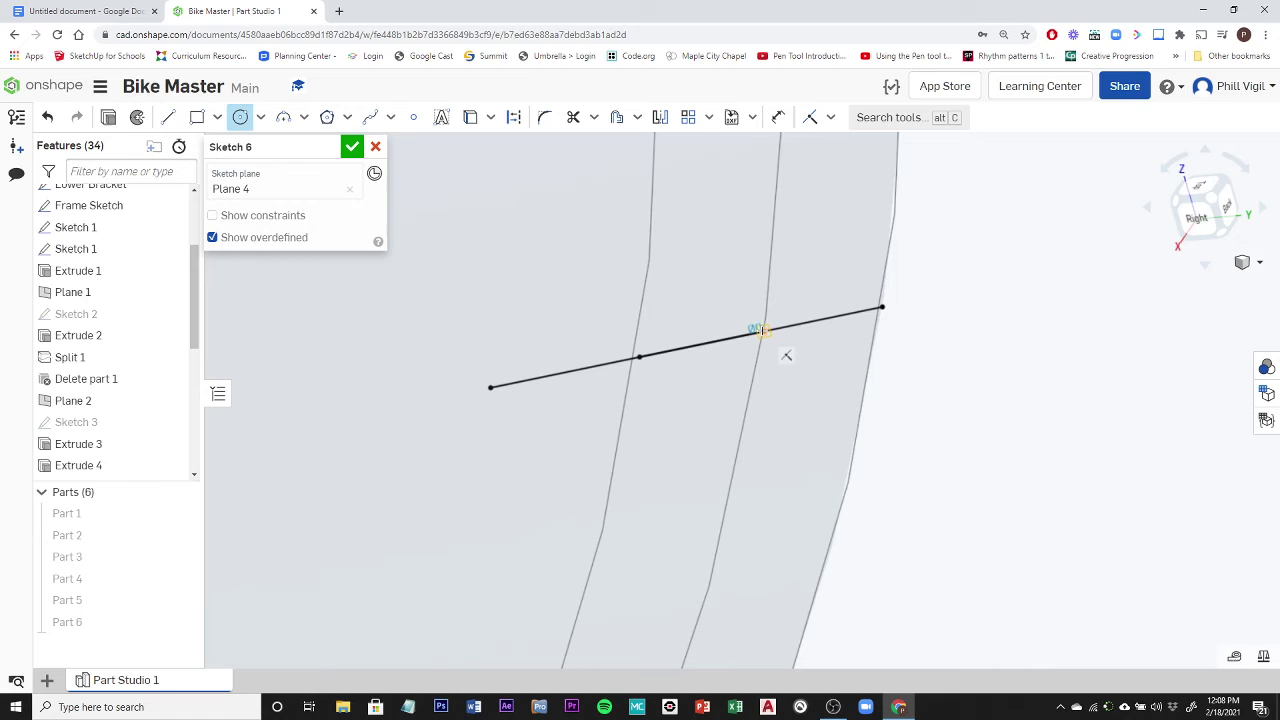
click(760, 330)
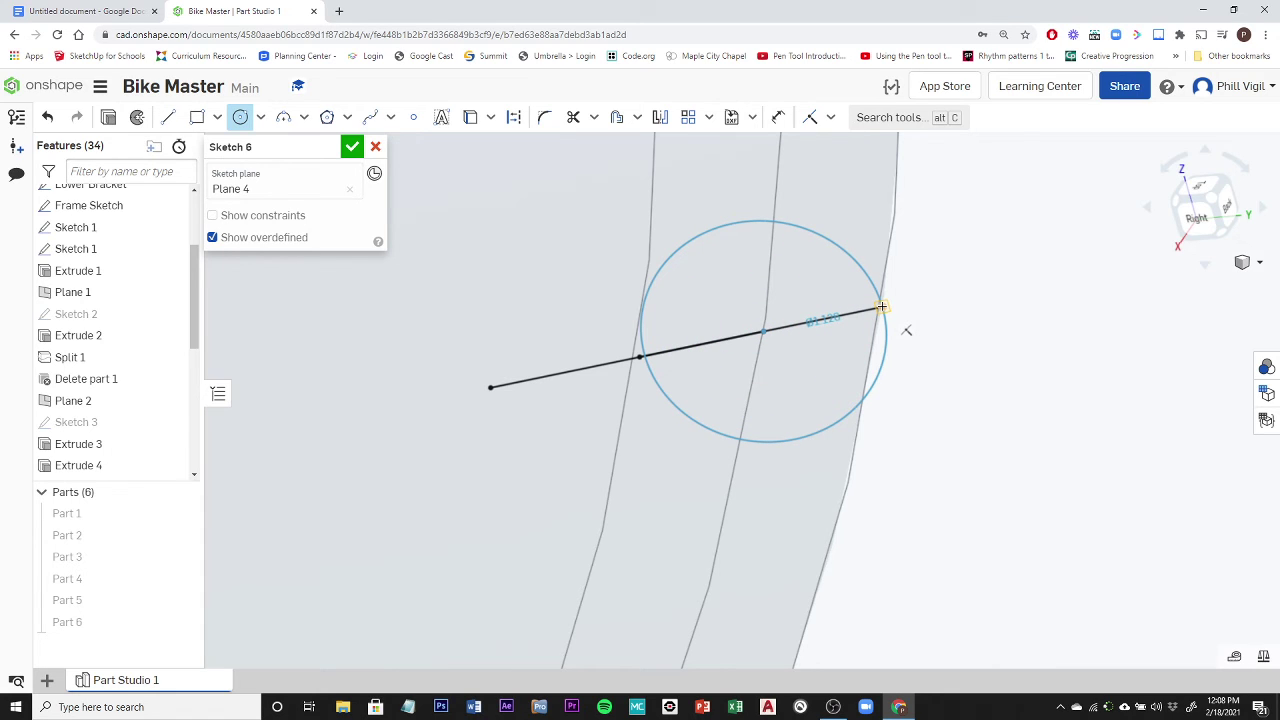
click(882, 307)
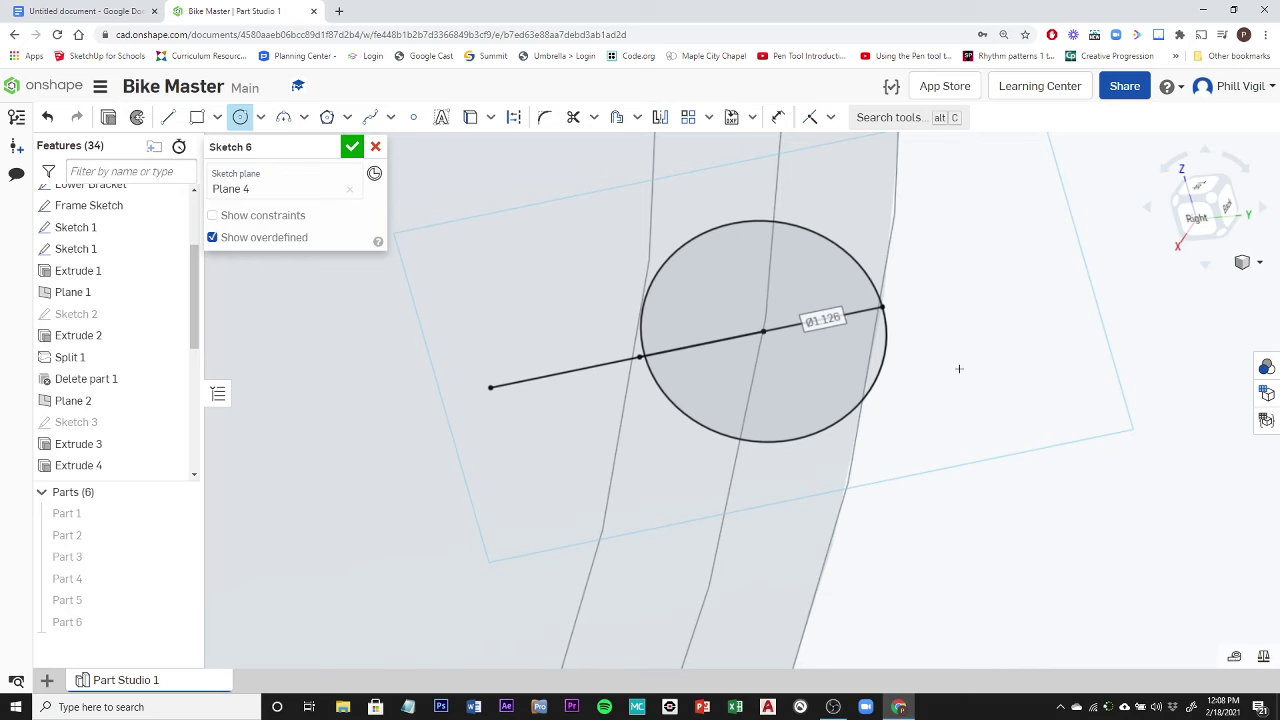
scroll(959, 369, down, 5)
mouse_move(969, 471)
right_down()
mouse_move(997, 471)
mouse_move(977, 497)
mouse_move(982, 519)
mouse_move(1014, 511)
mouse_move(983, 540)
mouse_move(997, 554)
mouse_move(994, 509)
mouse_move(937, 523)
mouse_move(1000, 528)
mouse_move(1000, 517)
right_up()
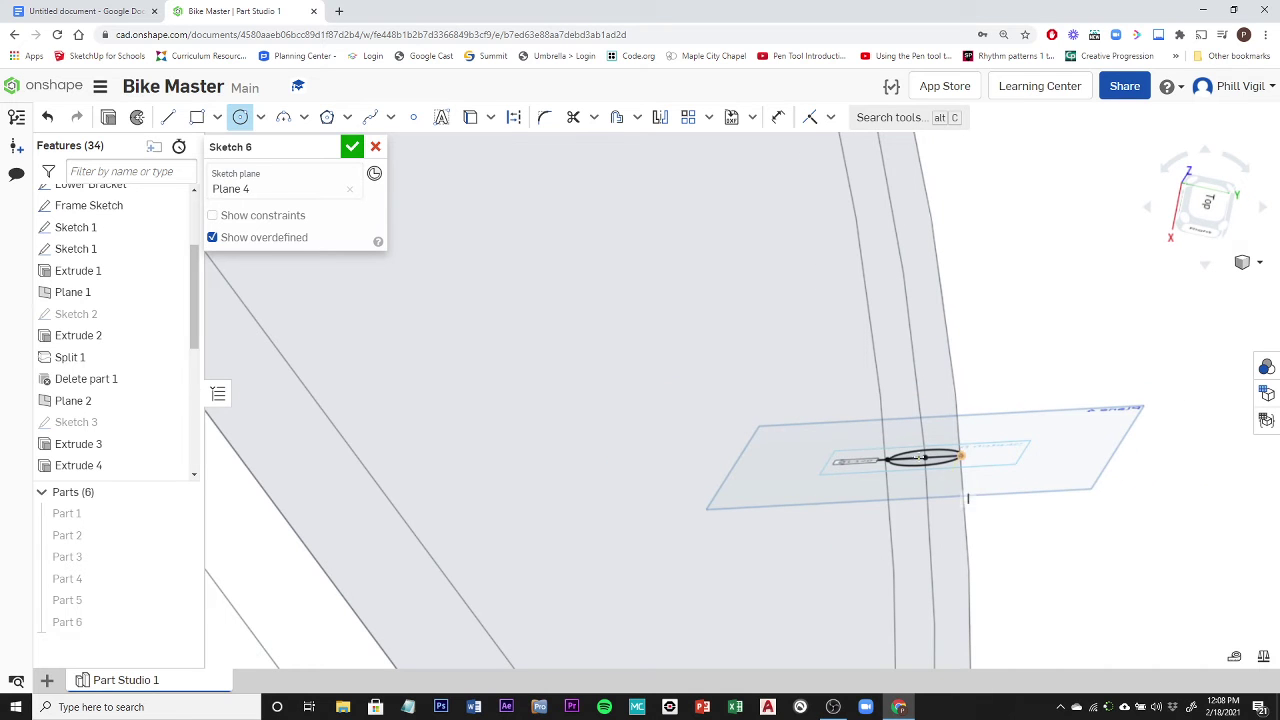
scroll(1020, 483, down, 2)
scroll(1005, 475, up, 5)
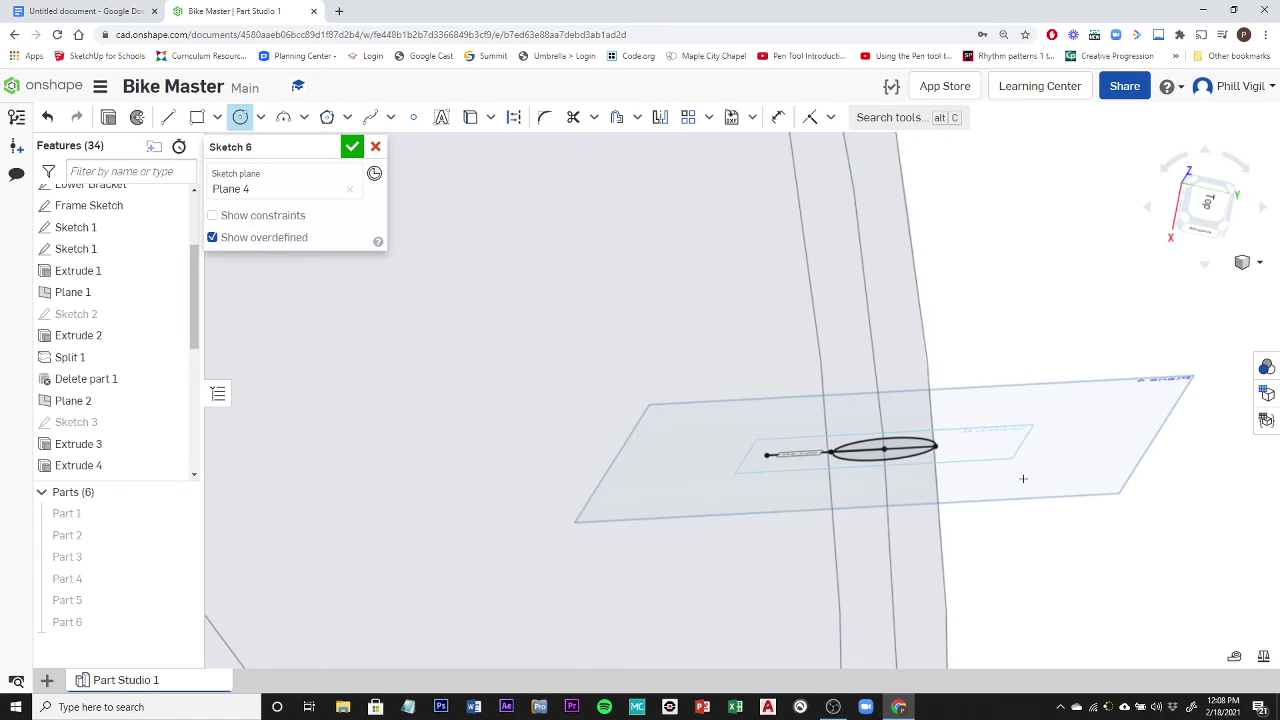
scroll(903, 460, down, 2)
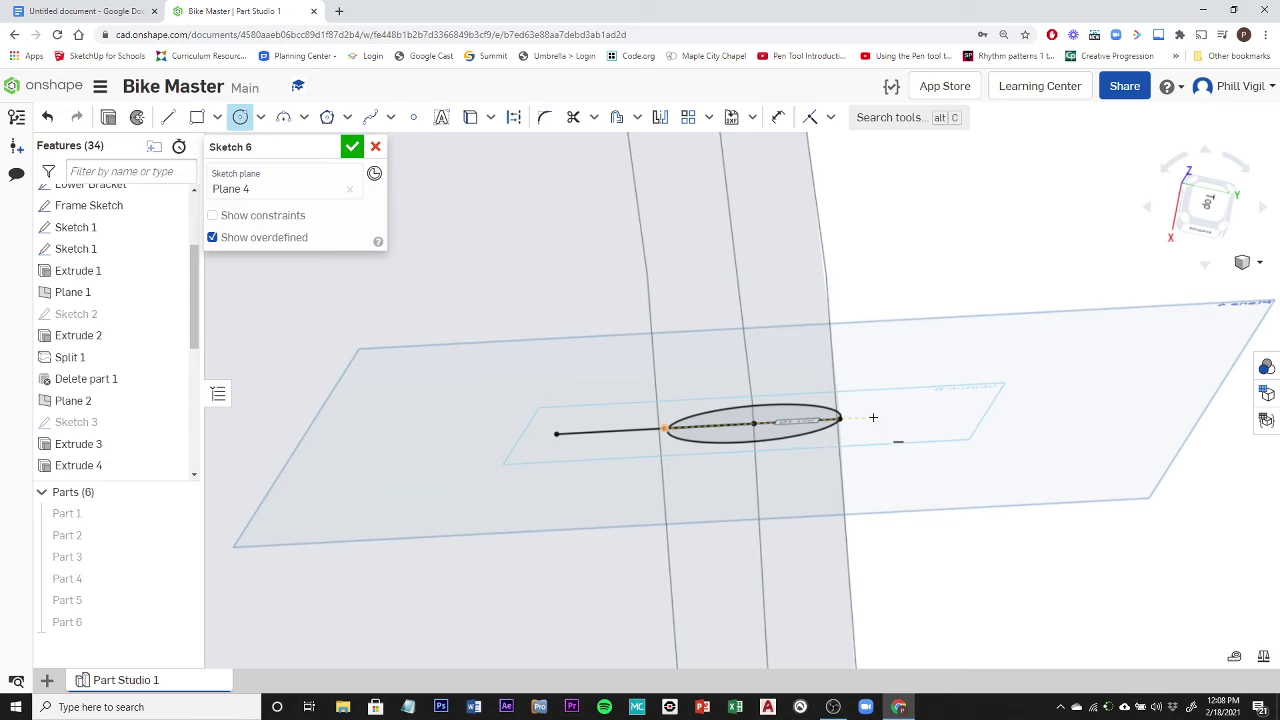
scroll(873, 417, up, 3)
scroll(873, 417, down, 4)
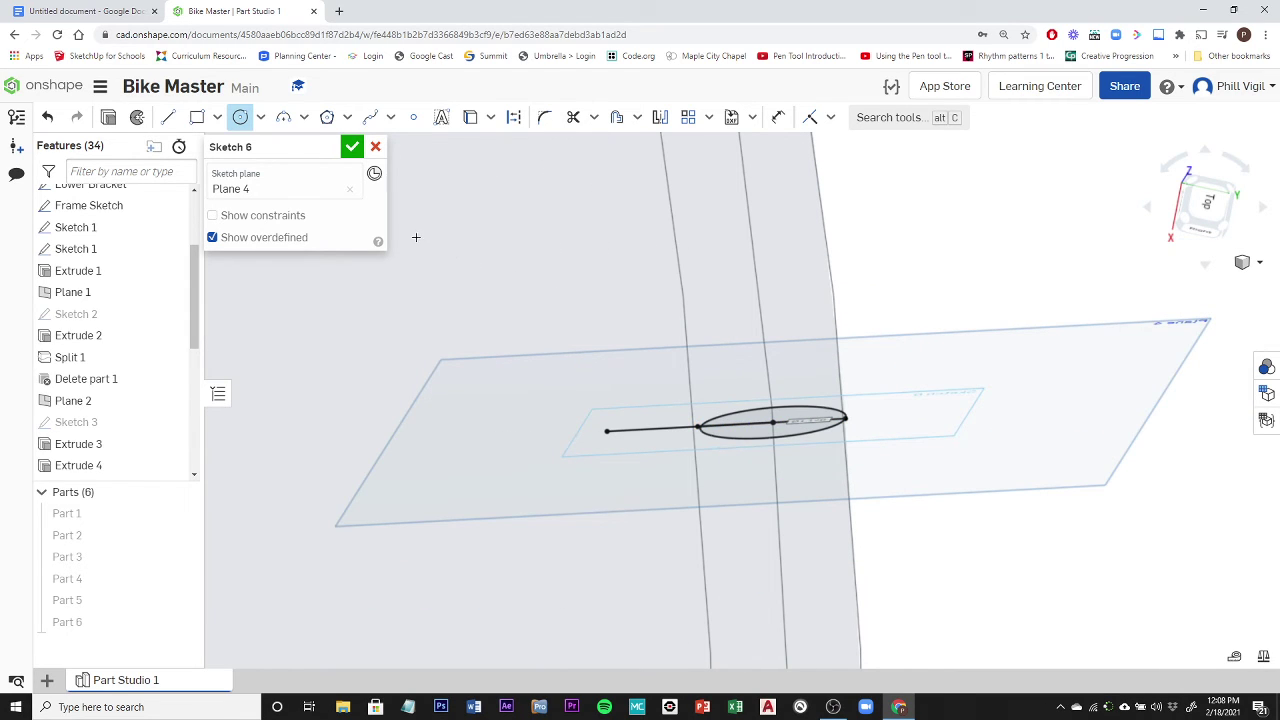
click(351, 149)
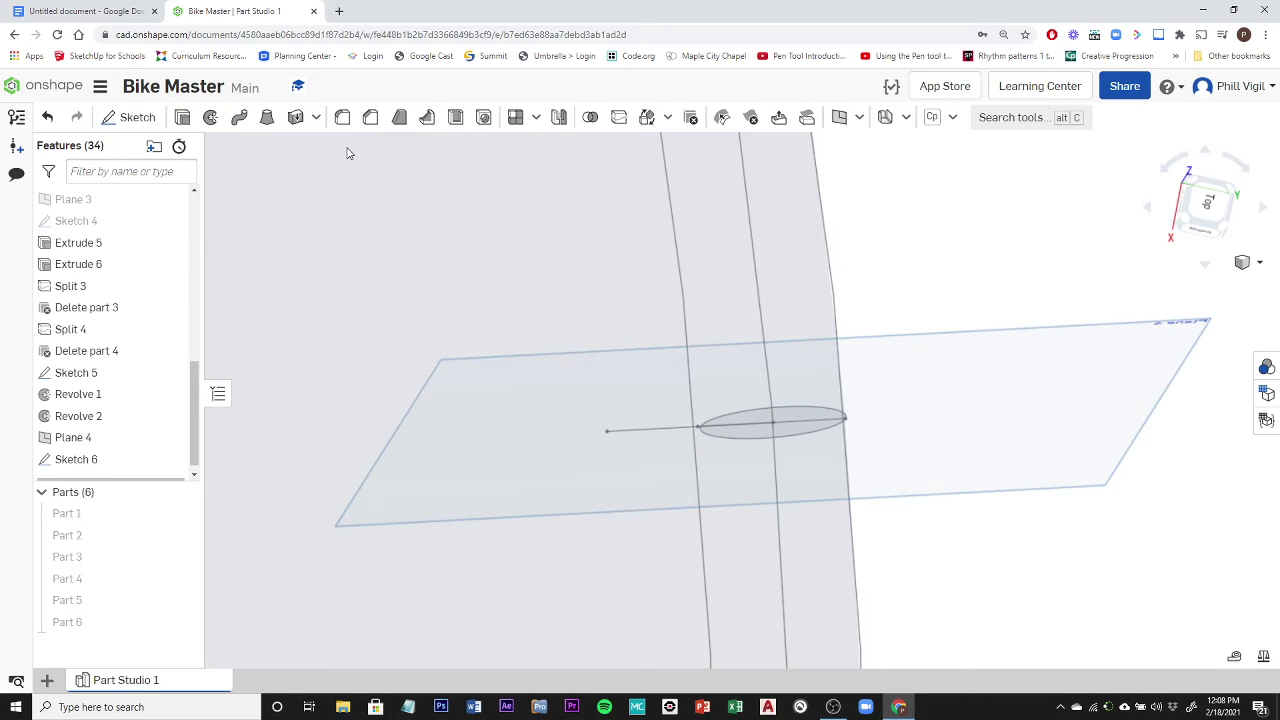
- Select both regions of the Sketch 6 circle as the sweep profile
scroll(349, 153, down, 5)
scroll(580, 340, down, 3)
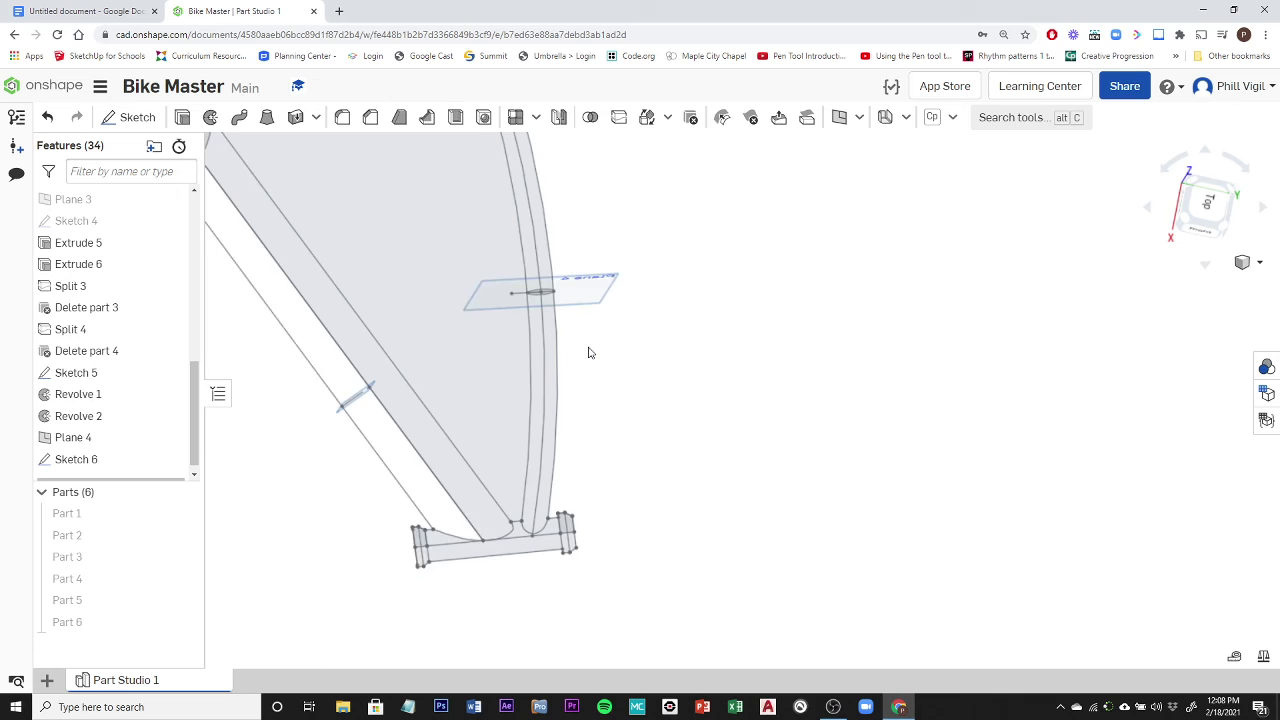
scroll(589, 352, down, 4)
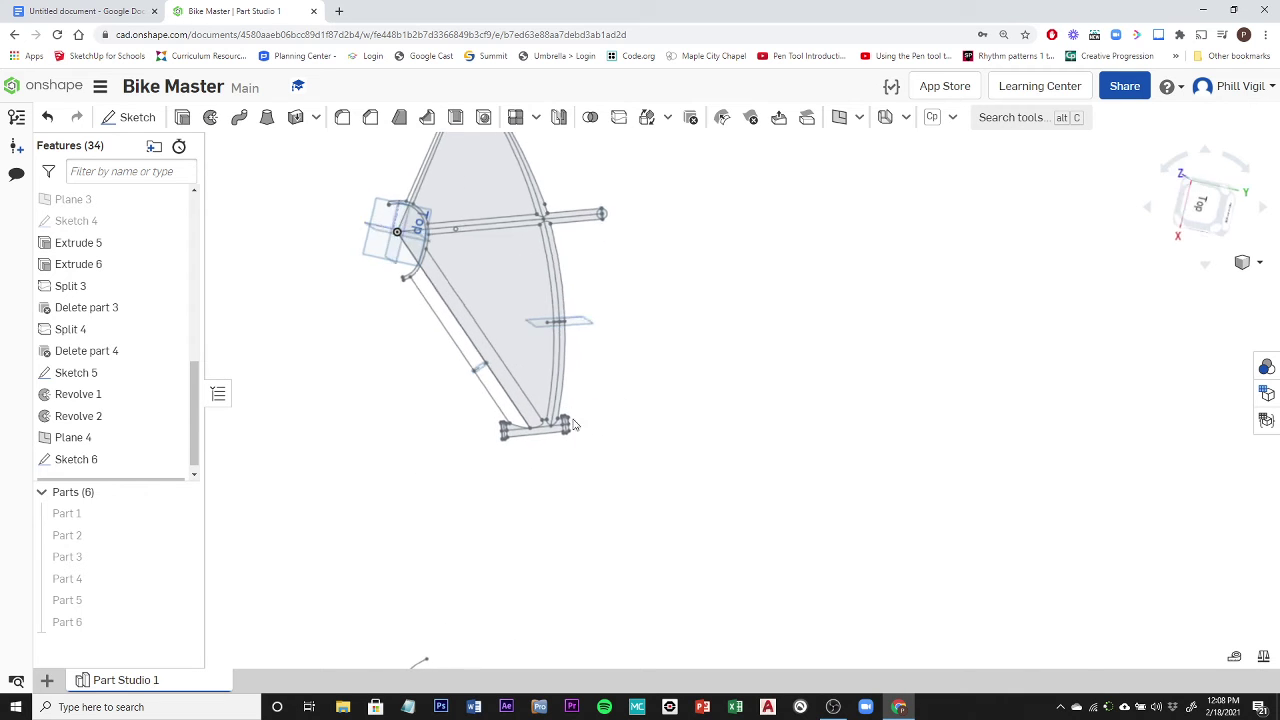
right_drag(573, 424, 489, 489)
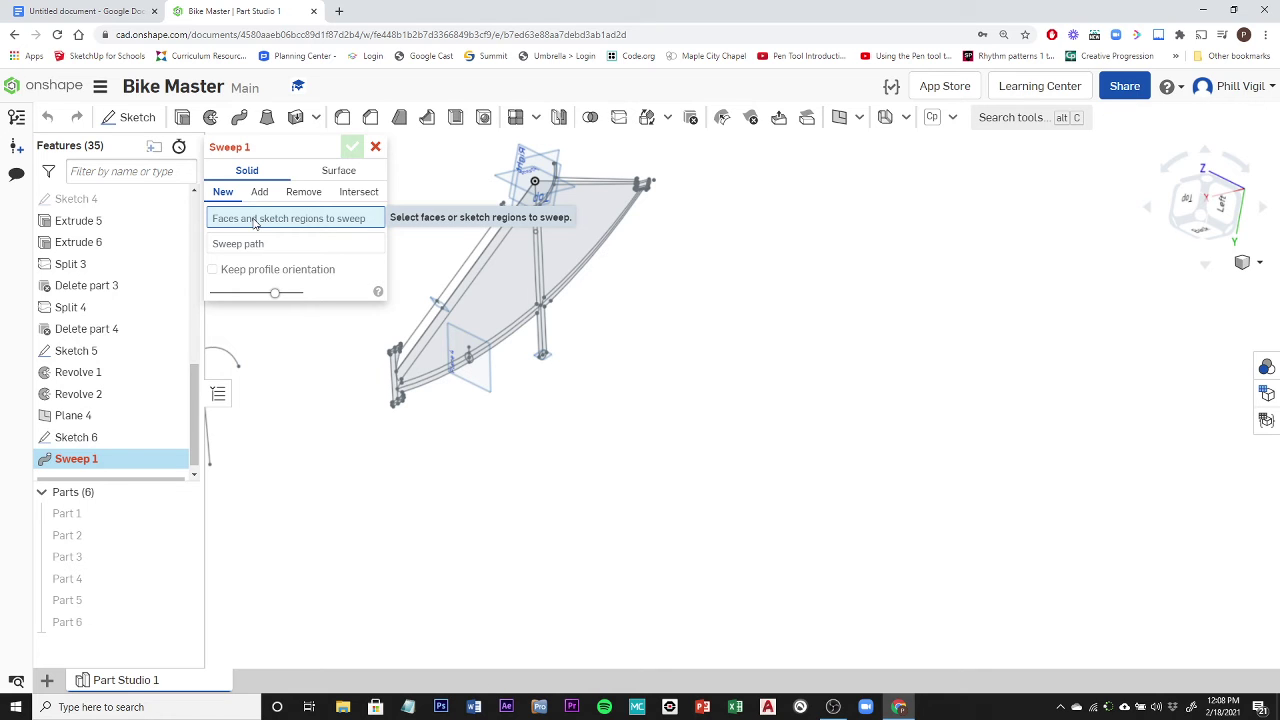
scroll(510, 400, up, 6)
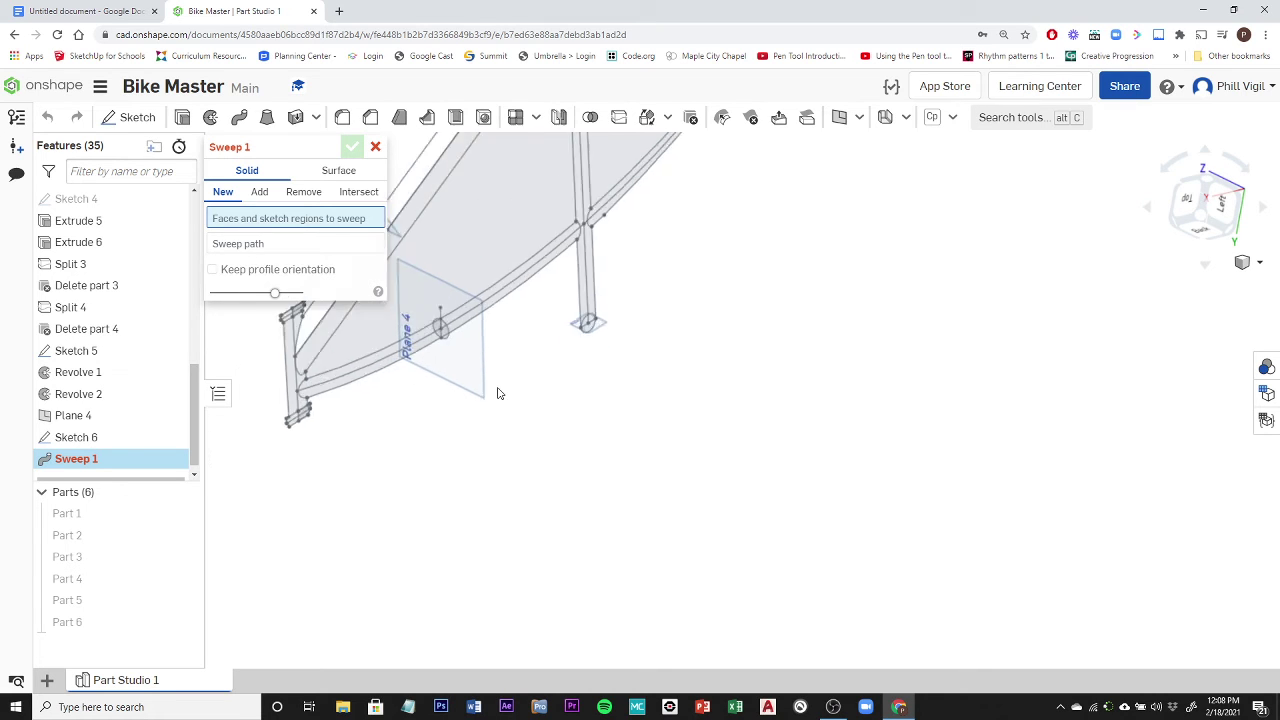
scroll(529, 385, up, 4)
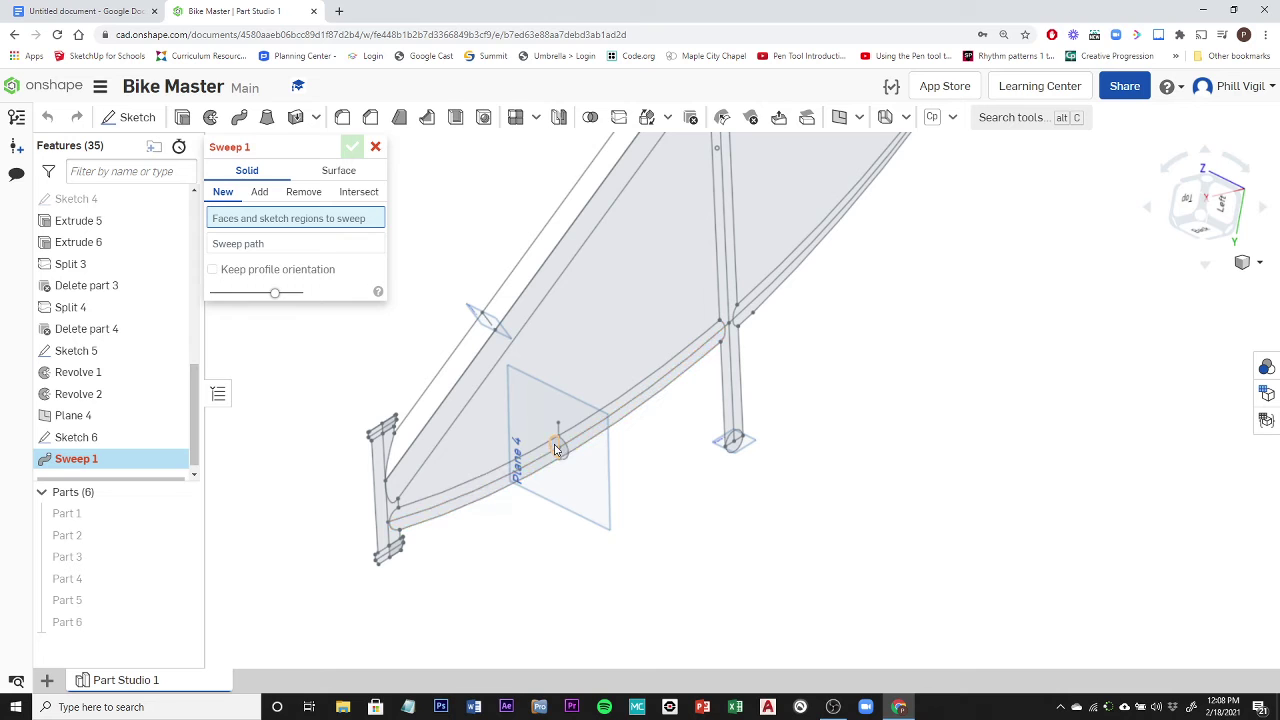
scroll(560, 450, up, 3)
click(560, 449)
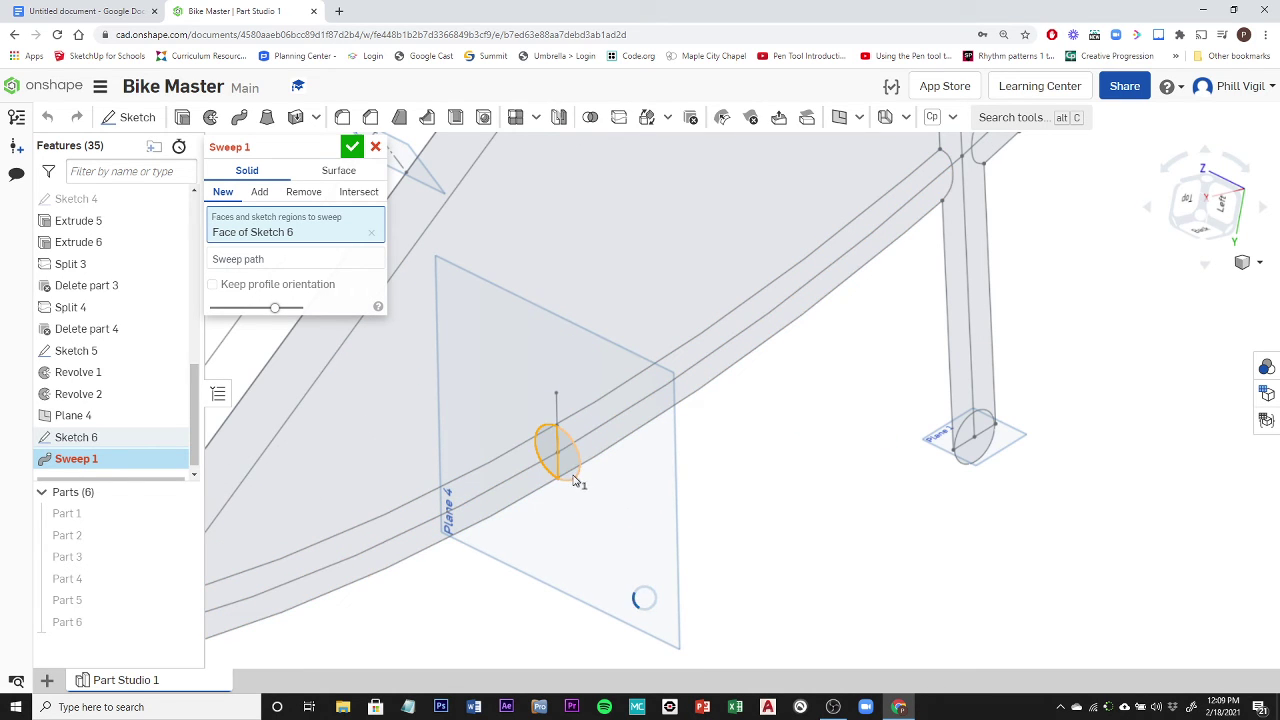
click(566, 468)
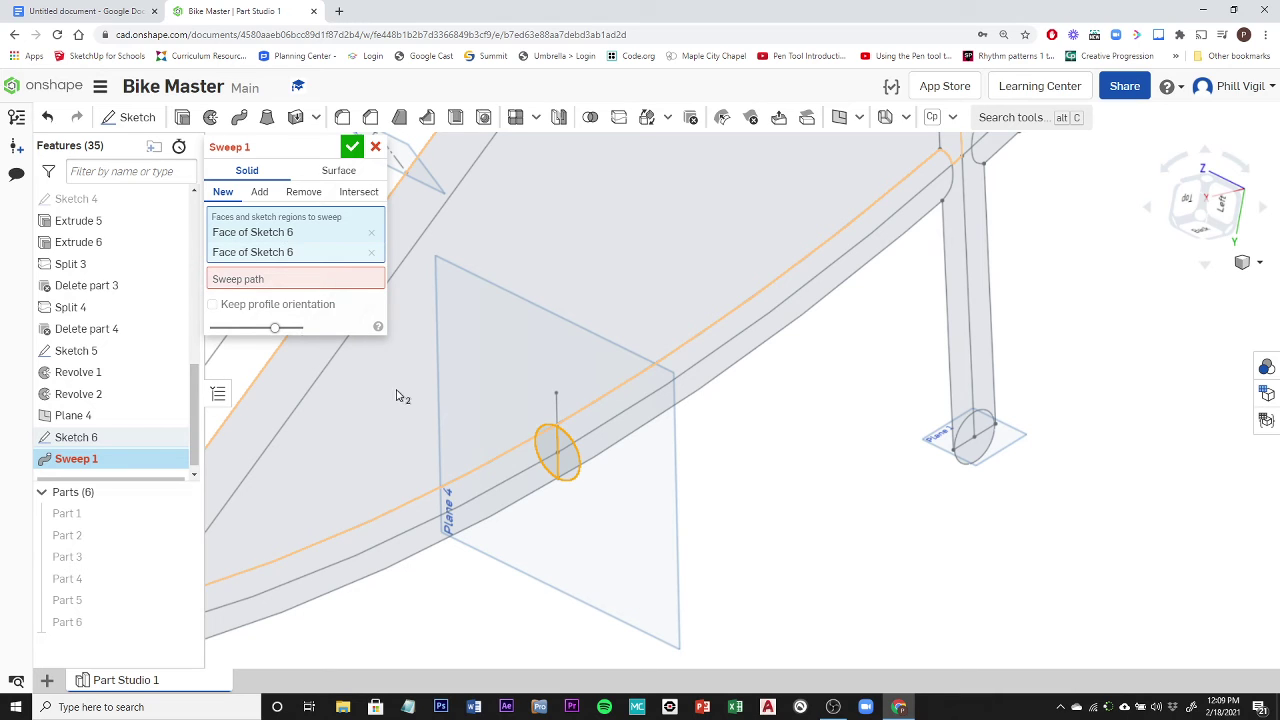
- Use the curved Frame Sketch edge as the sweep path and create the tube, Part 7
click(259, 285)
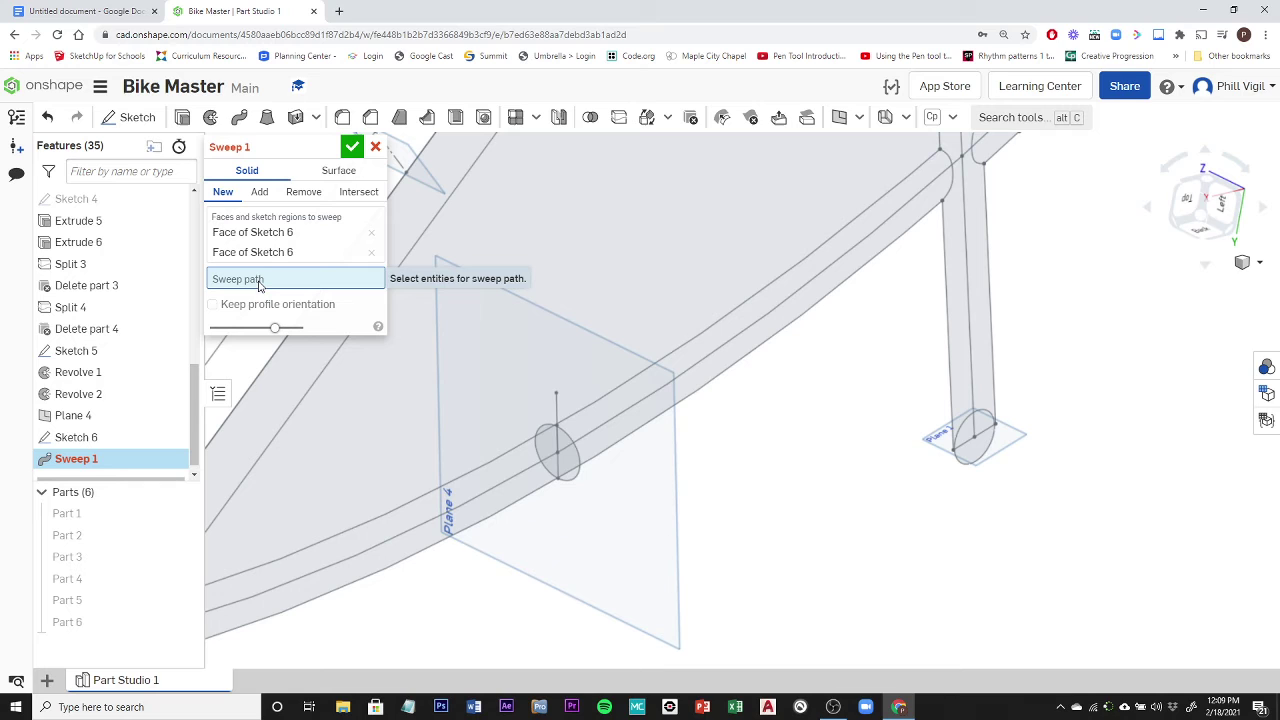
click(737, 340)
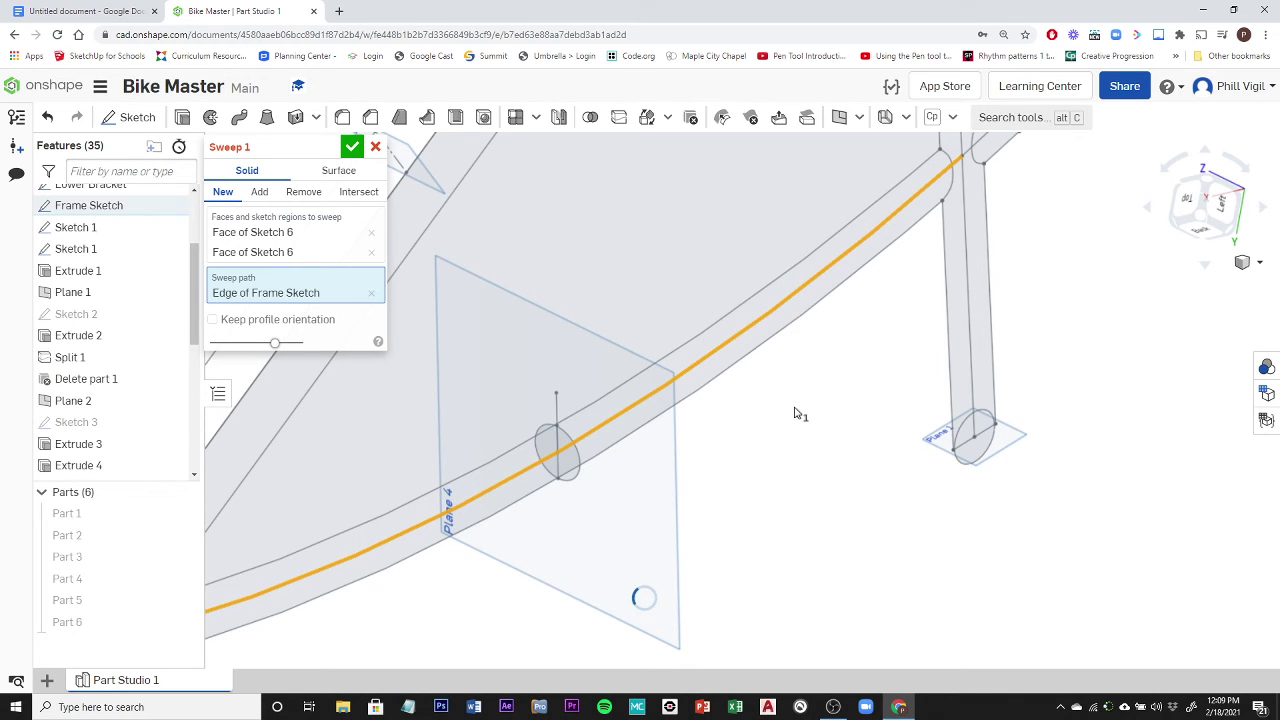
scroll(794, 413, down, 3)
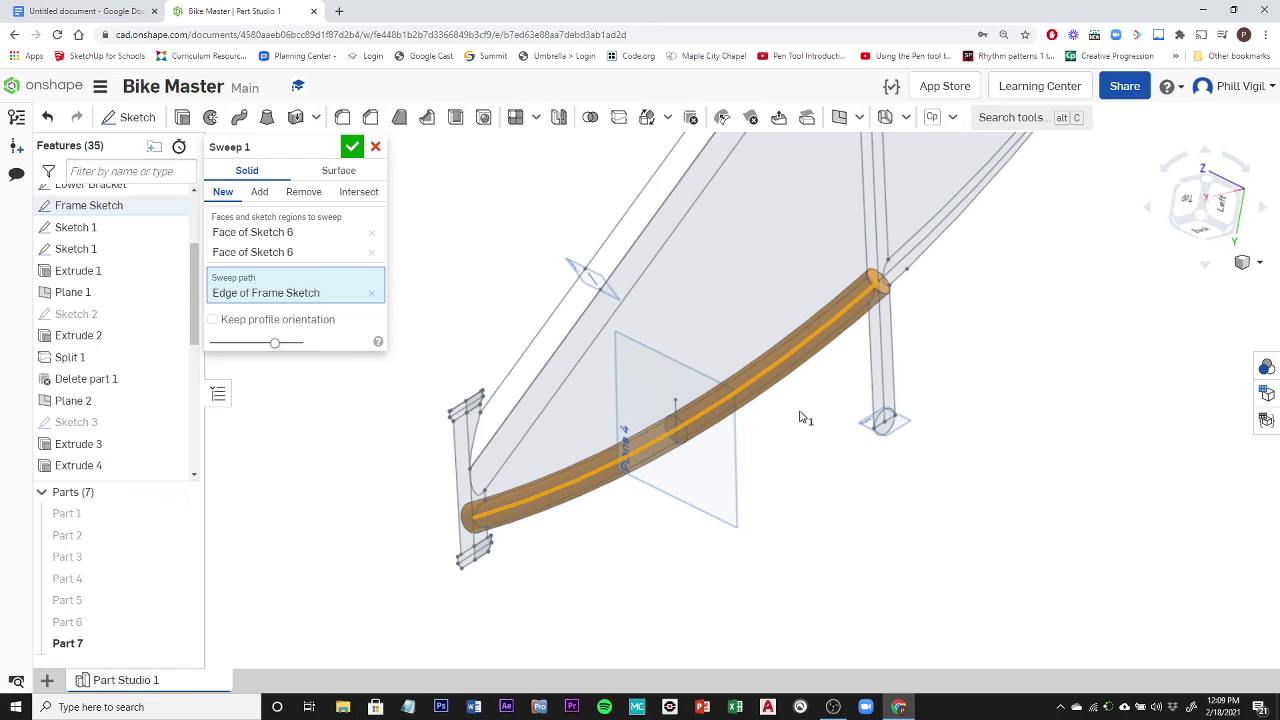
scroll(802, 418, up, 3)
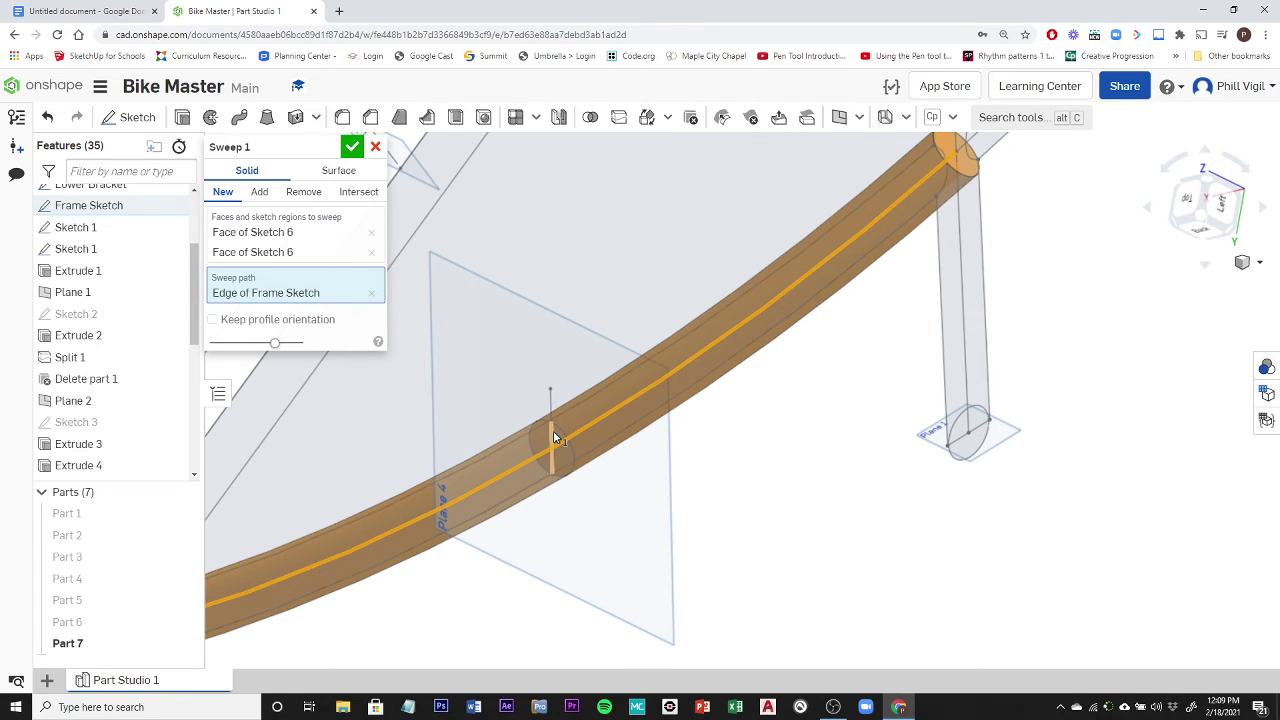
scroll(553, 430, down, 3)
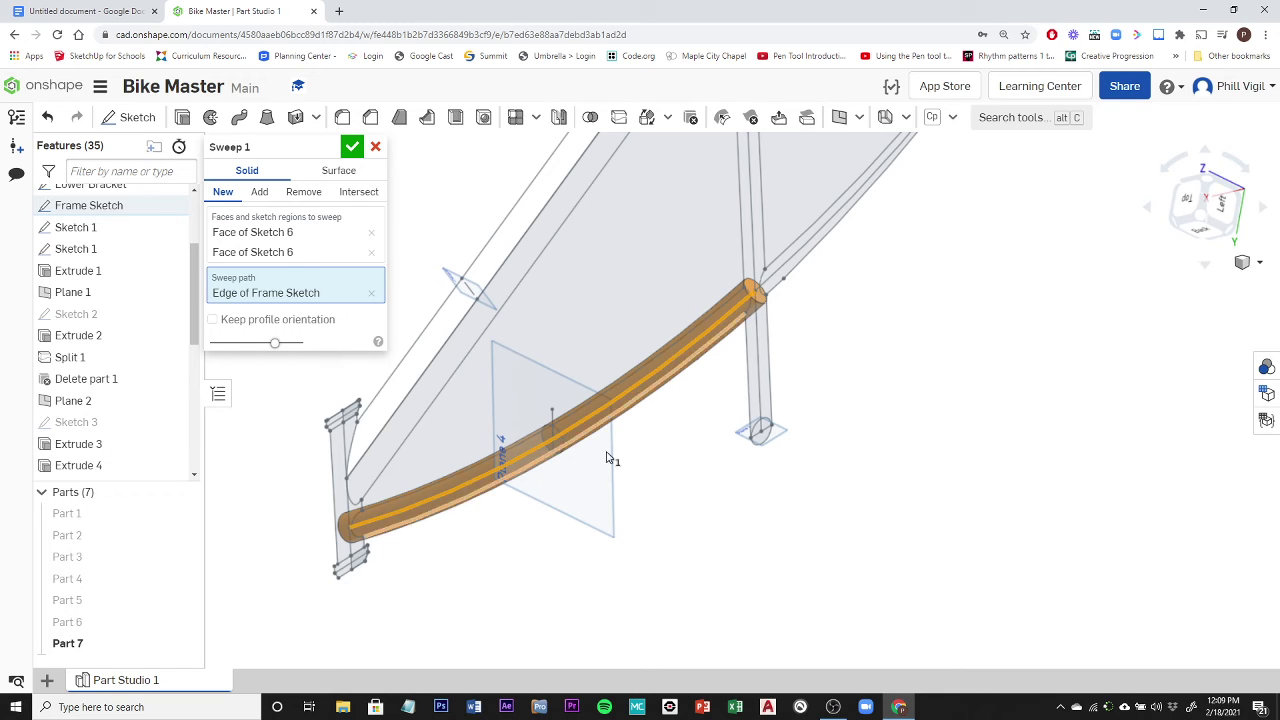
scroll(695, 485, up, 3)
scroll(692, 483, down, 5)
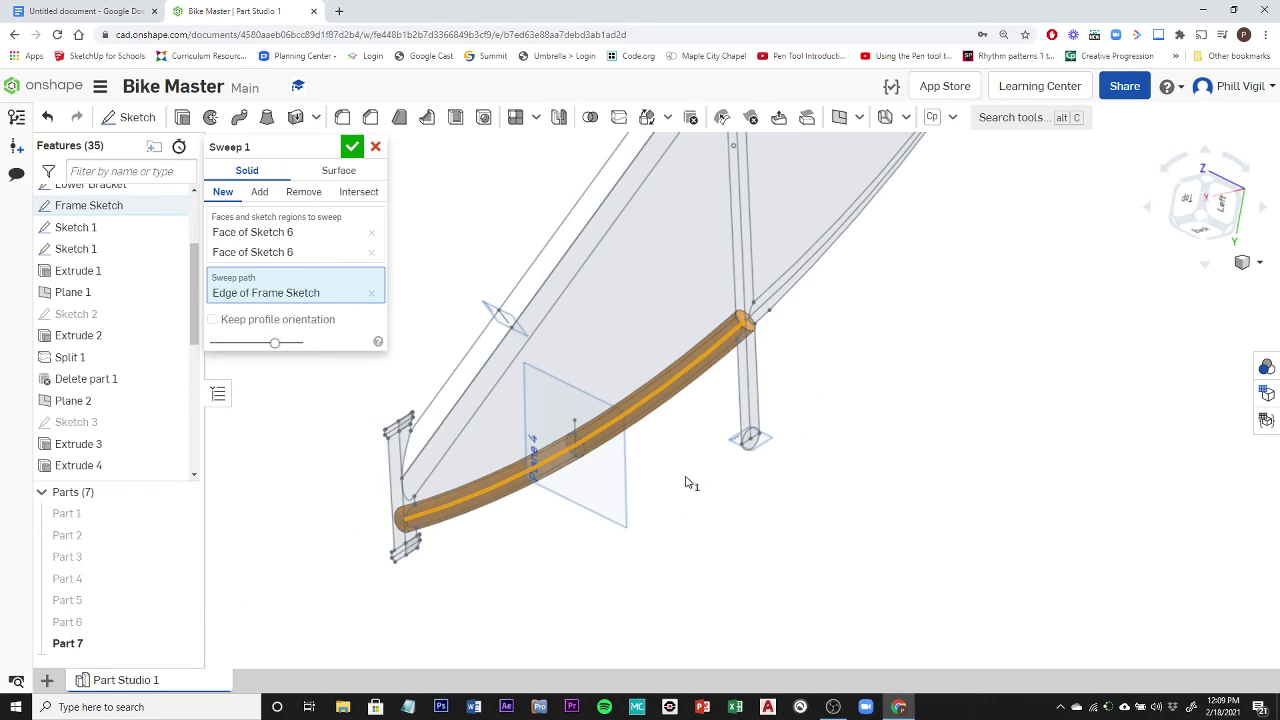
scroll(688, 505, up, 3)
right_drag(672, 515, 735, 539)
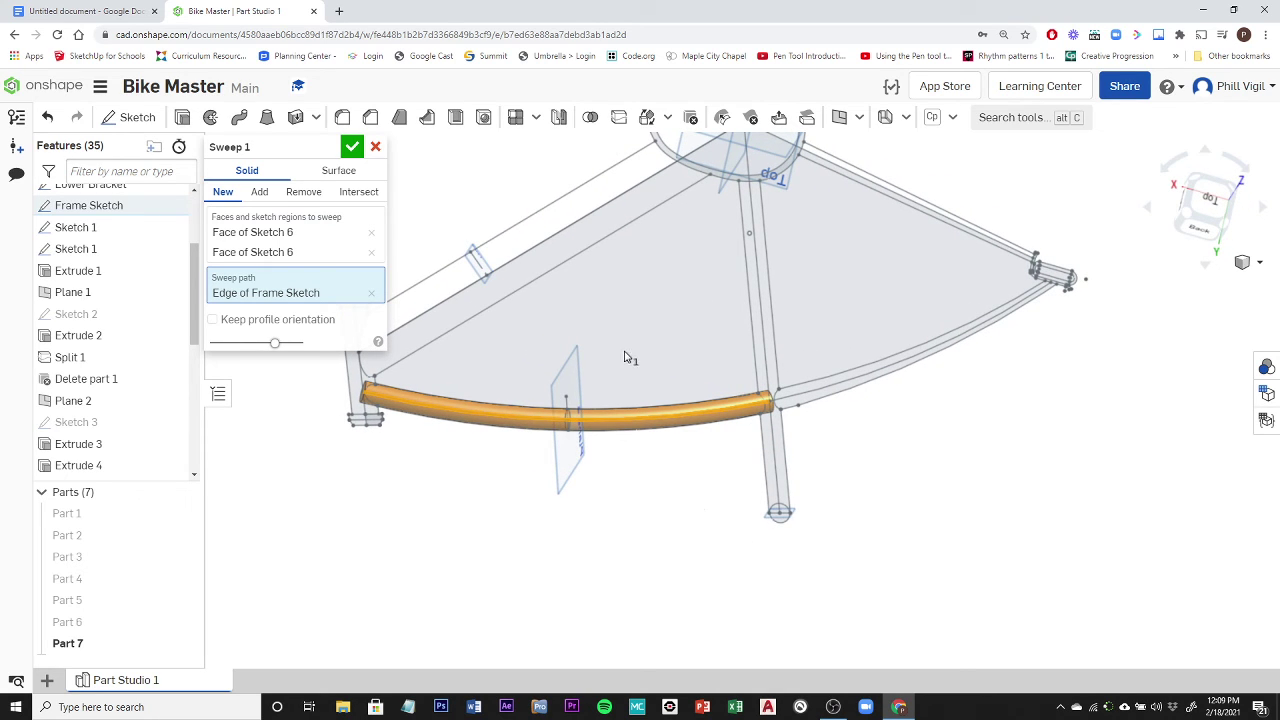
click(352, 148)
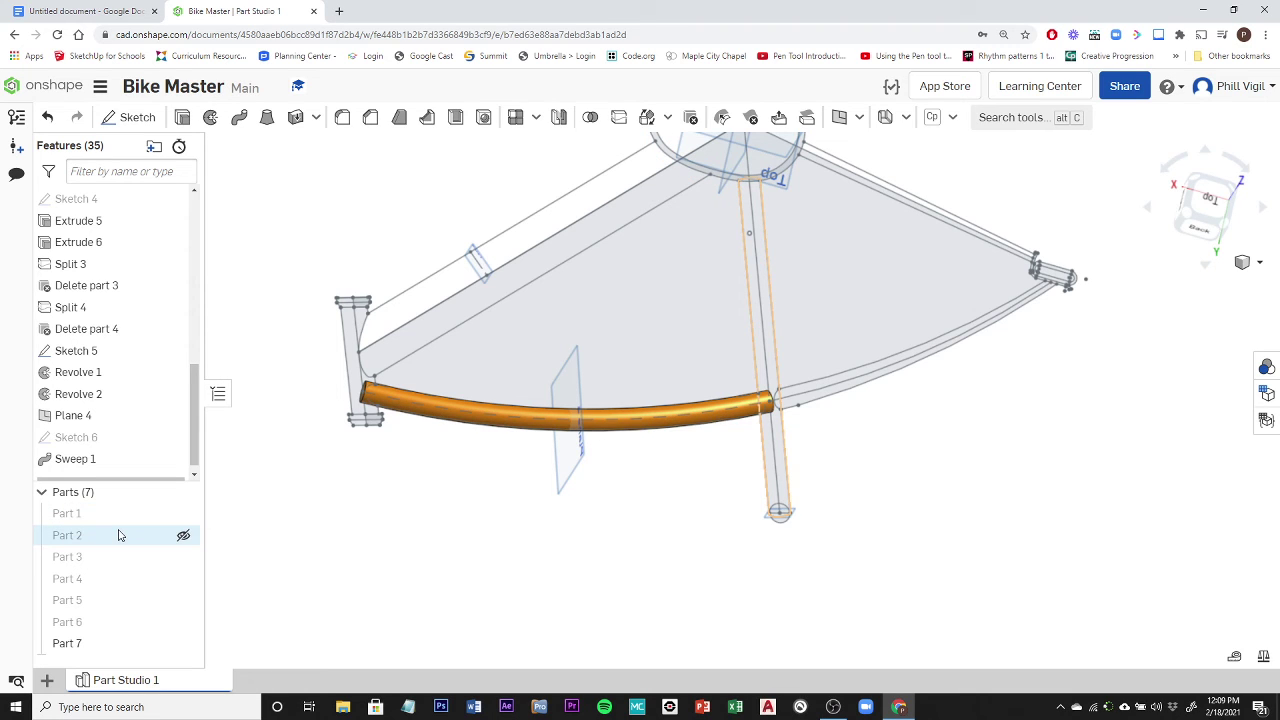
- Unhide Part 2 and Part 3 from the Parts list
click(184, 537)
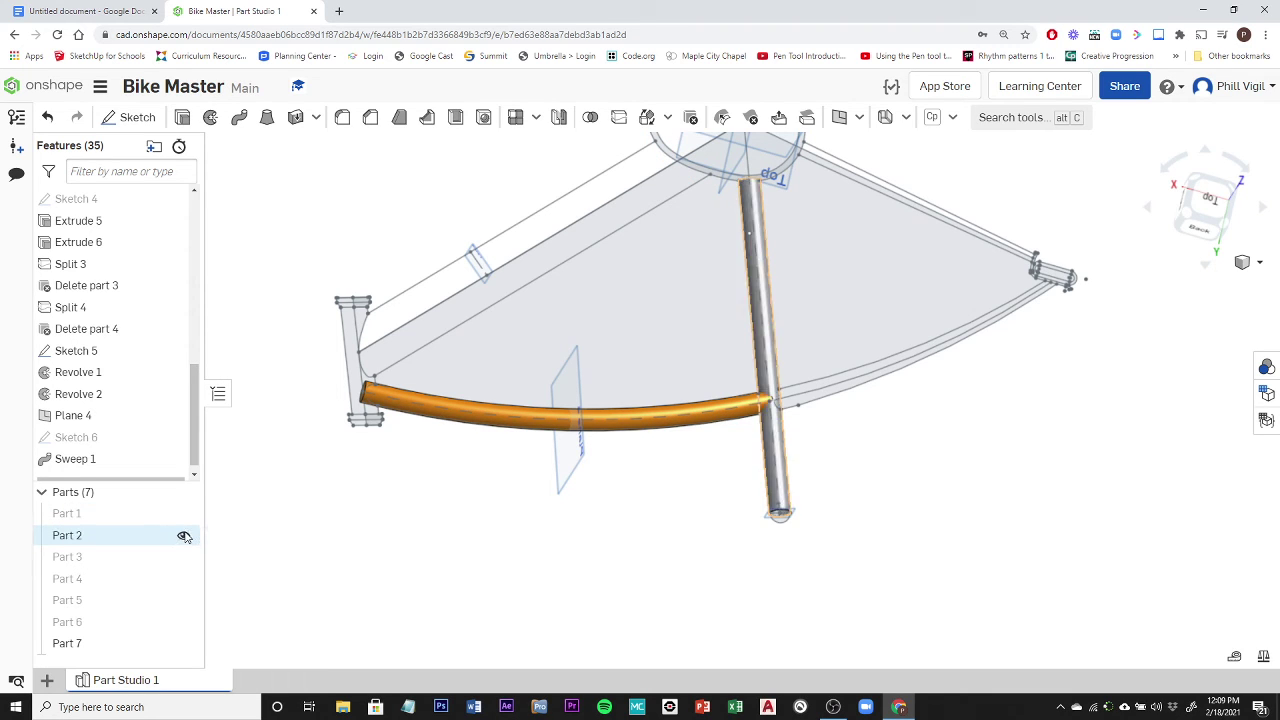
click(82, 558)
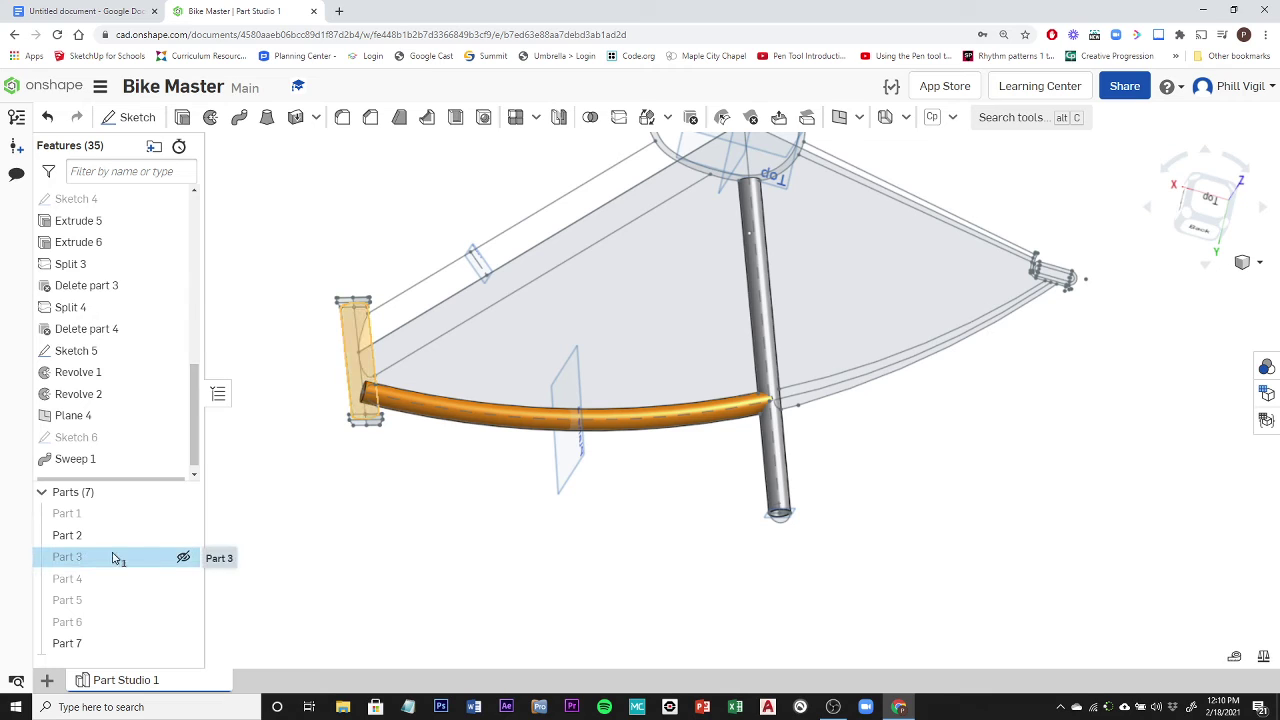
click(183, 559)
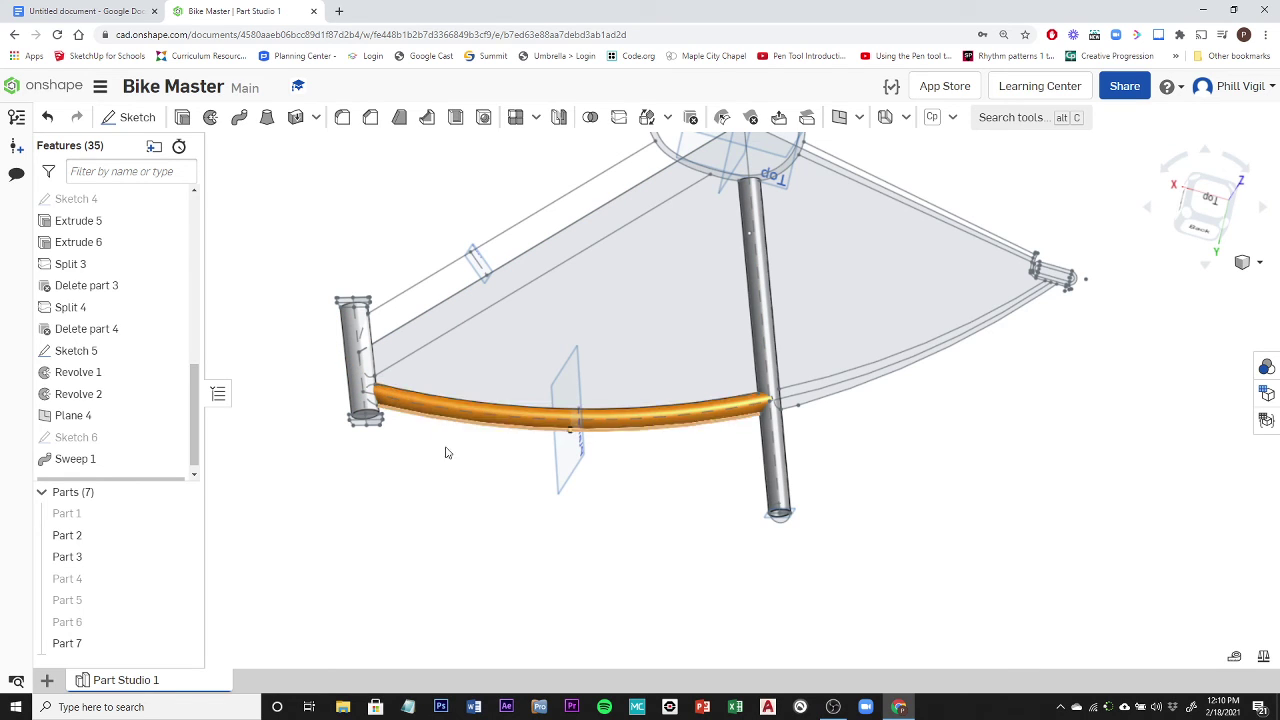
- Split the curved tube Part 7 with the left end tube's face
click(619, 117)
click(668, 425)
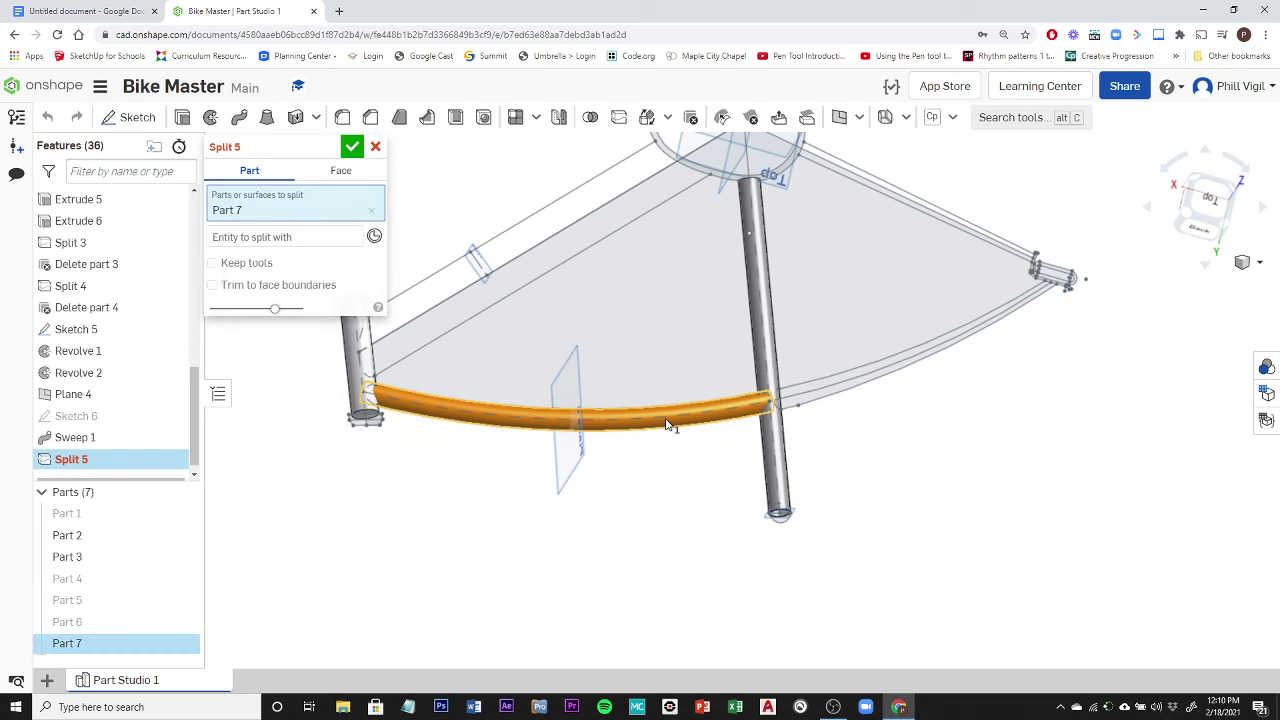
click(288, 238)
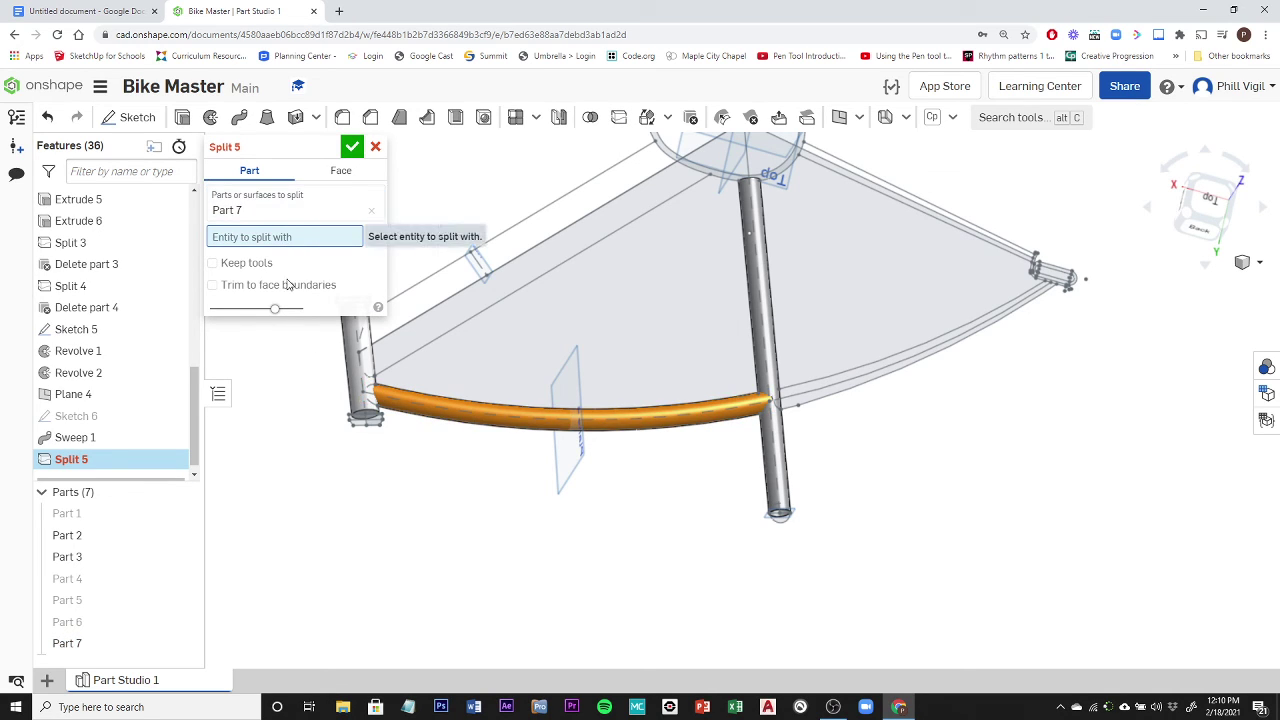
click(360, 368)
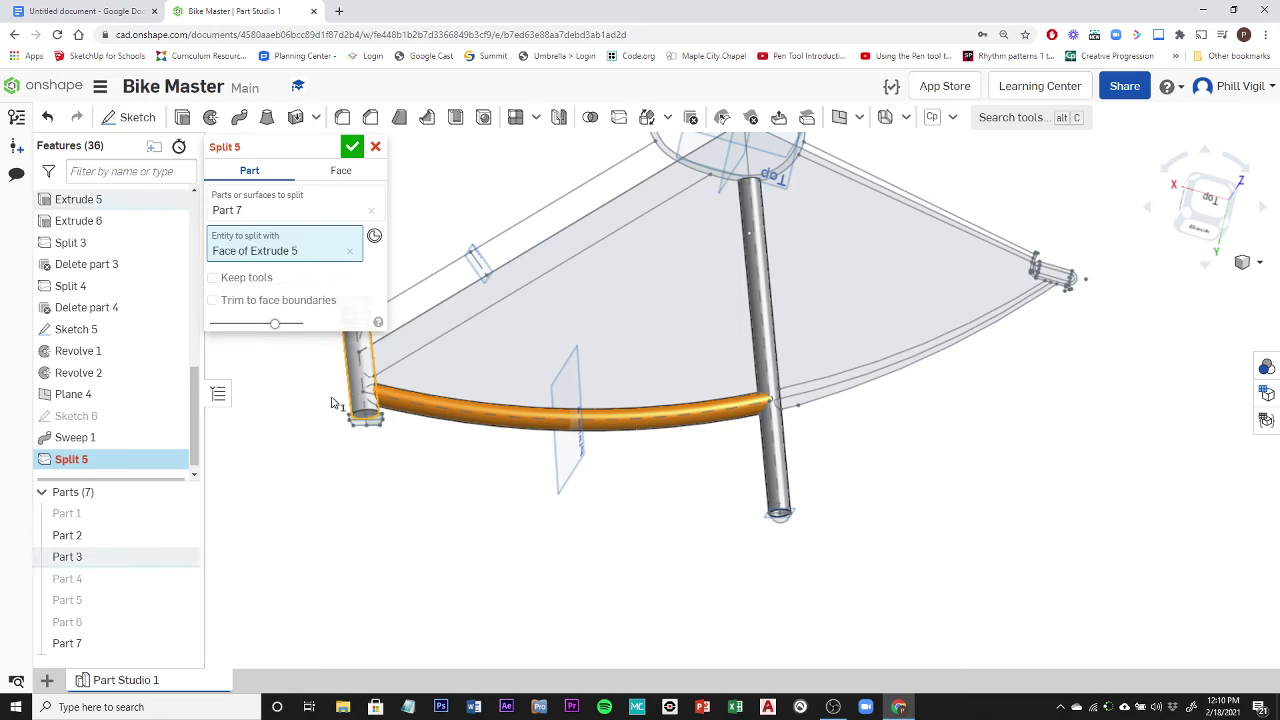
click(353, 147)
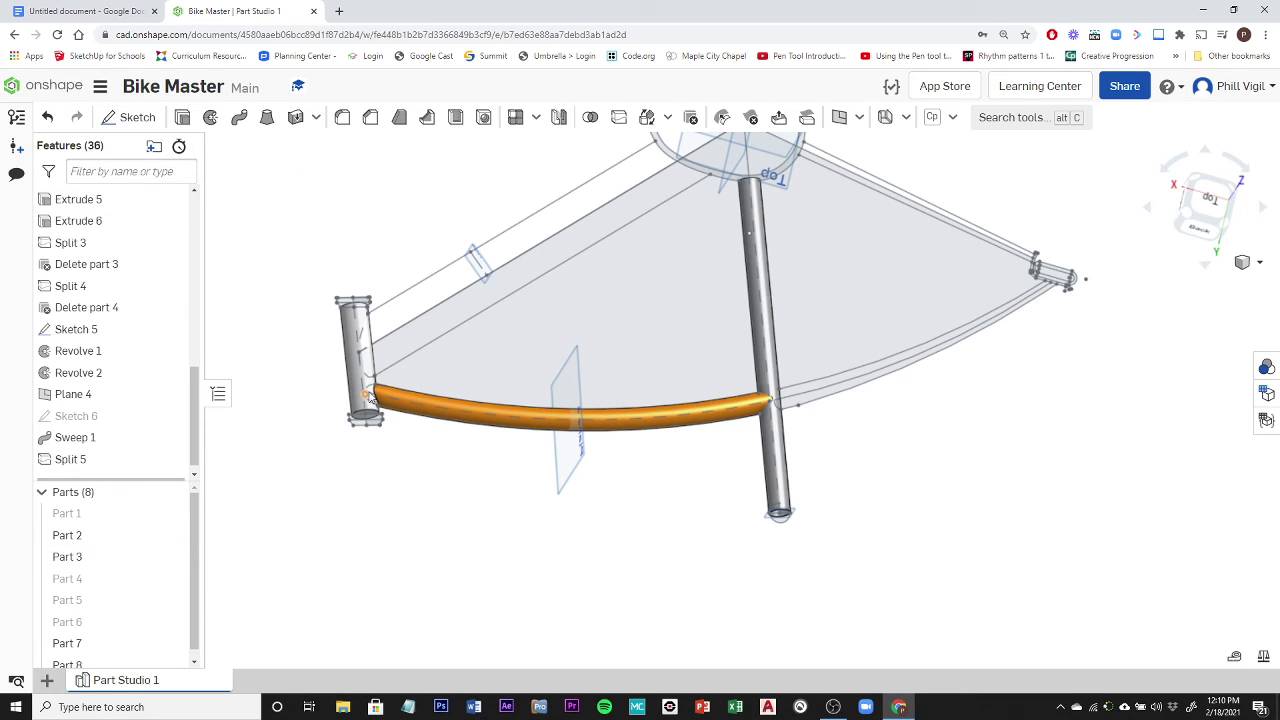
- Delete Part 8, the curved tube piece produced by the split
drag(193, 607, 193, 616)
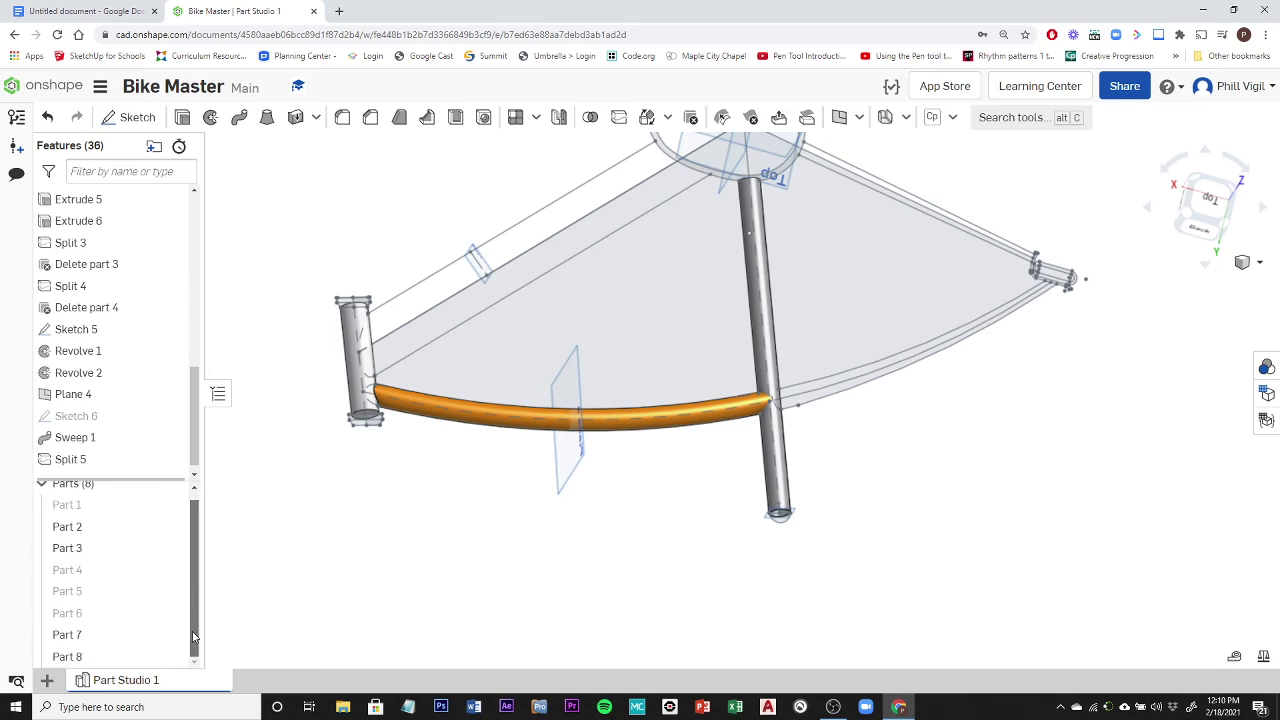
click(74, 660)
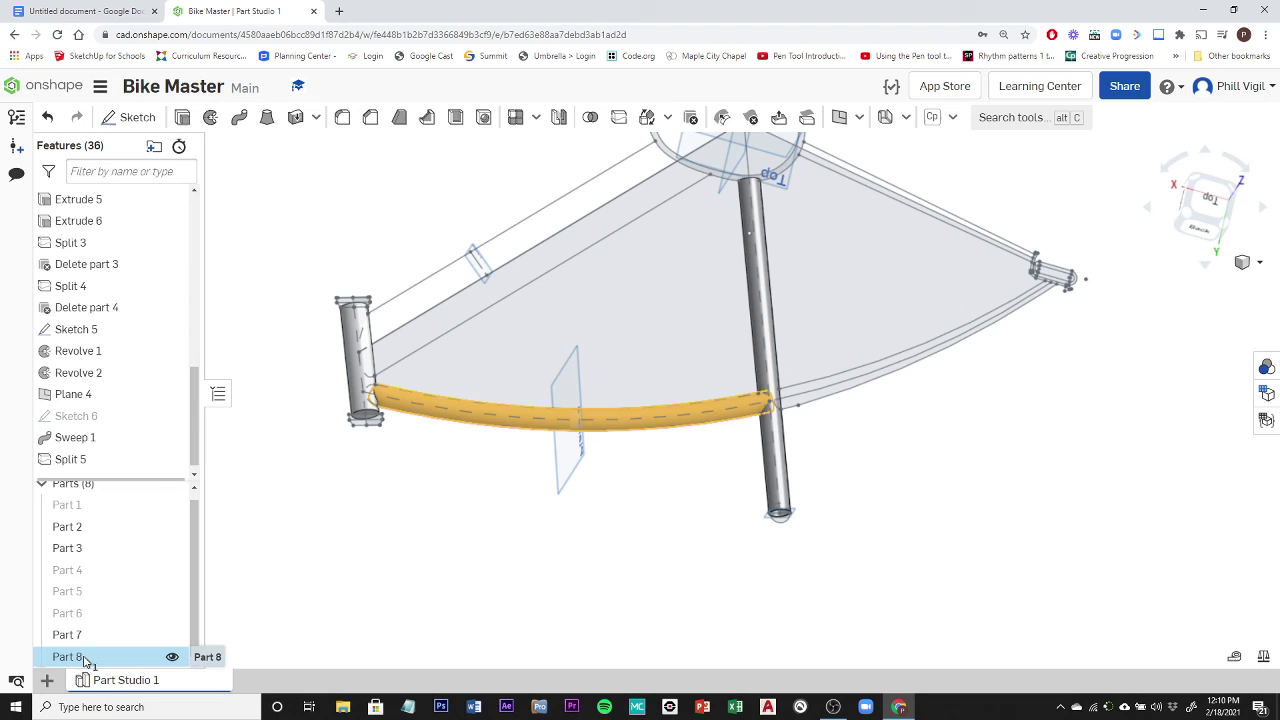
right_click(85, 661)
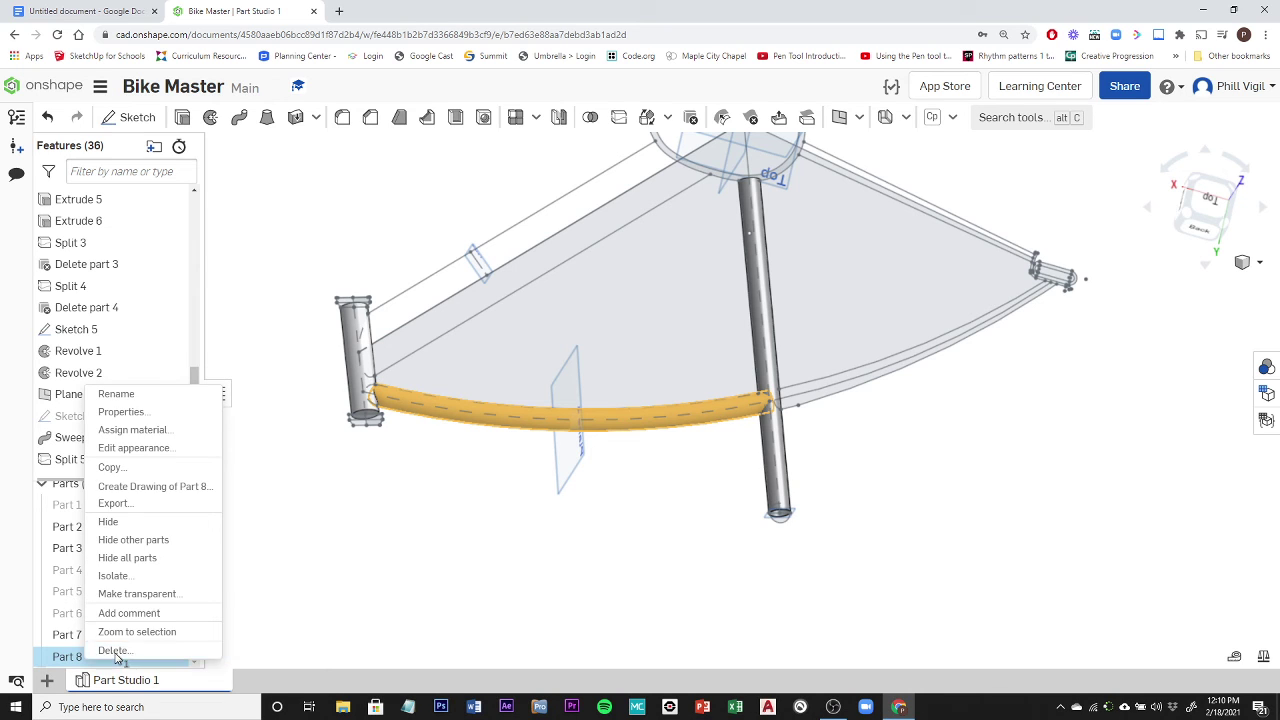
click(112, 651)
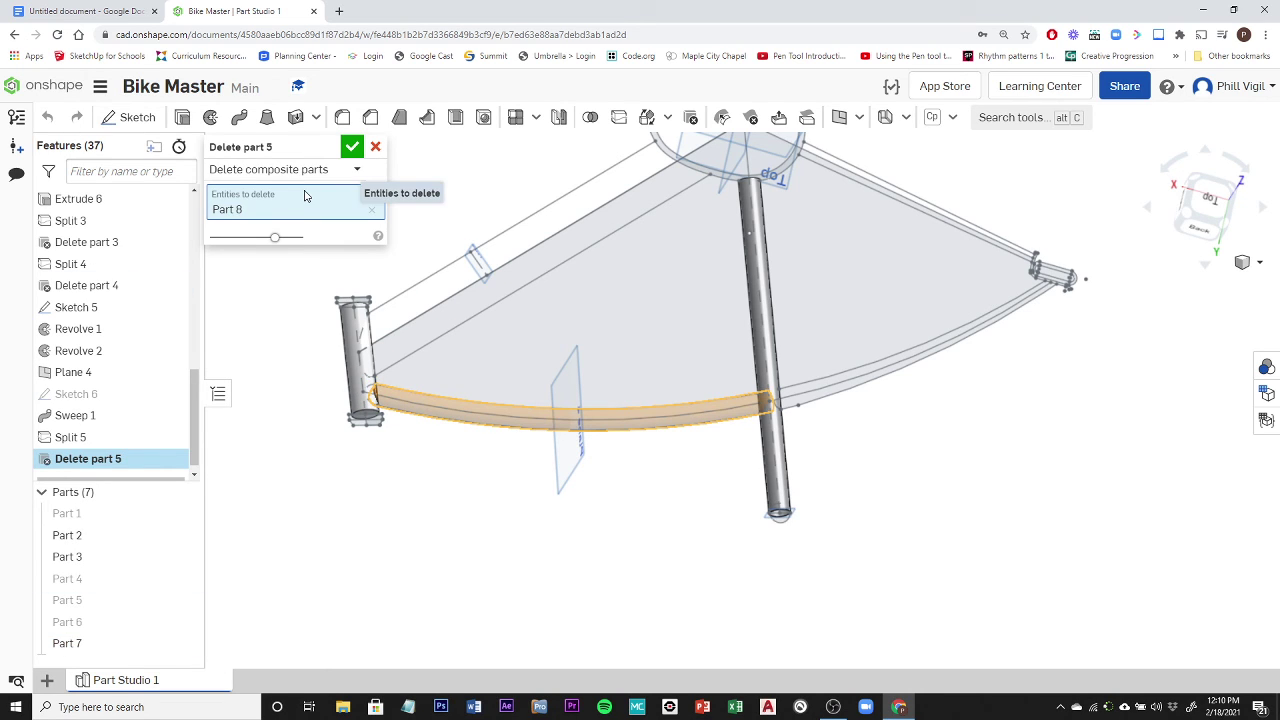
click(351, 147)
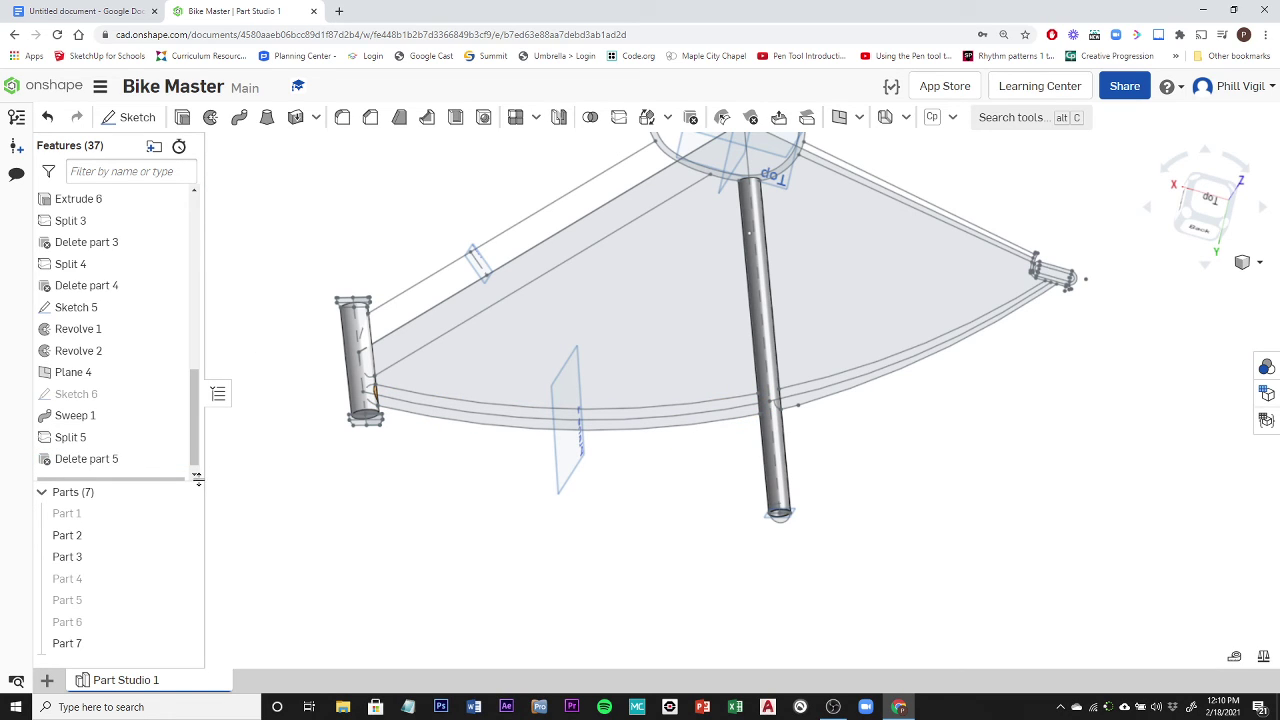
- Undo the Part 8 deletion and inspect the tube ends
key(ctrl+z)
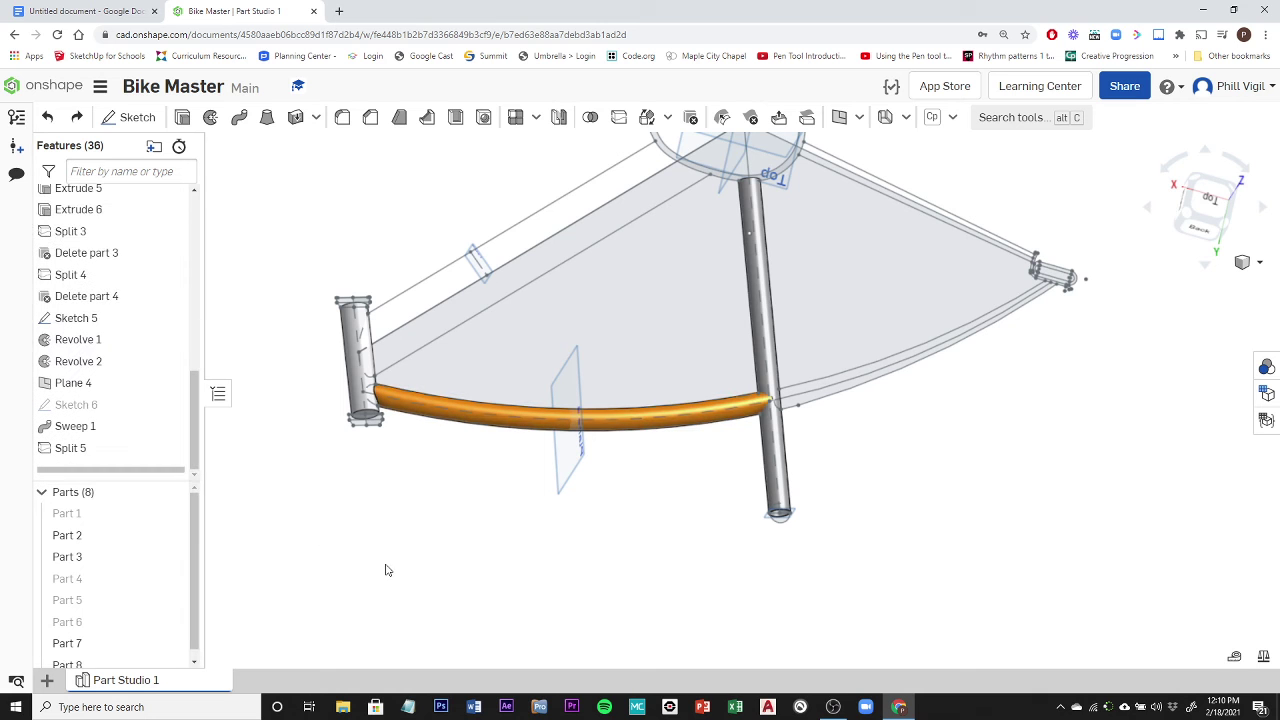
scroll(397, 573, up, 3)
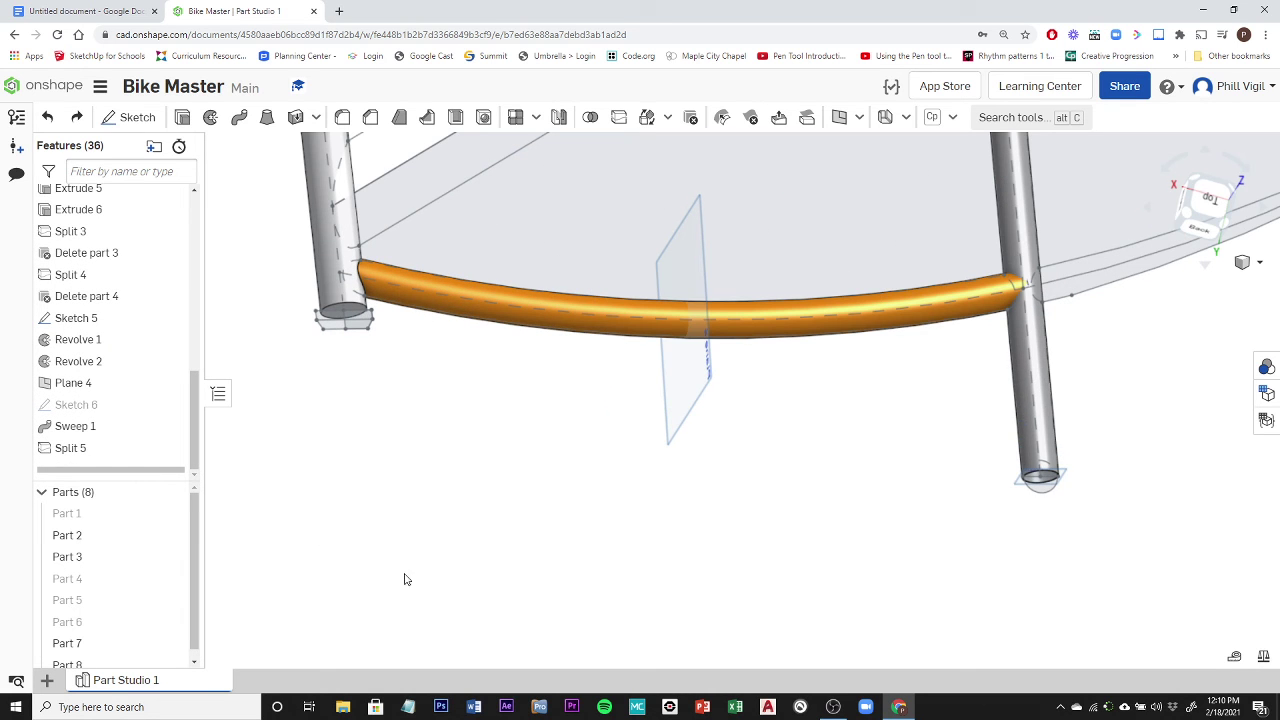
right_drag(405, 579, 240, 590)
scroll(186, 638, down, 1)
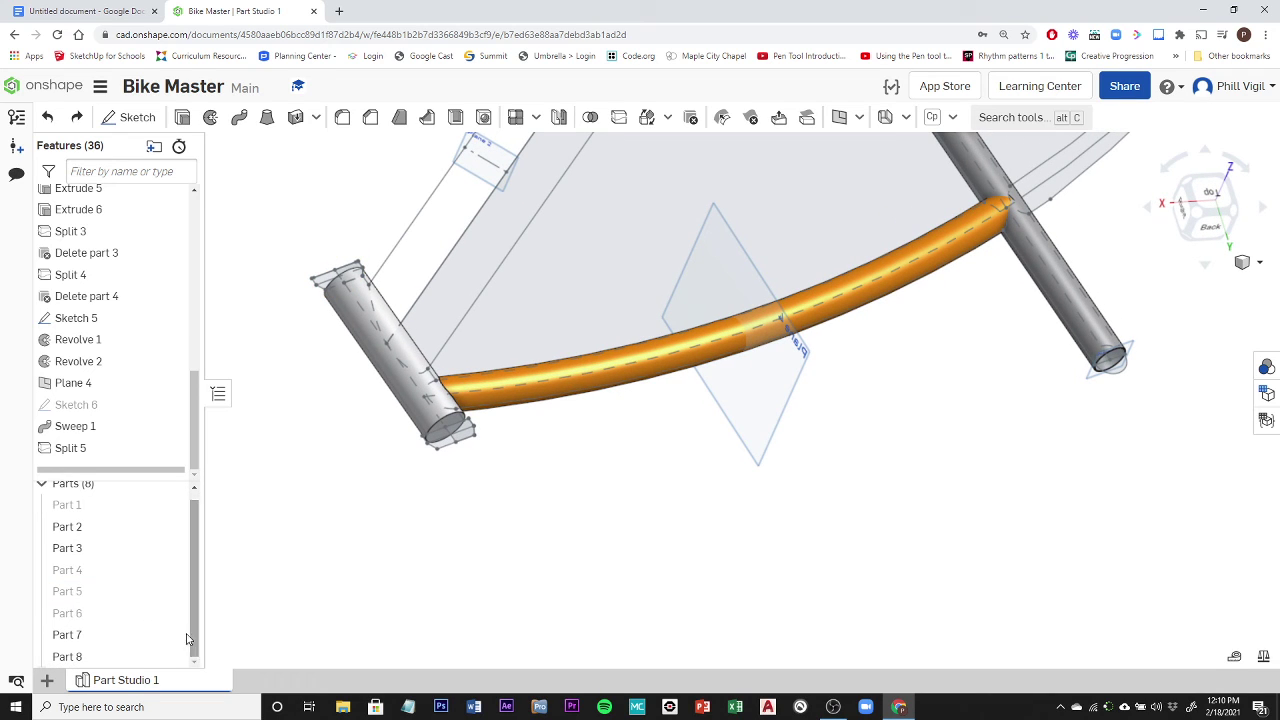
- Delete the small leftover Part 7 piece at the head-tube end
click(66, 636)
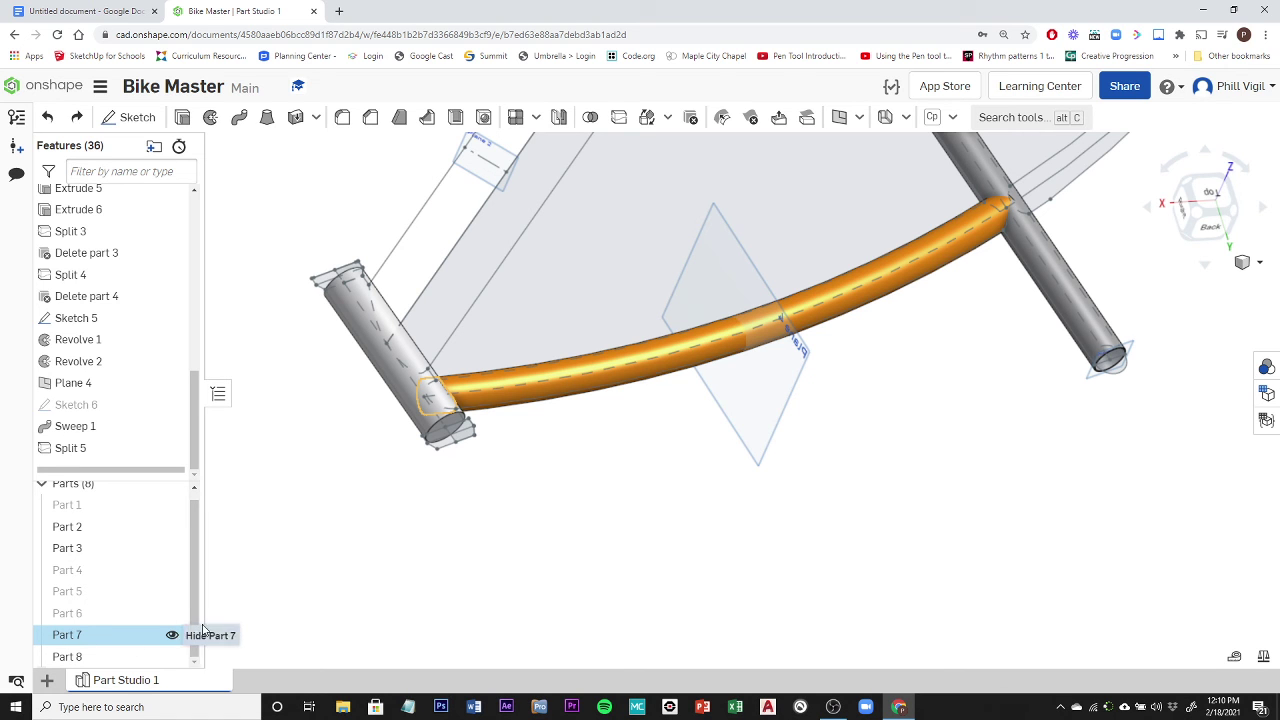
right_drag(456, 631, 409, 583)
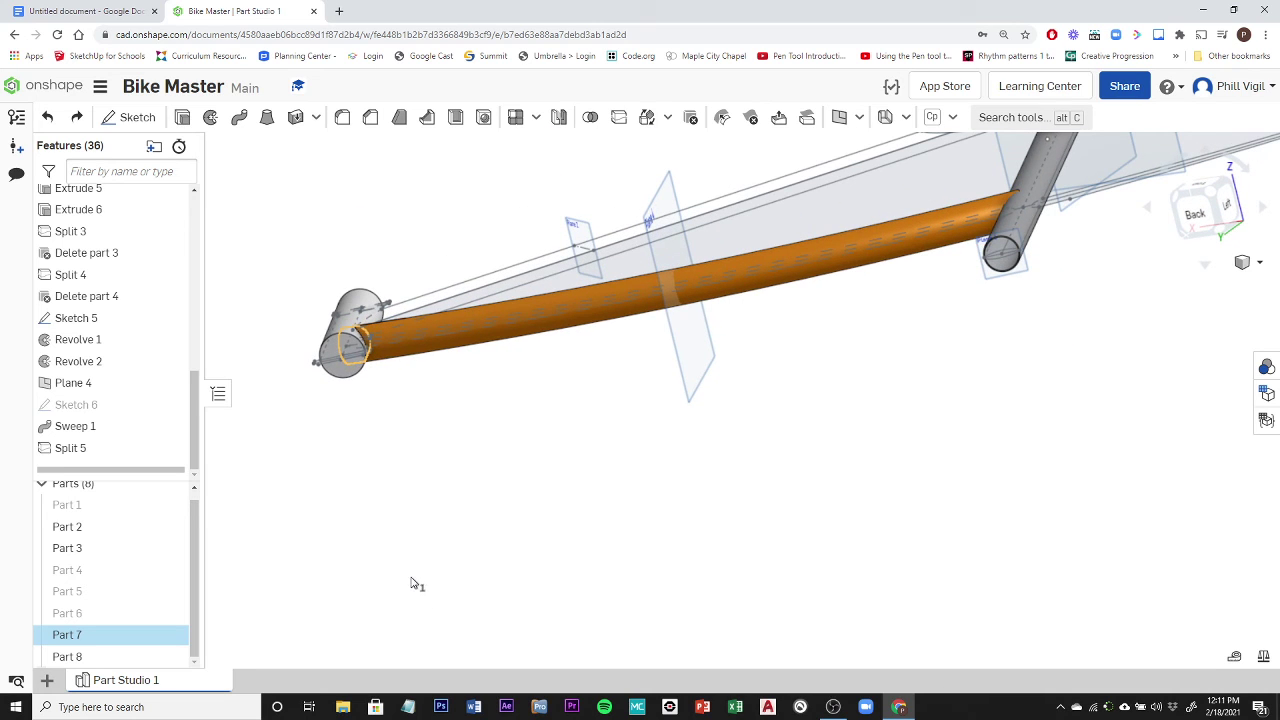
right_click(101, 643)
click(130, 634)
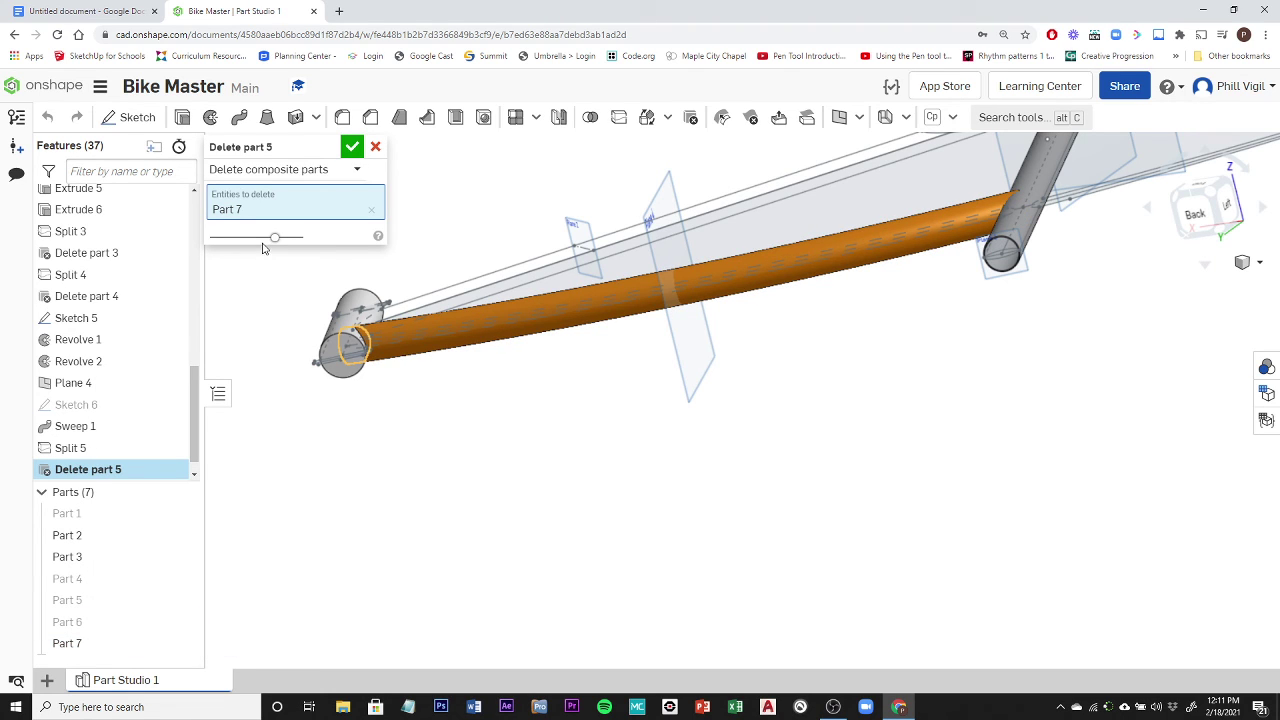
click(352, 148)
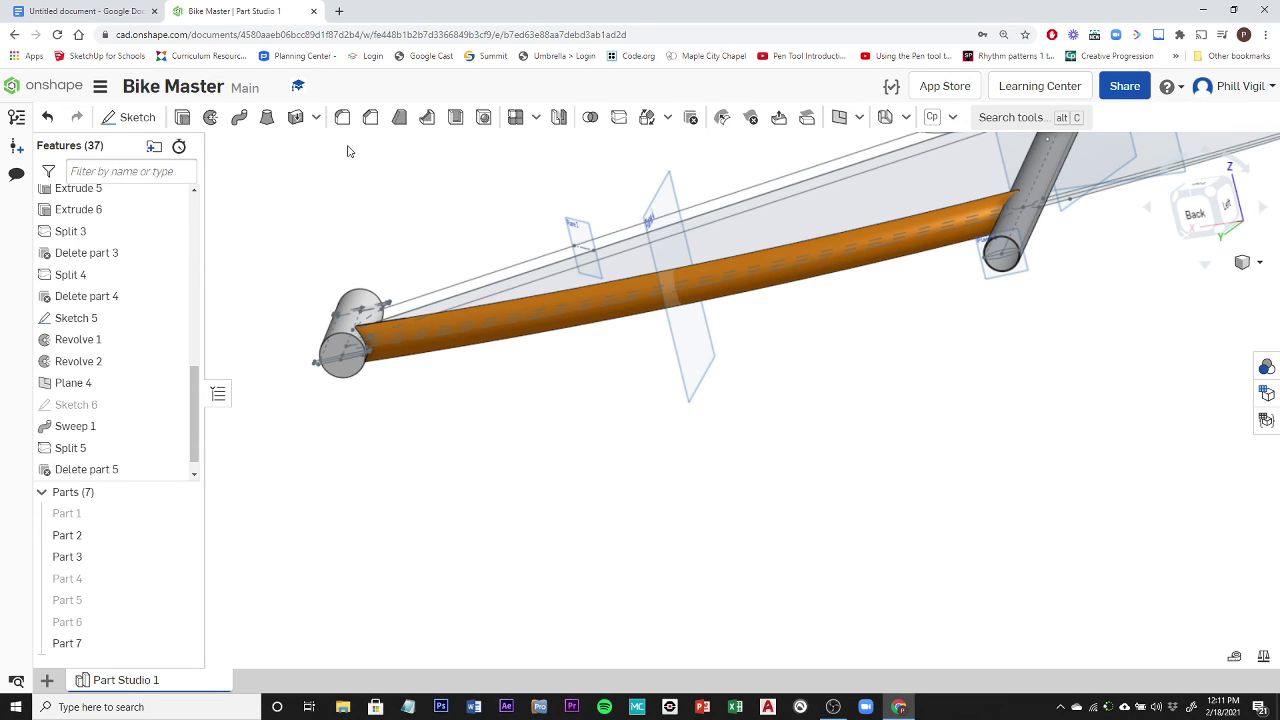
scroll(393, 405, down, 3)
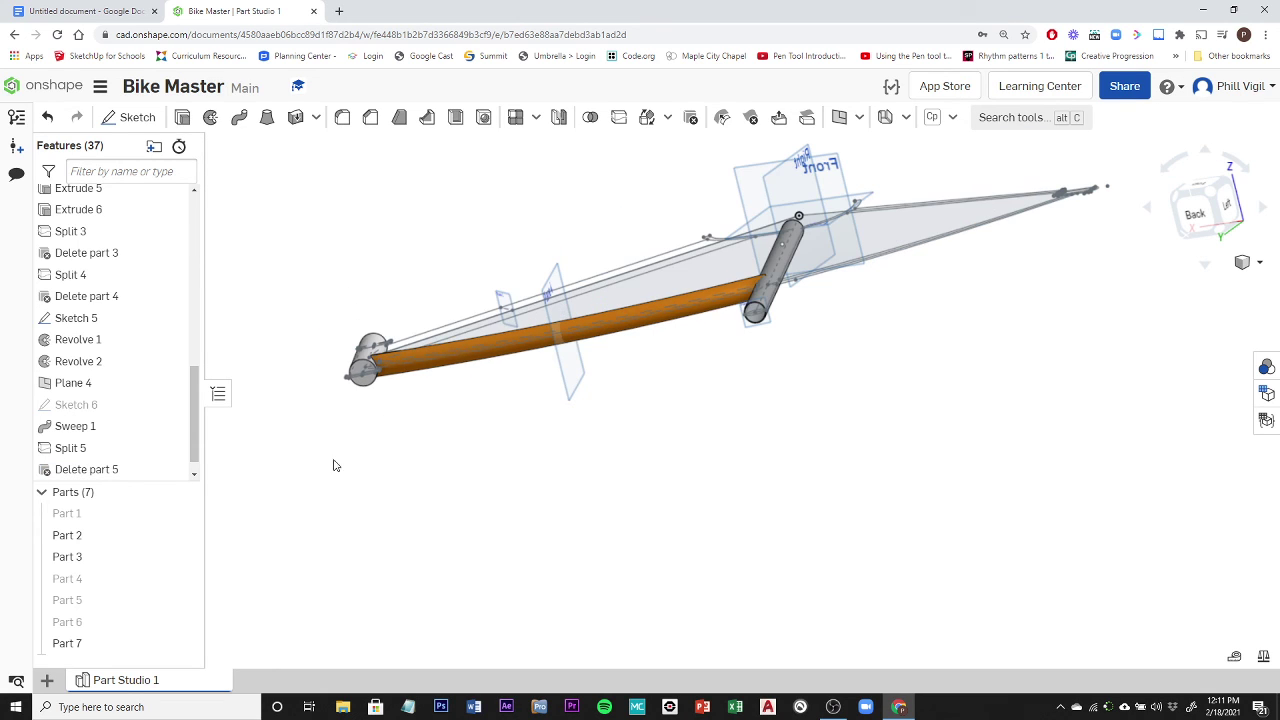
click(67, 644)
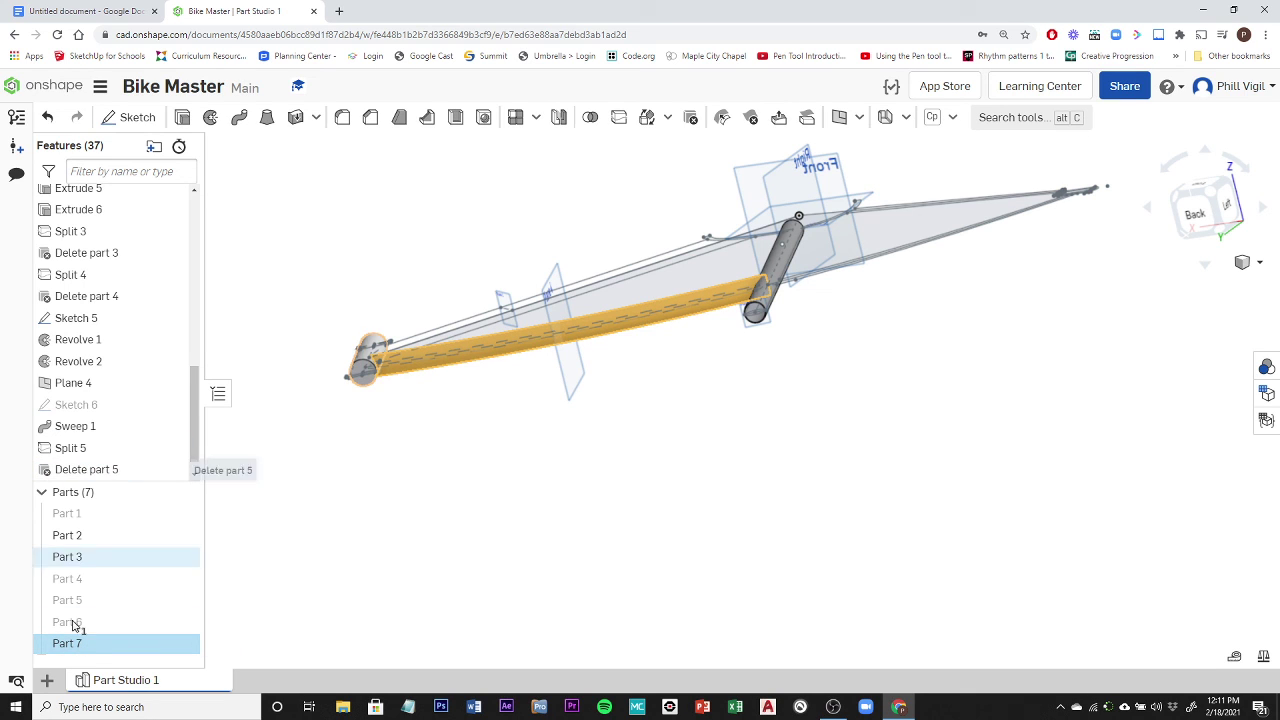
click(323, 620)
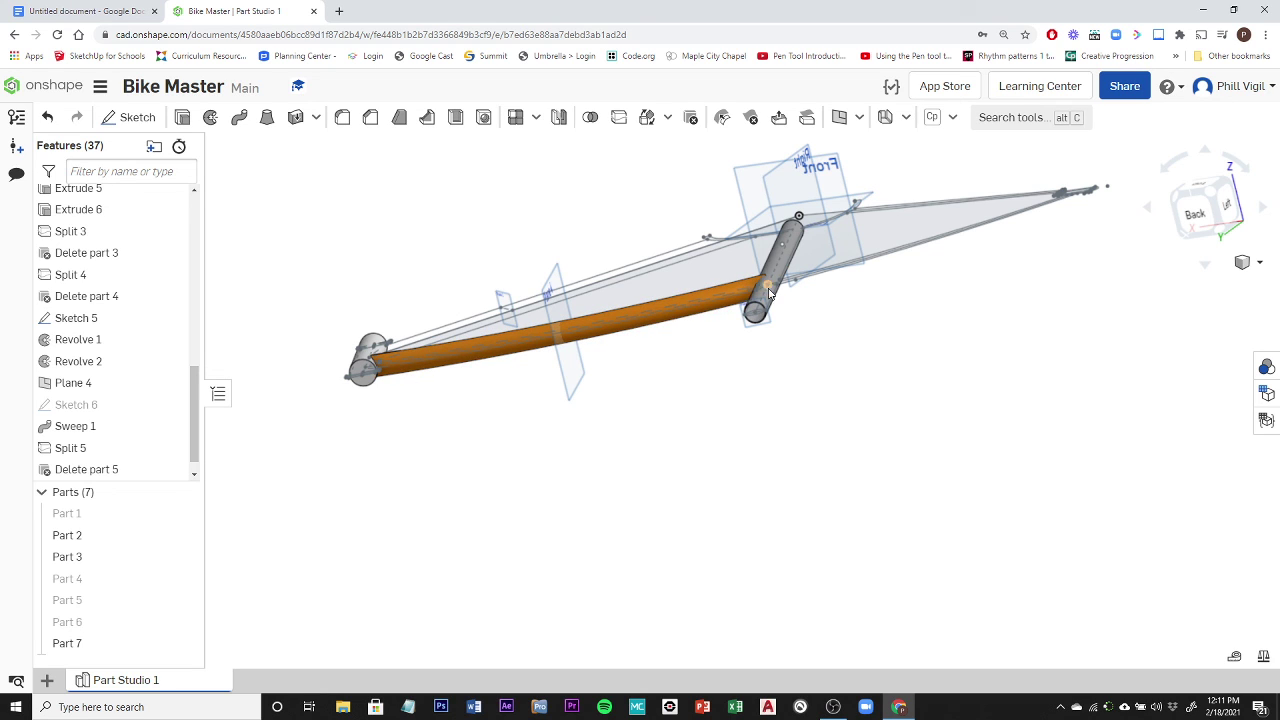
- Add Split 6 cutting the curved tube with the seat post cylinder's face
click(621, 118)
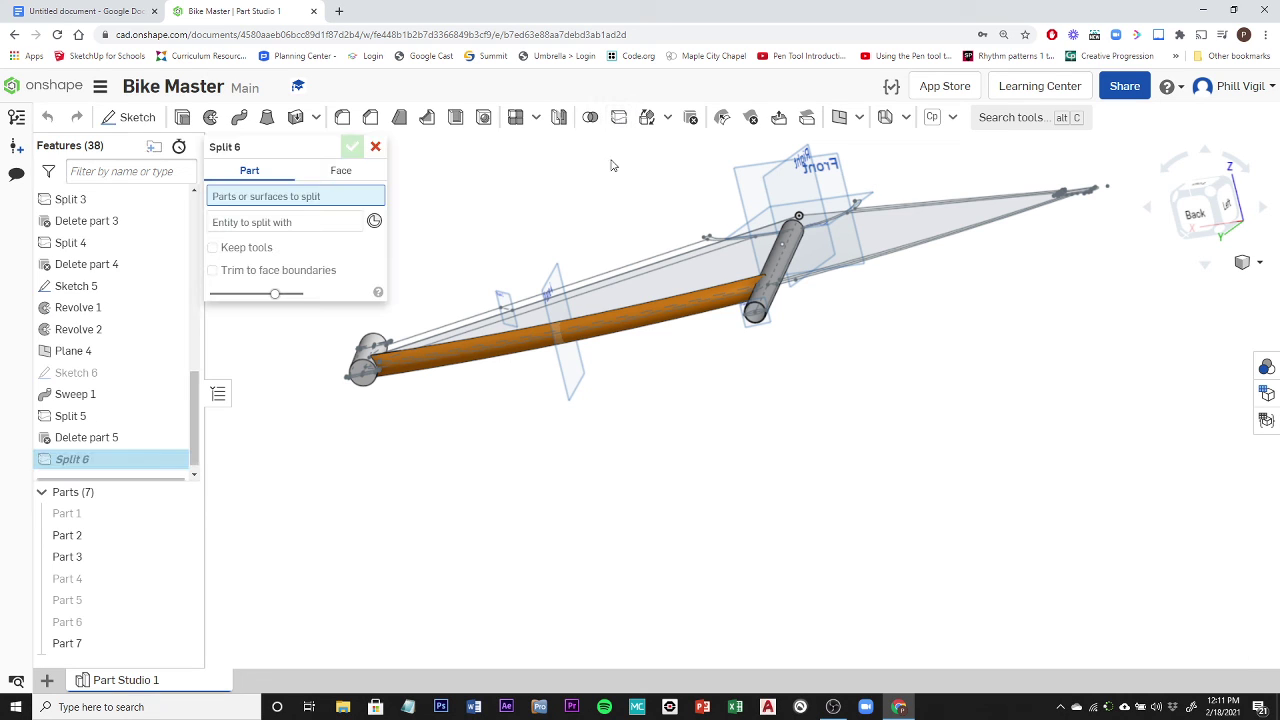
click(629, 316)
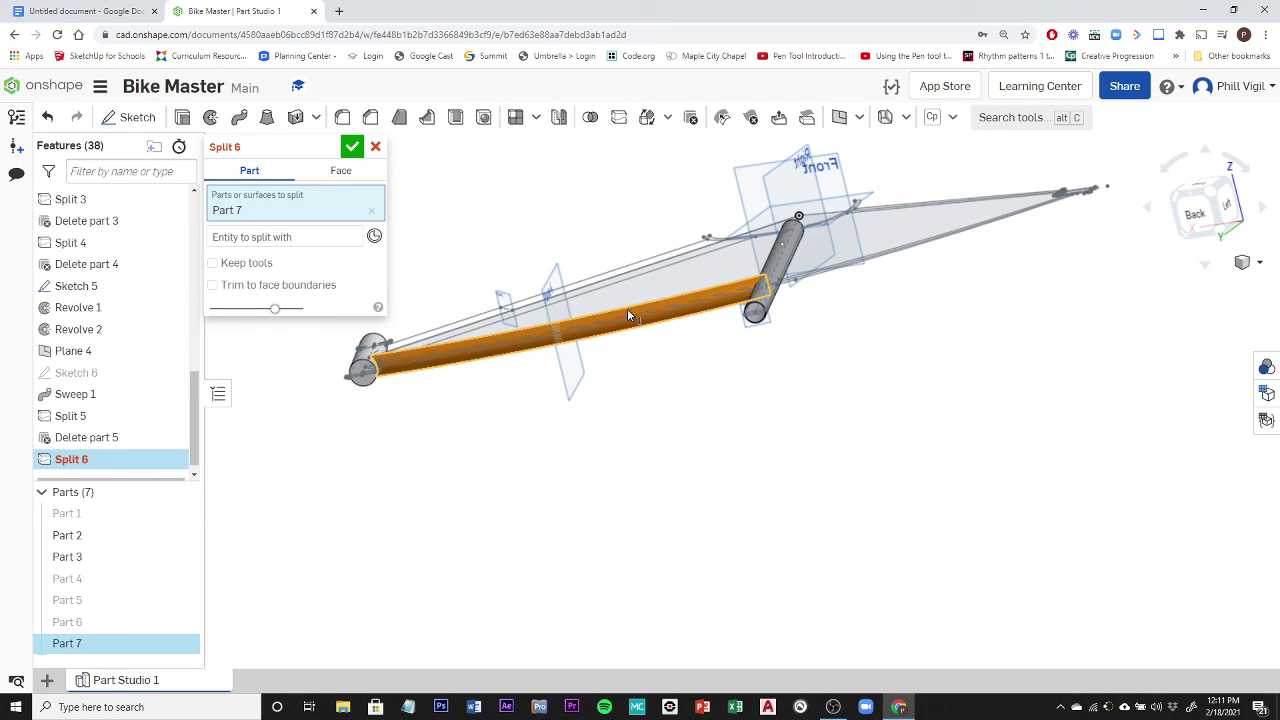
click(267, 239)
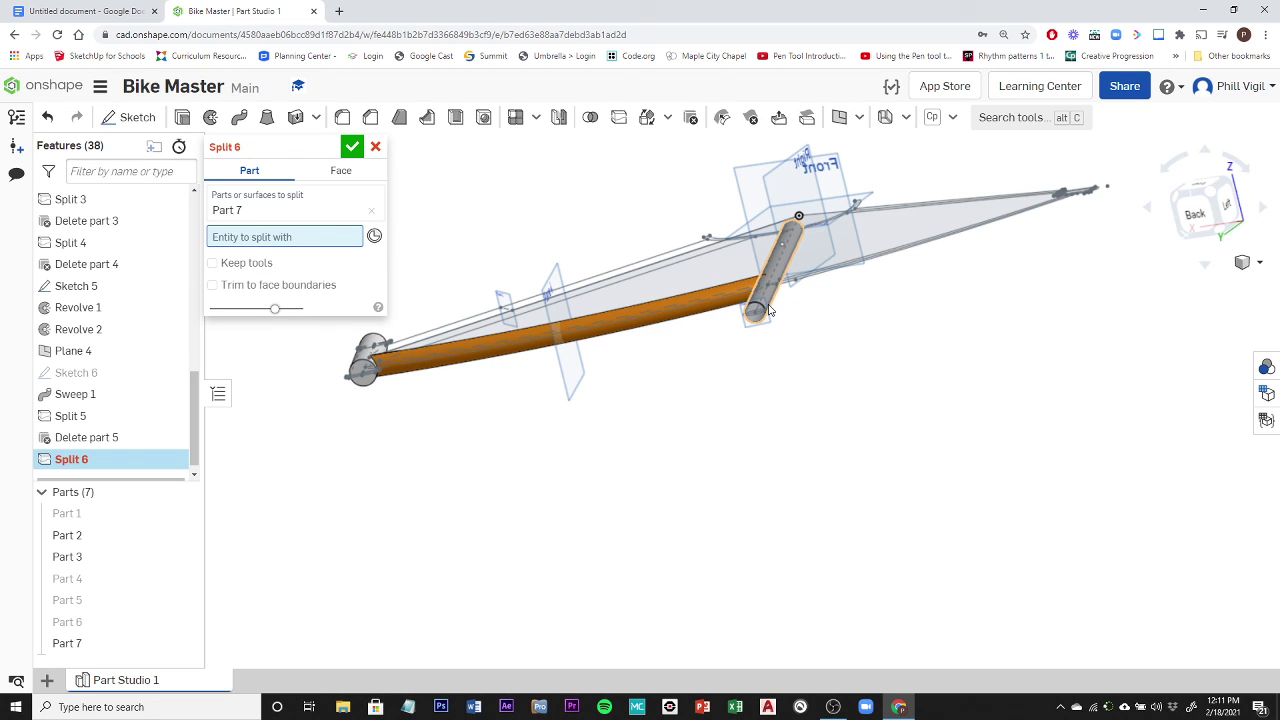
scroll(768, 311, up, 3)
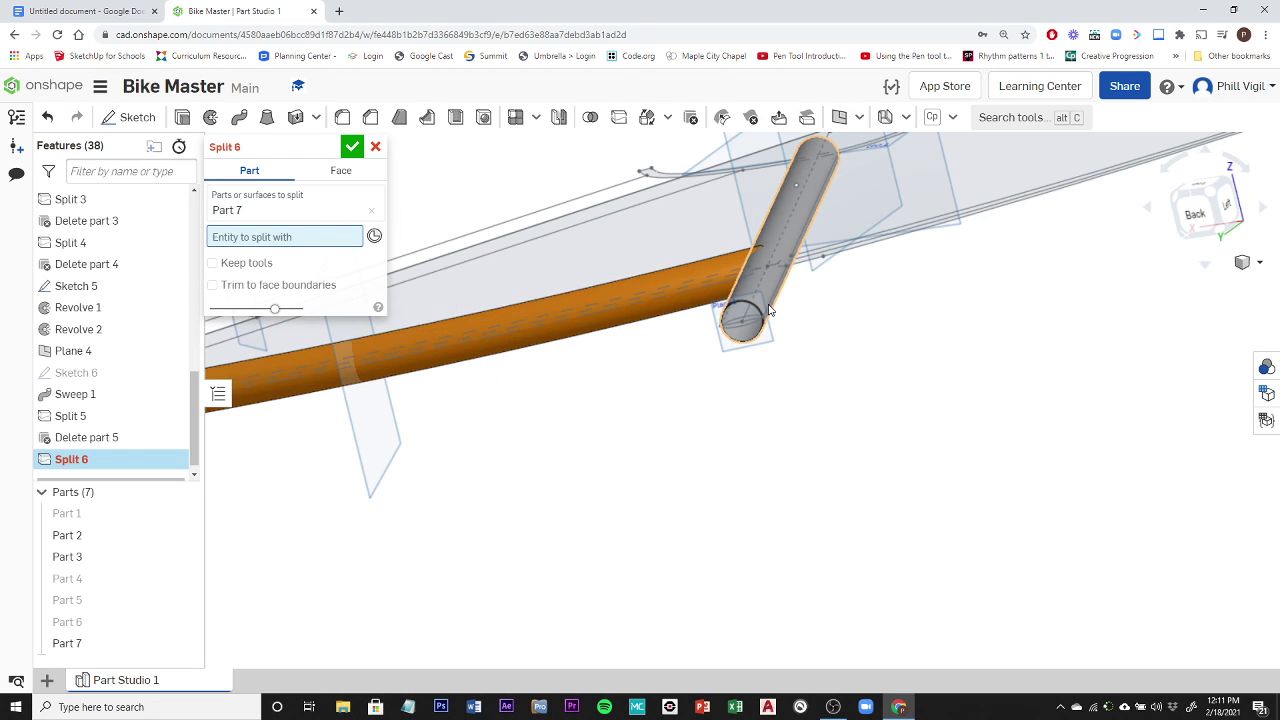
right_drag(749, 516, 751, 504)
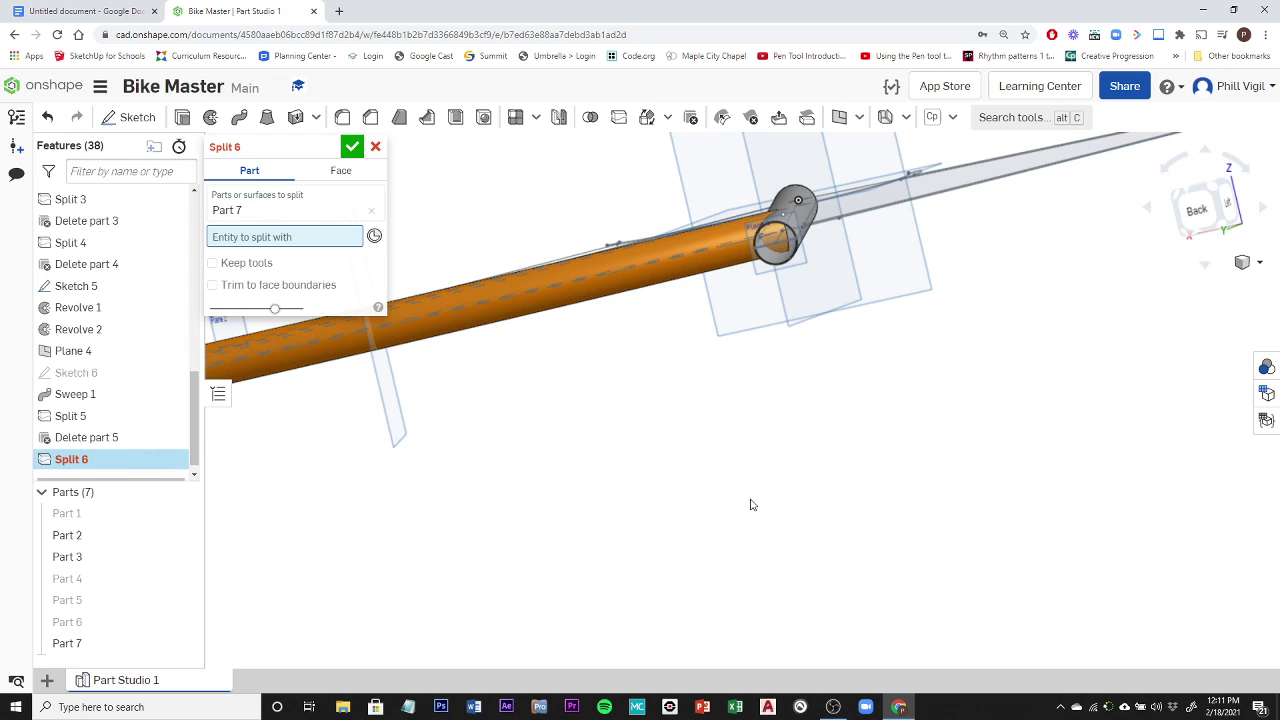
click(801, 218)
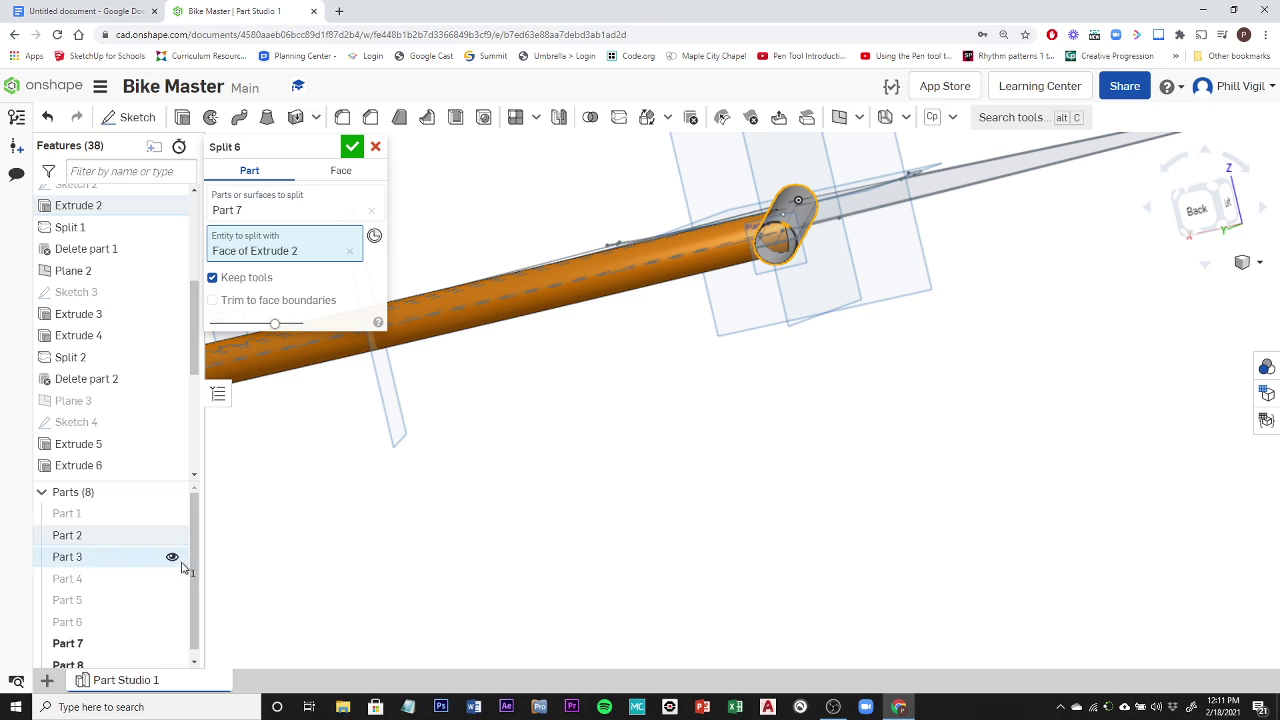
scroll(188, 585, down, 1)
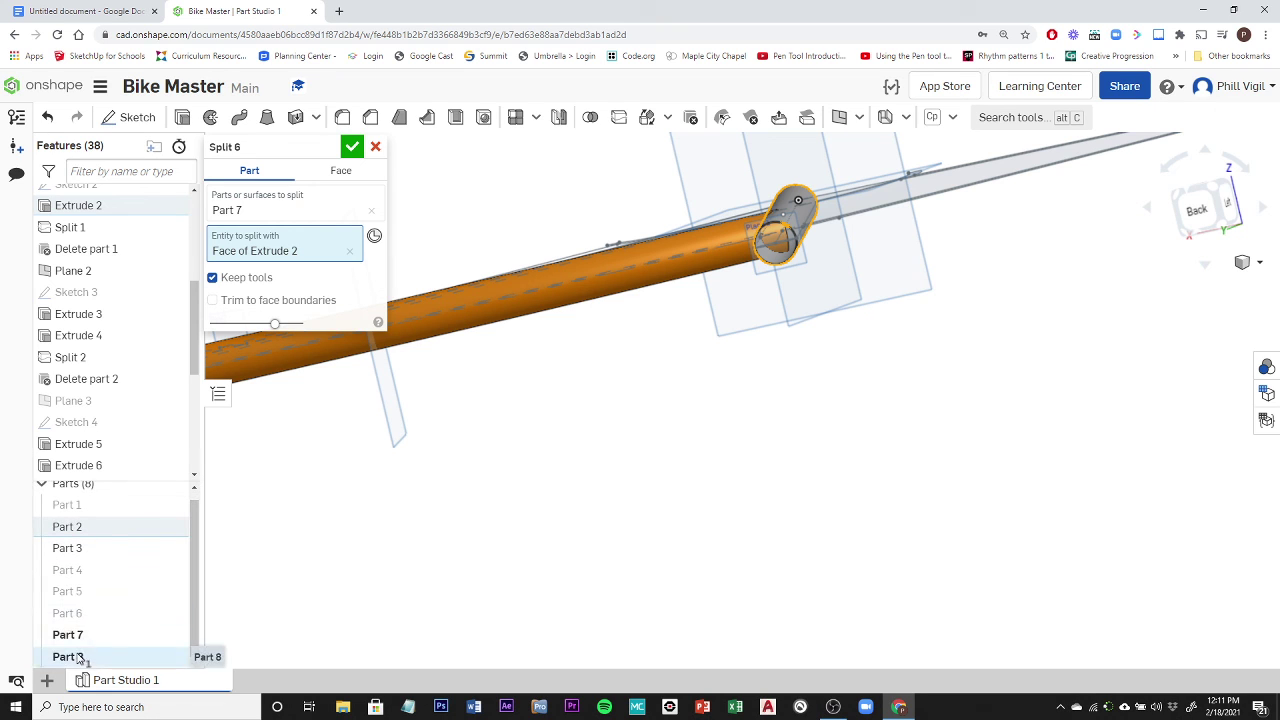
click(353, 148)
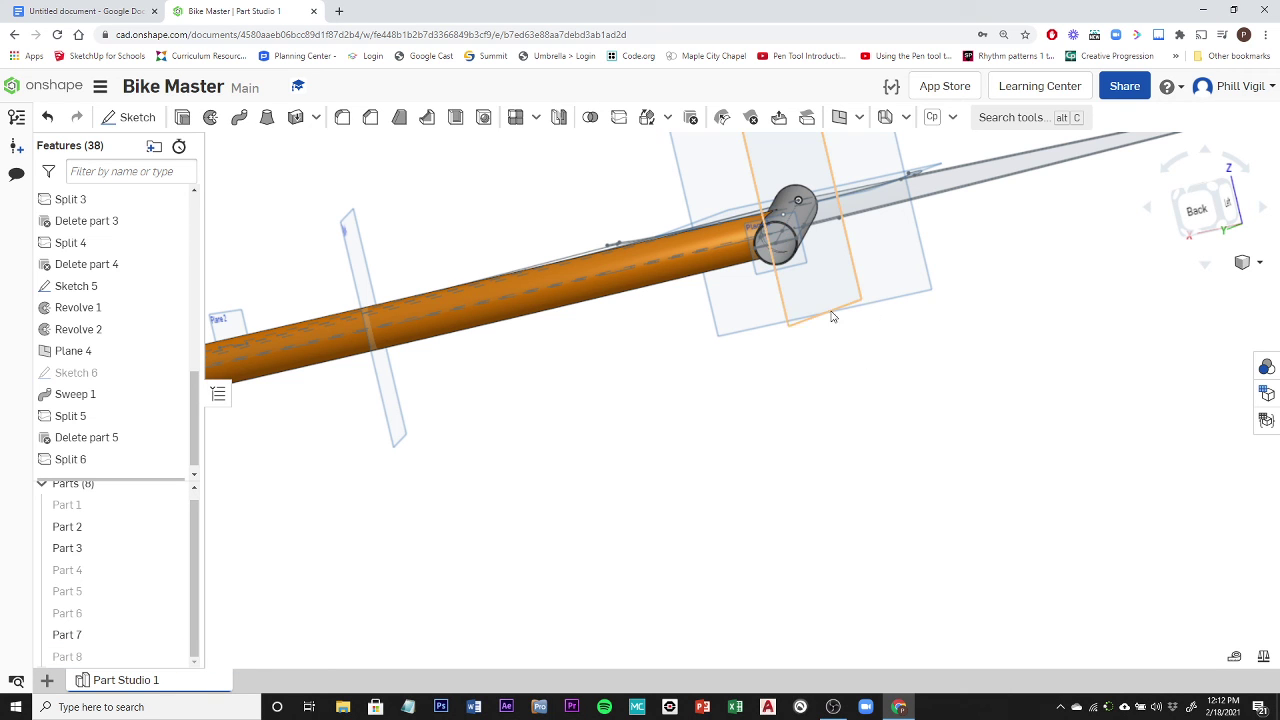
- Check the Part 8 offcut inside the seat post, then delete it
mouse_move(818, 331)
right_down()
mouse_move(840, 320)
mouse_move(821, 331)
right_up()
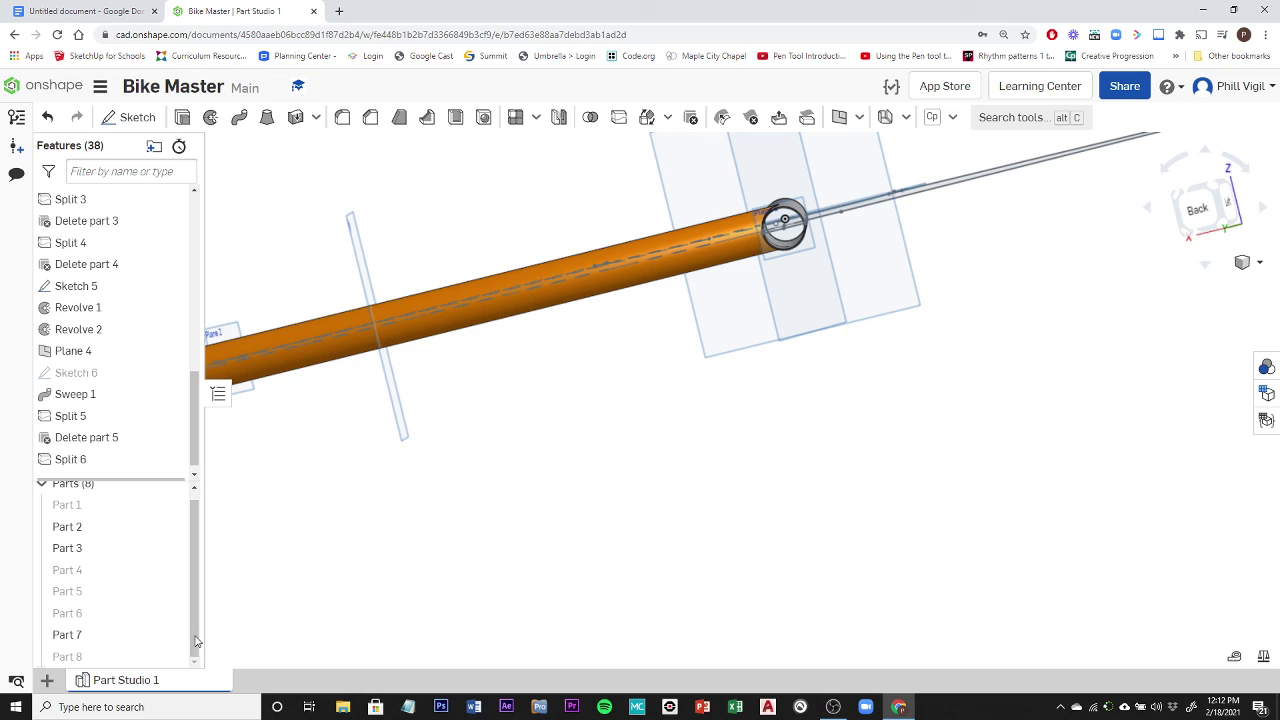
click(173, 657)
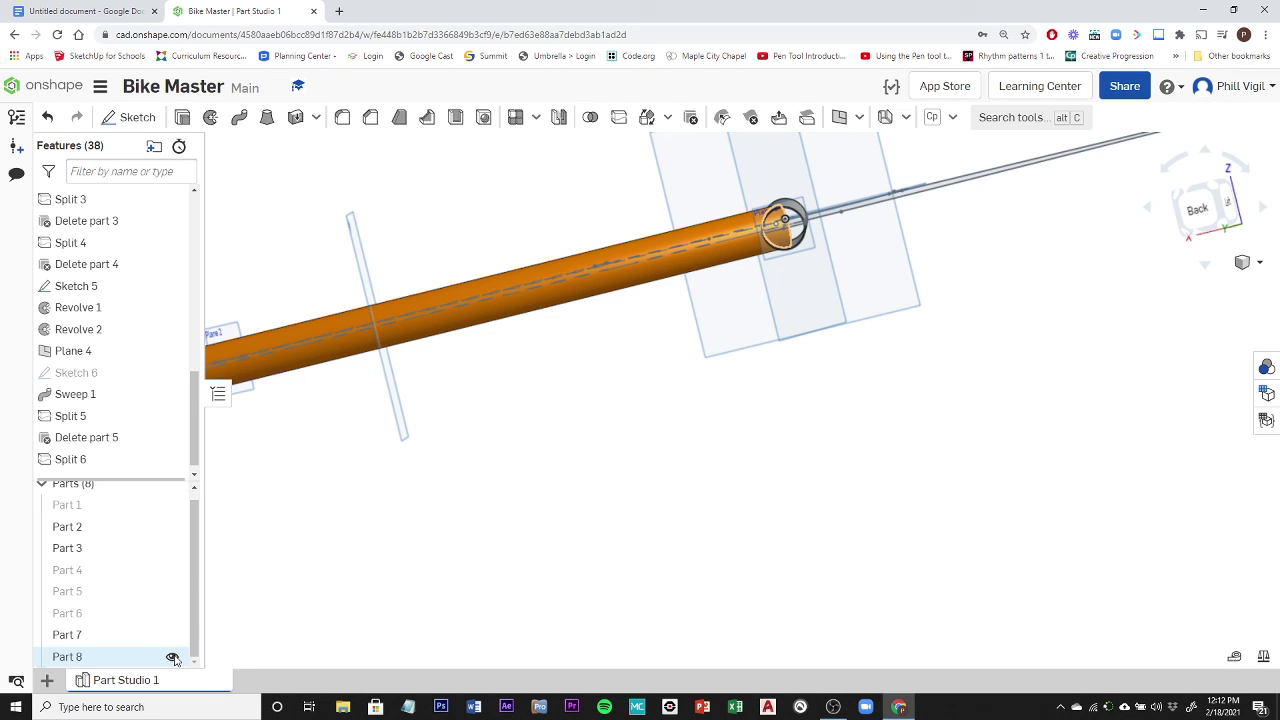
click(173, 657)
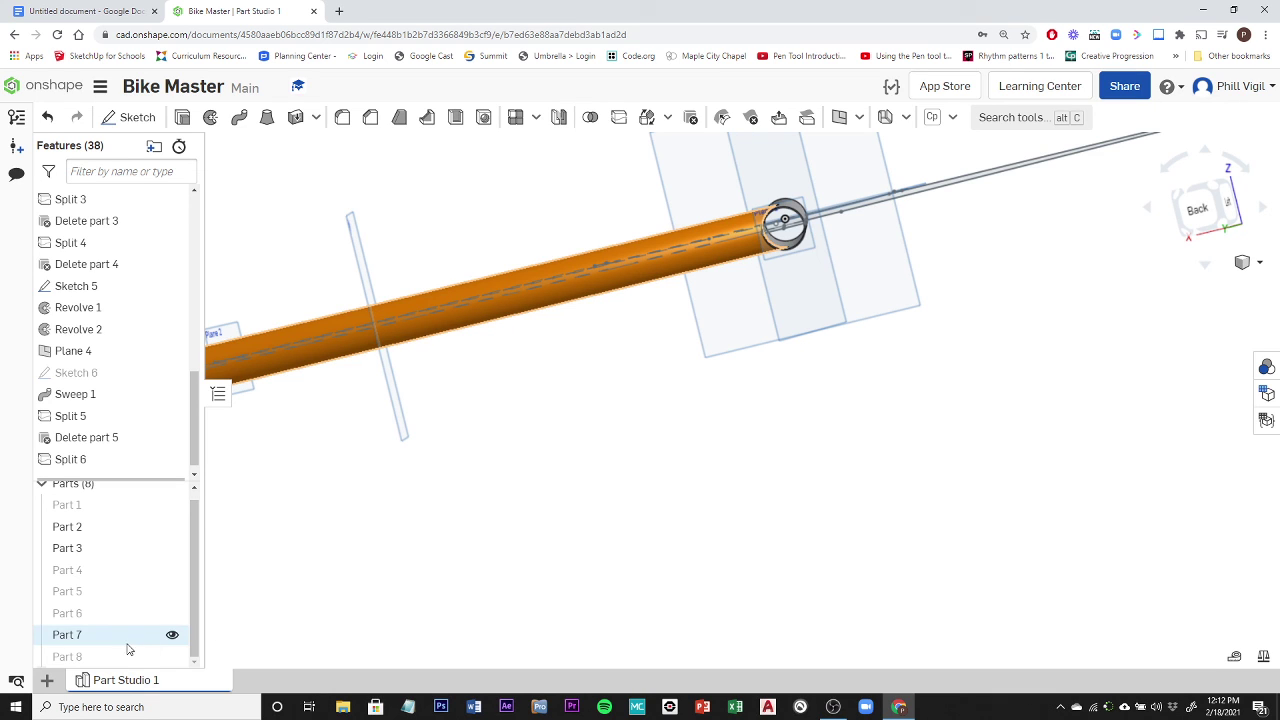
right_click(88, 660)
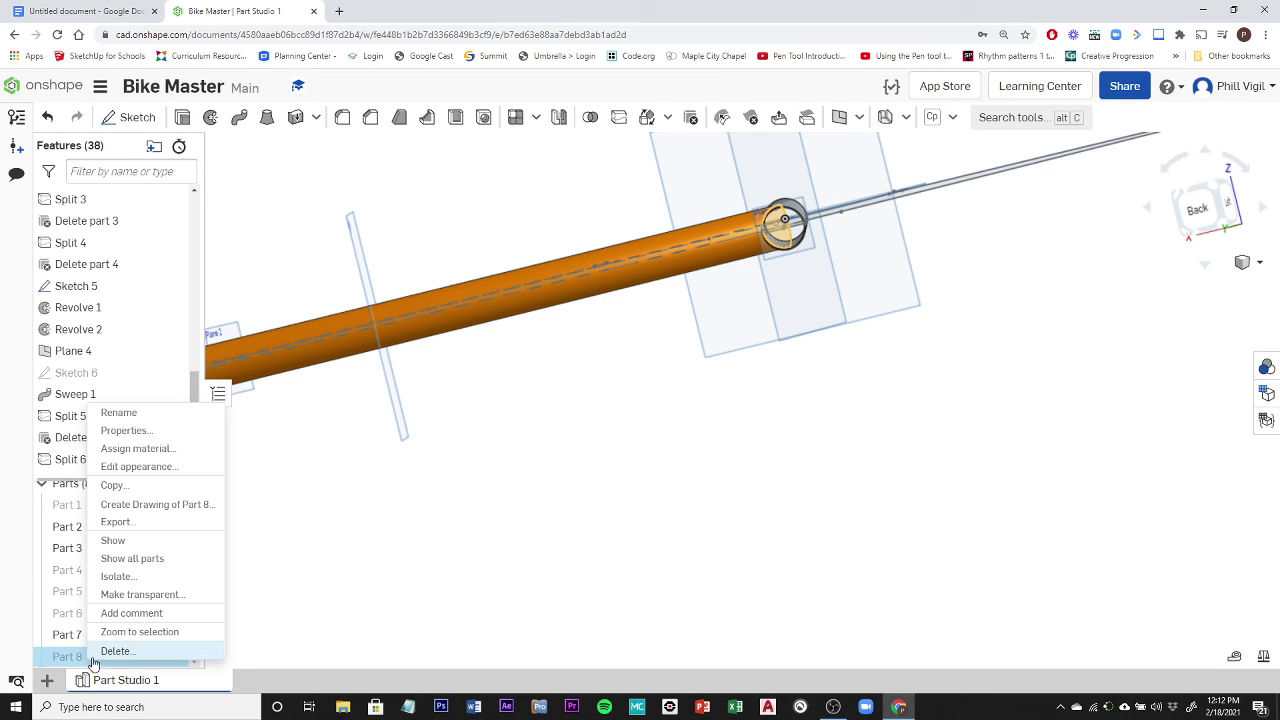
click(117, 651)
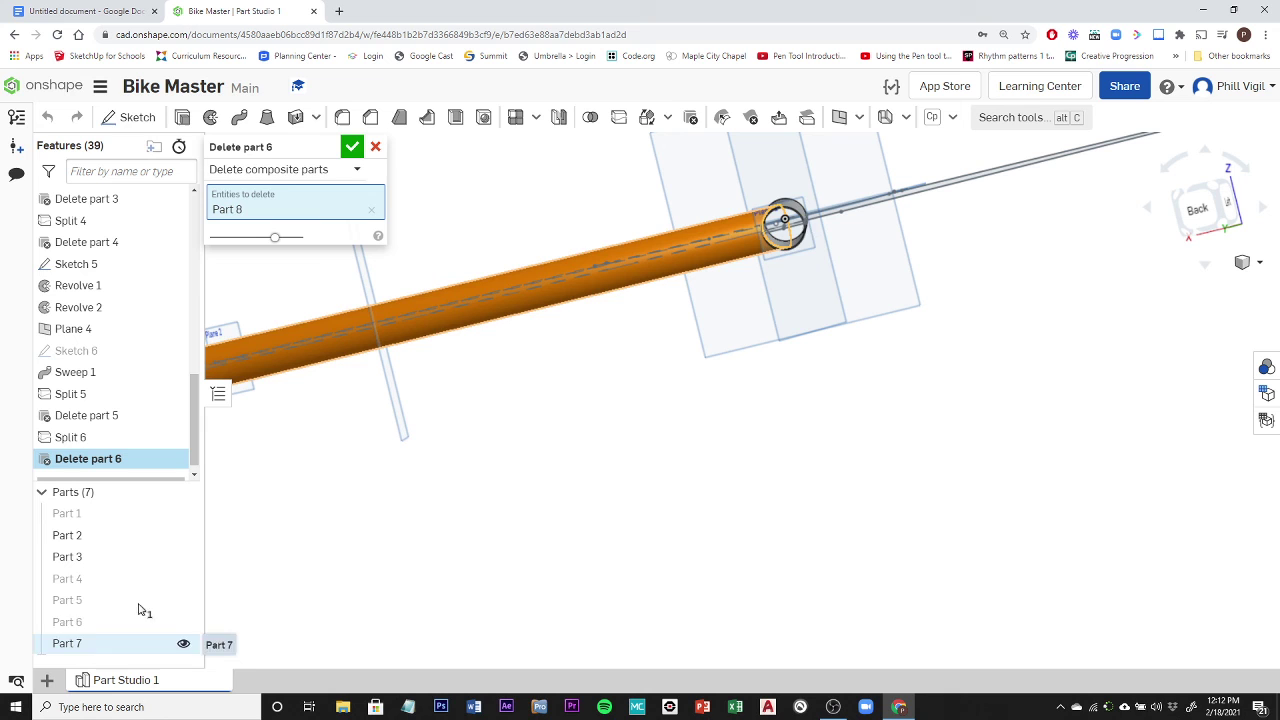
click(352, 150)
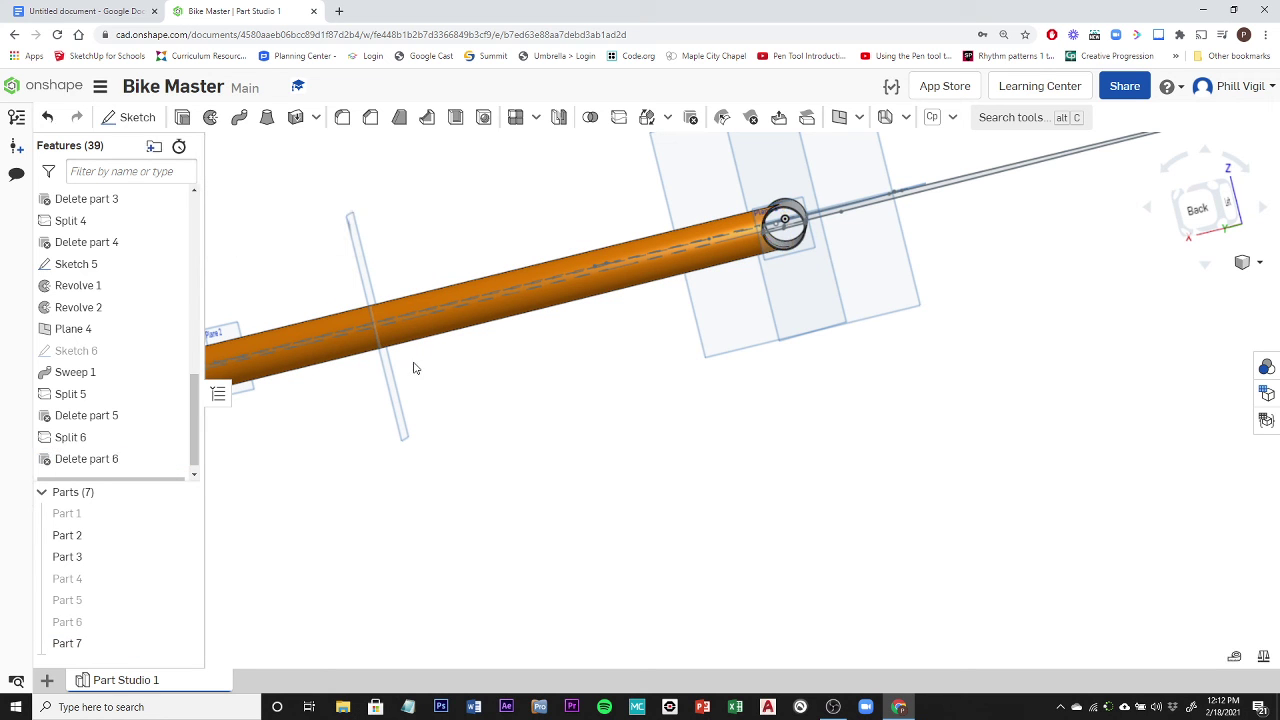
scroll(543, 390, down, 3)
right_drag(560, 436, 390, 370)
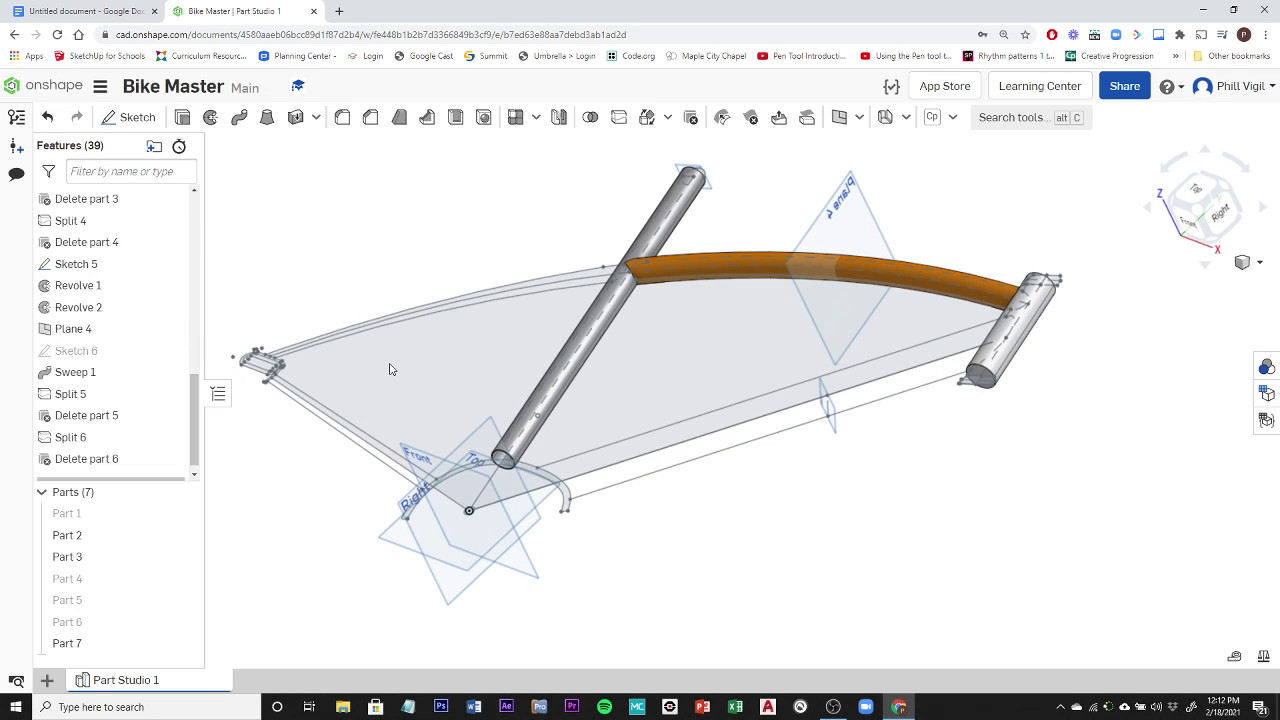